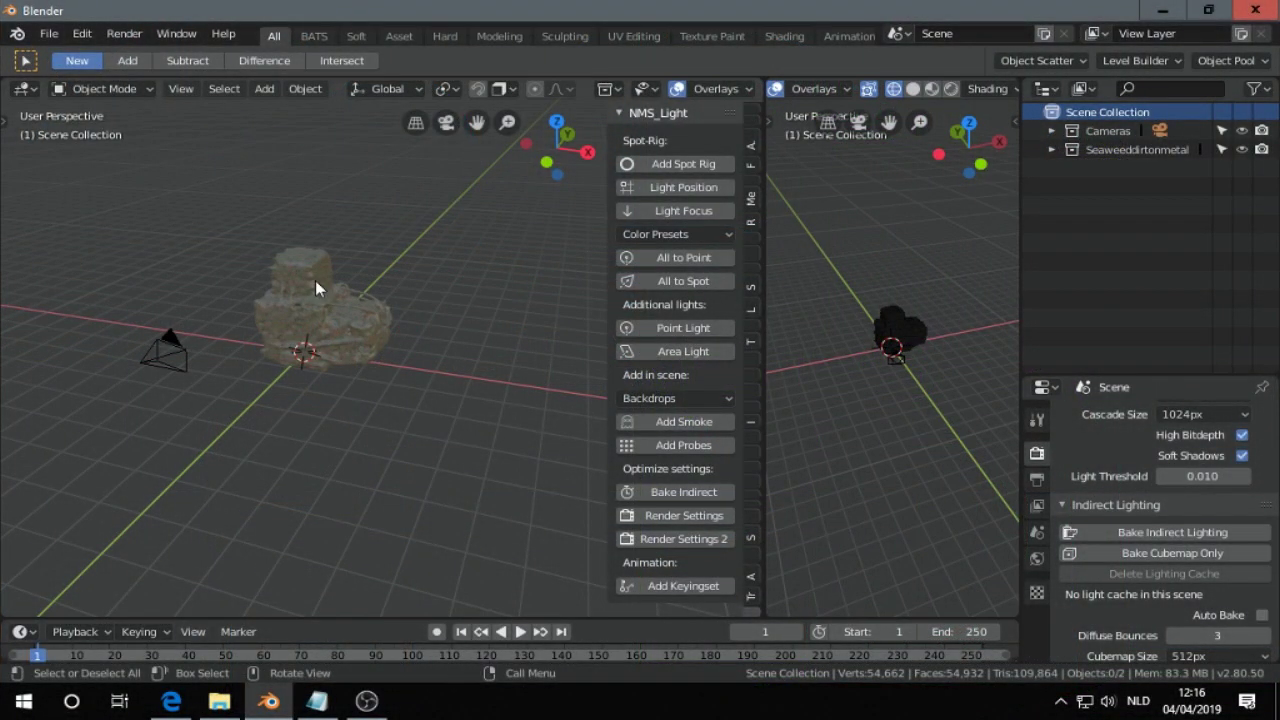
- Add Backdrop_01 from the NMS_Light Backdrops list behind the rock, then show the World properties
left_click(692, 400)
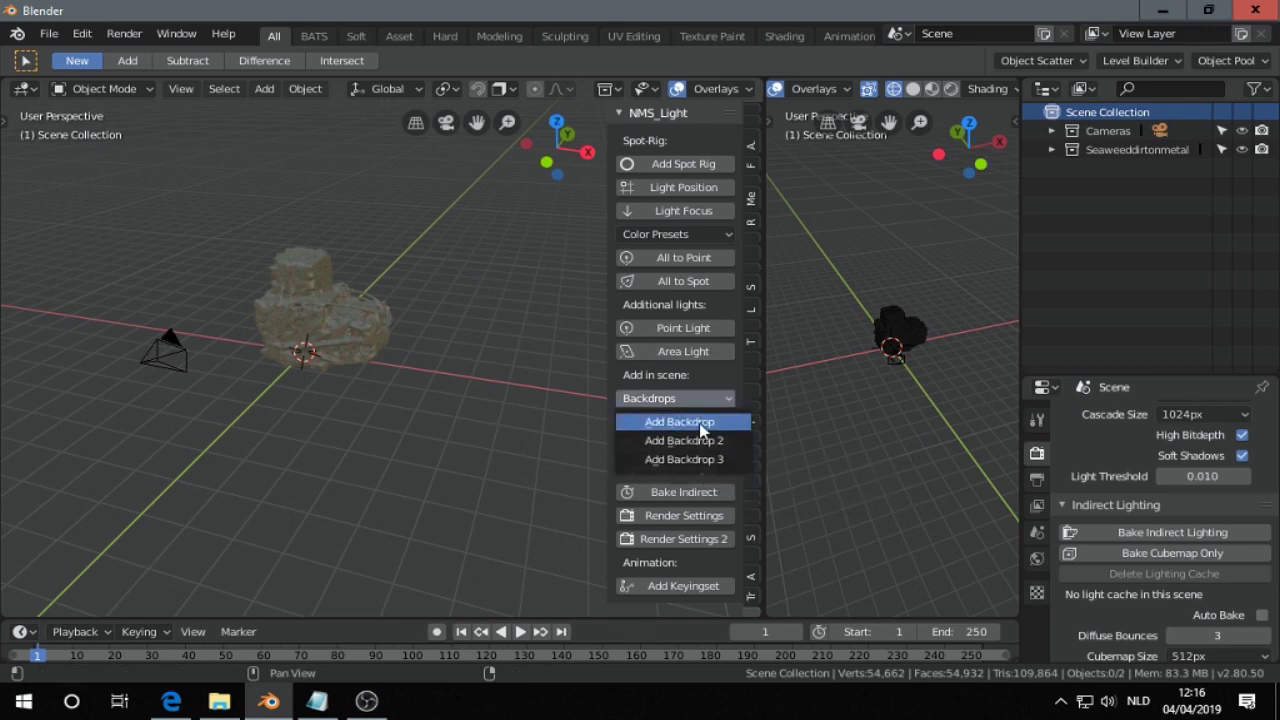
left_click(675, 421)
middle_click_drag(415, 382, 394, 336)
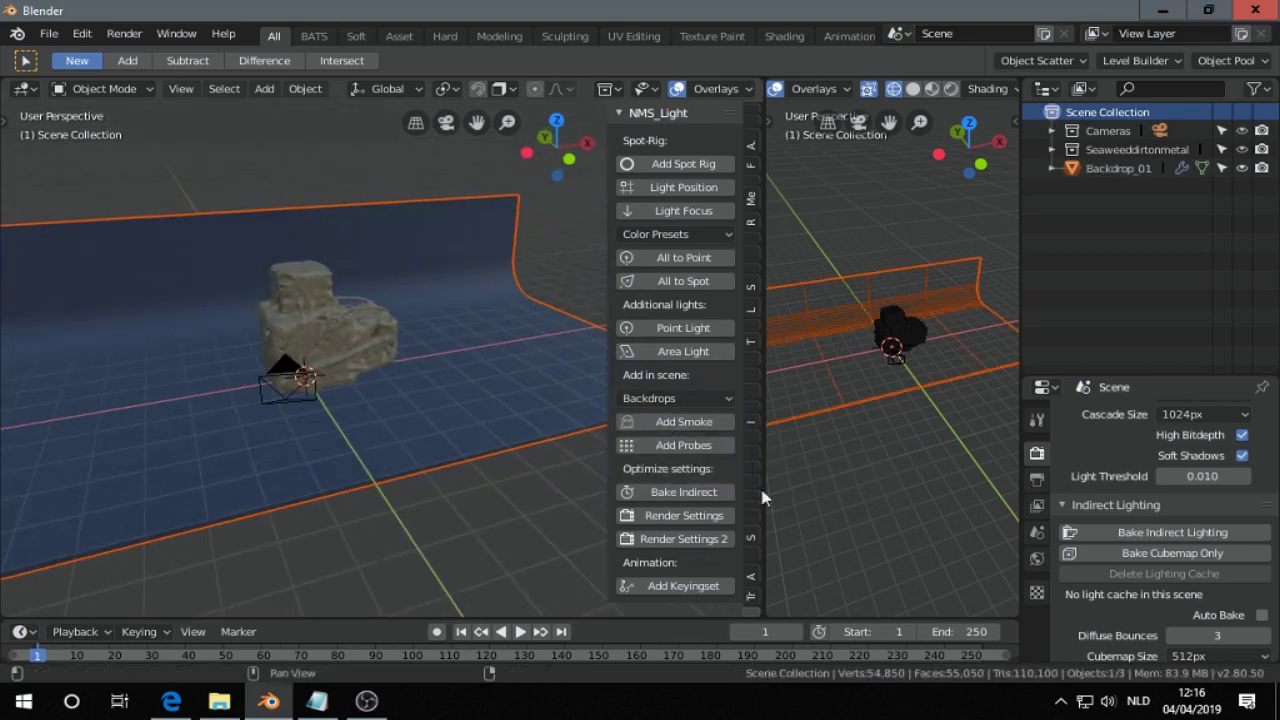
left_click(1037, 560)
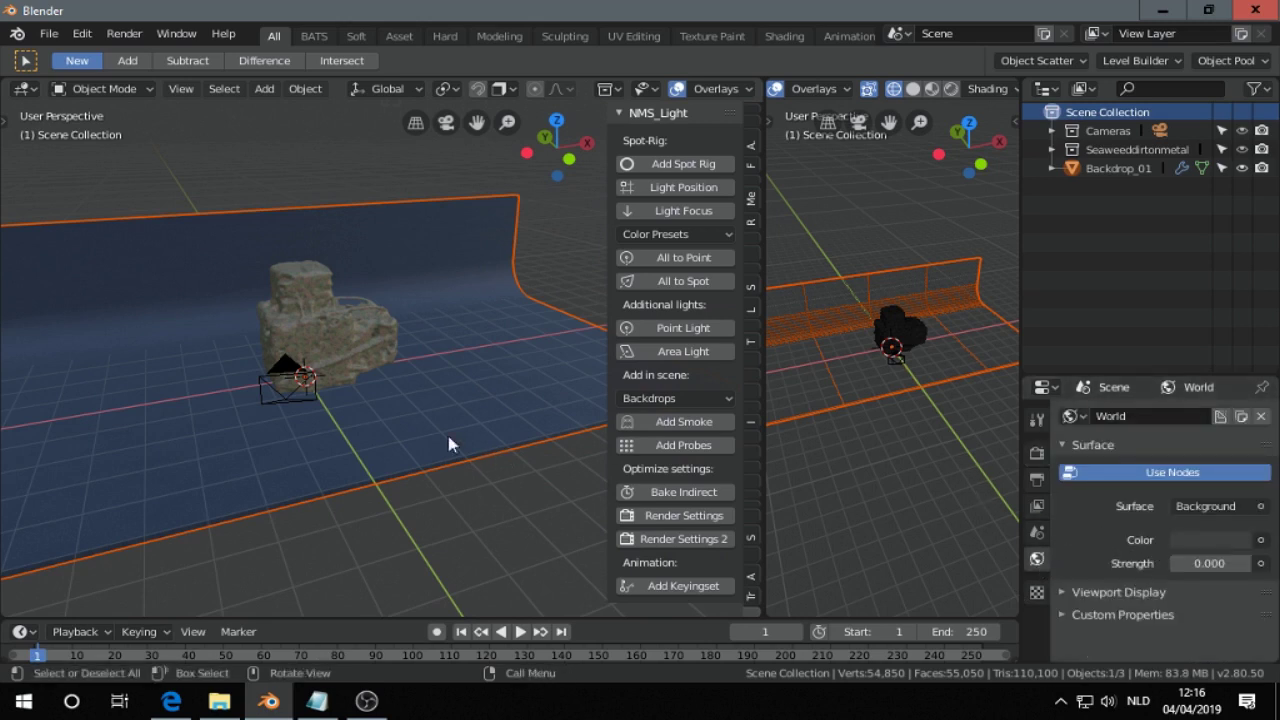
- Change Backdrop_01's material Base Color > Color1 from blue to dark red
left_click(1067, 594)
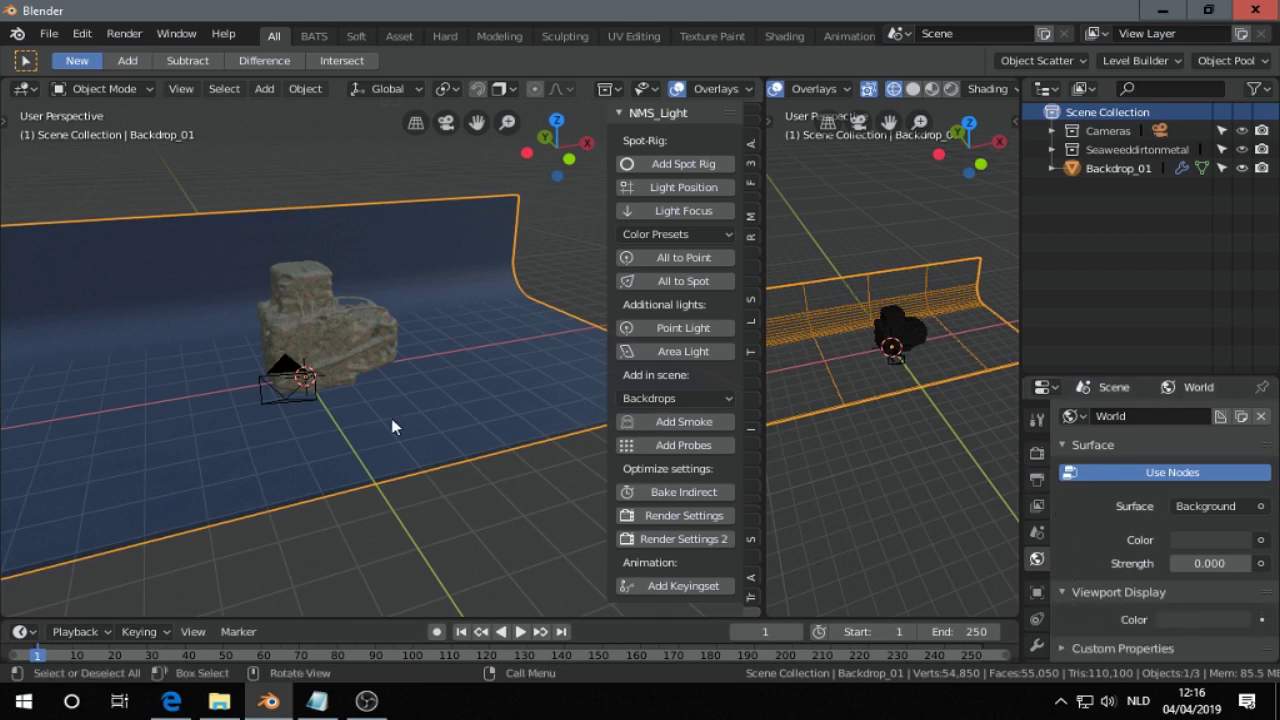
scroll(1037, 540, "down", 4)
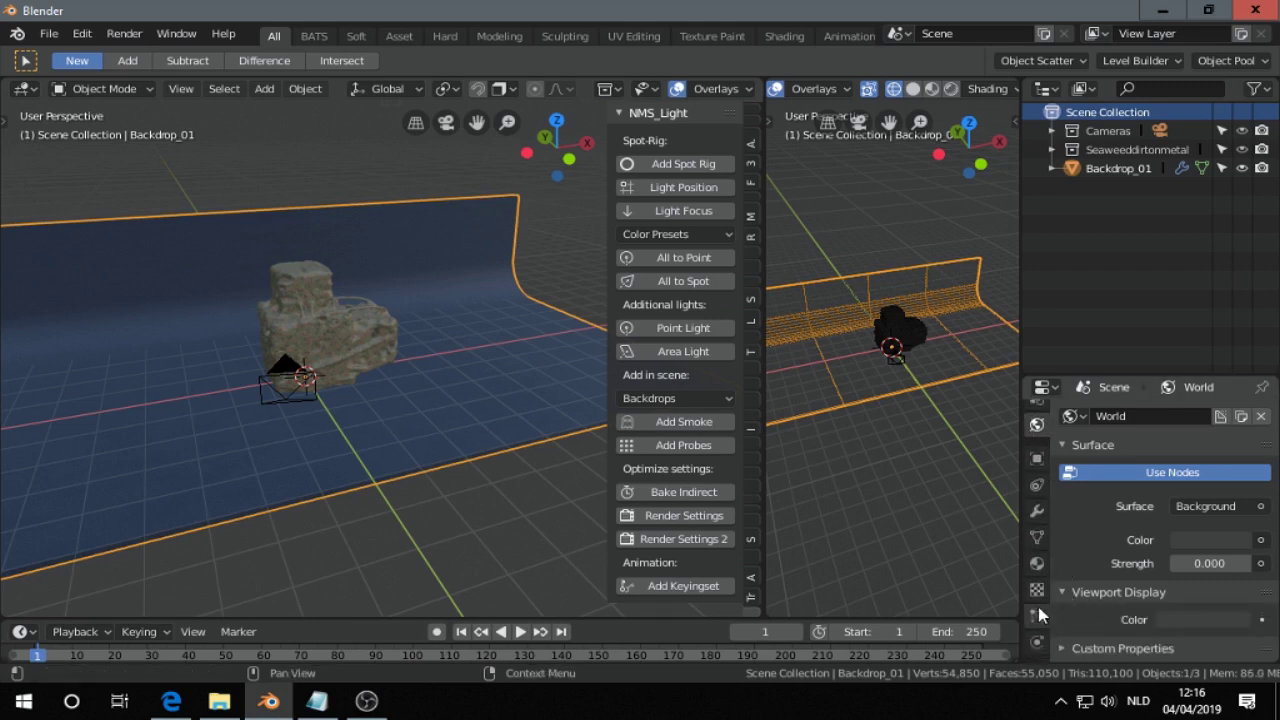
left_click(1037, 563)
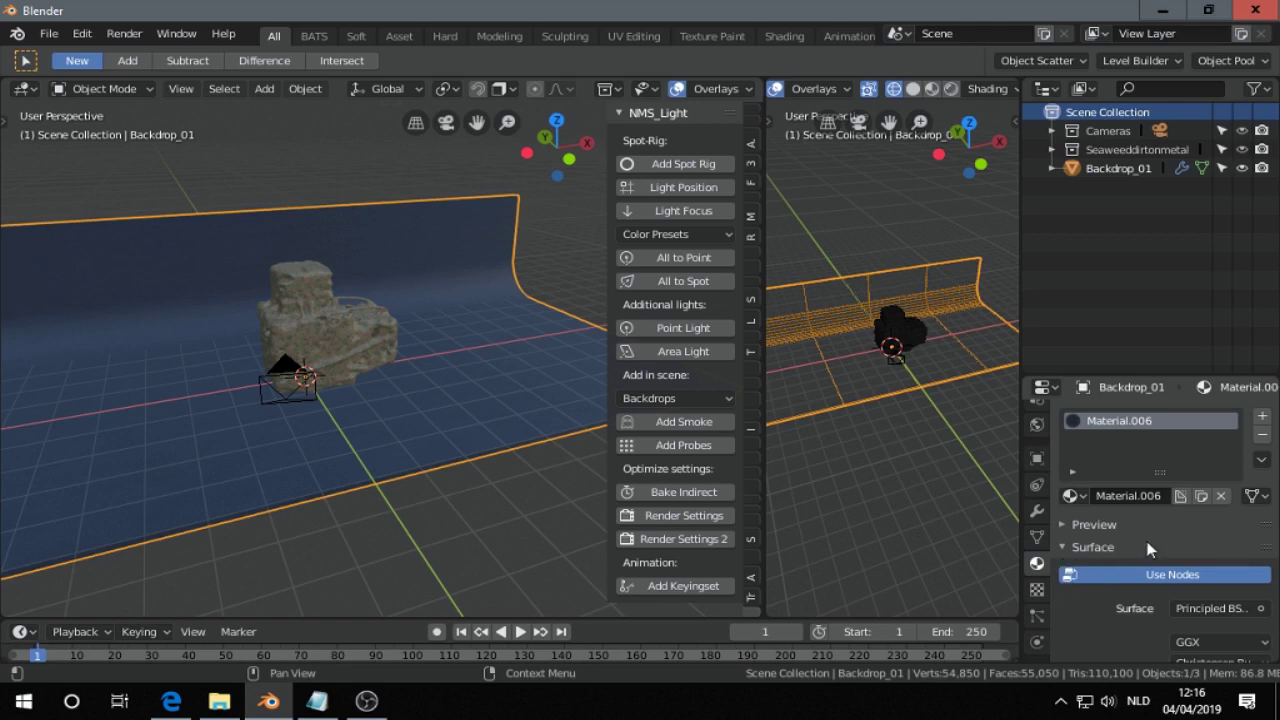
scroll(1067, 572, "down", 3)
left_click(1062, 575)
left_click(1062, 597)
scroll(1067, 593, "down", 4)
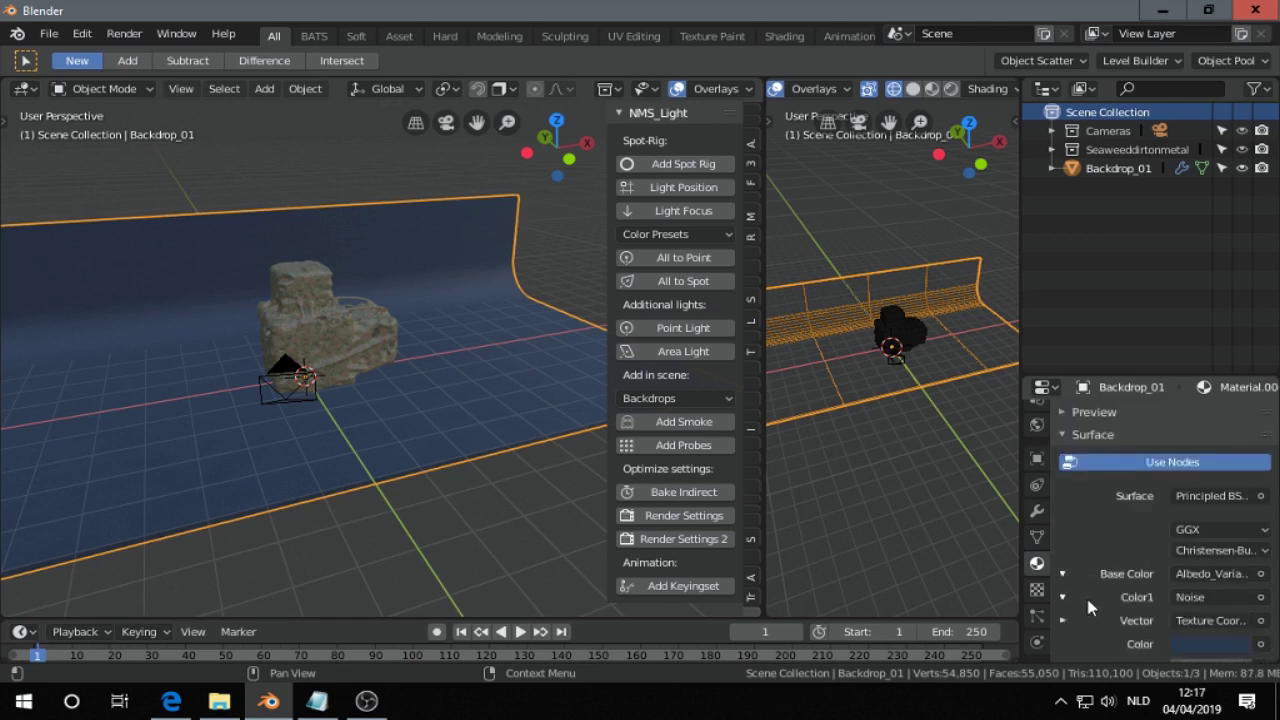
left_click(1210, 493)
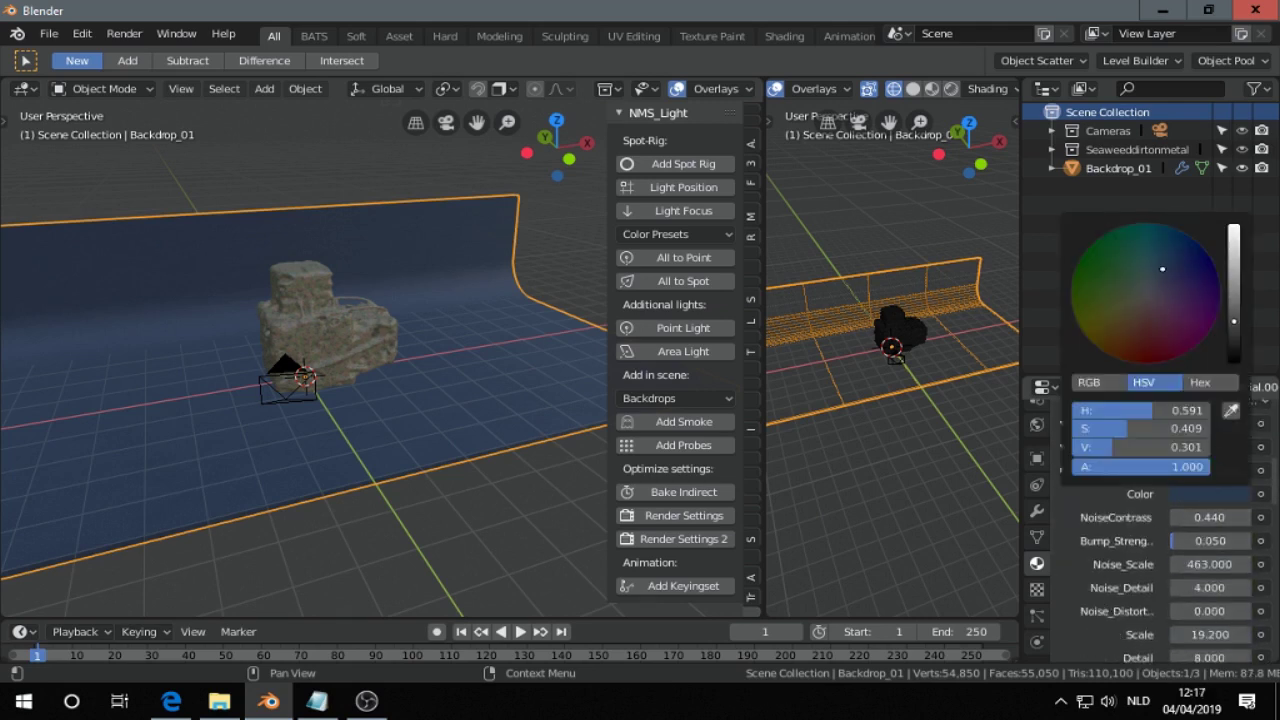
left_click(1145, 338)
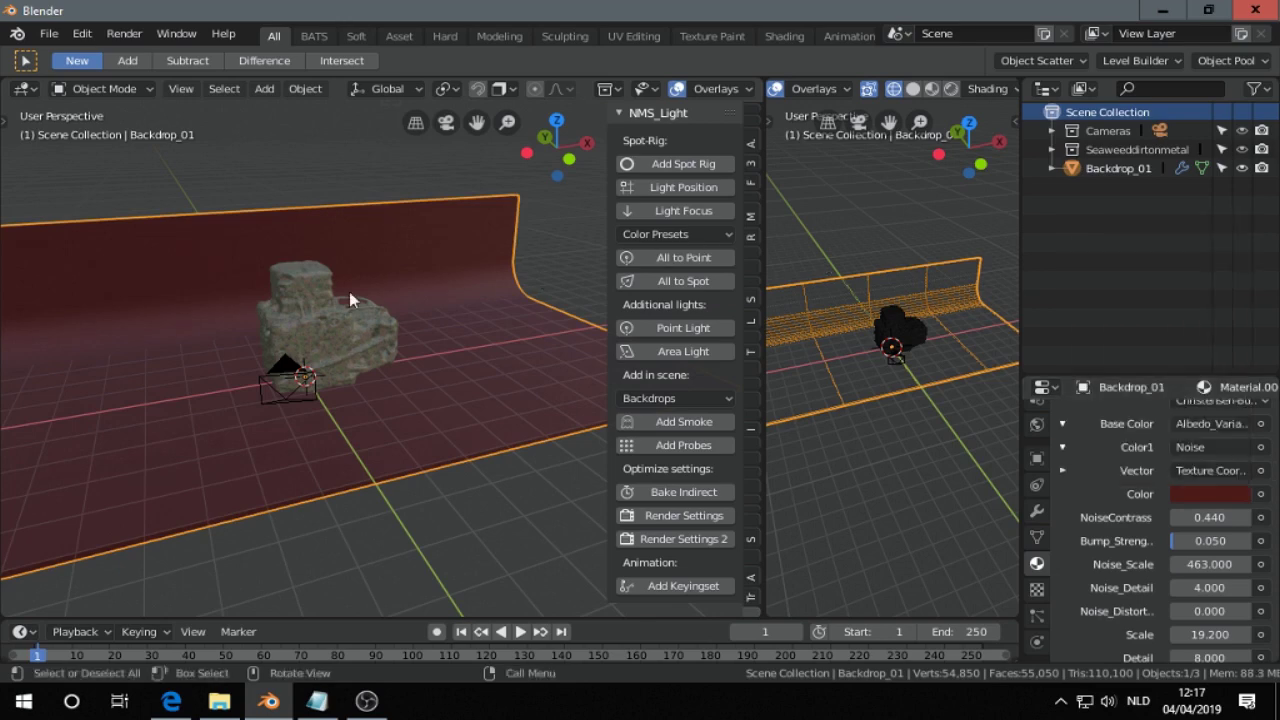
scroll(399, 322, "up", 5)
middle_click_drag(399, 322, 438, 314)
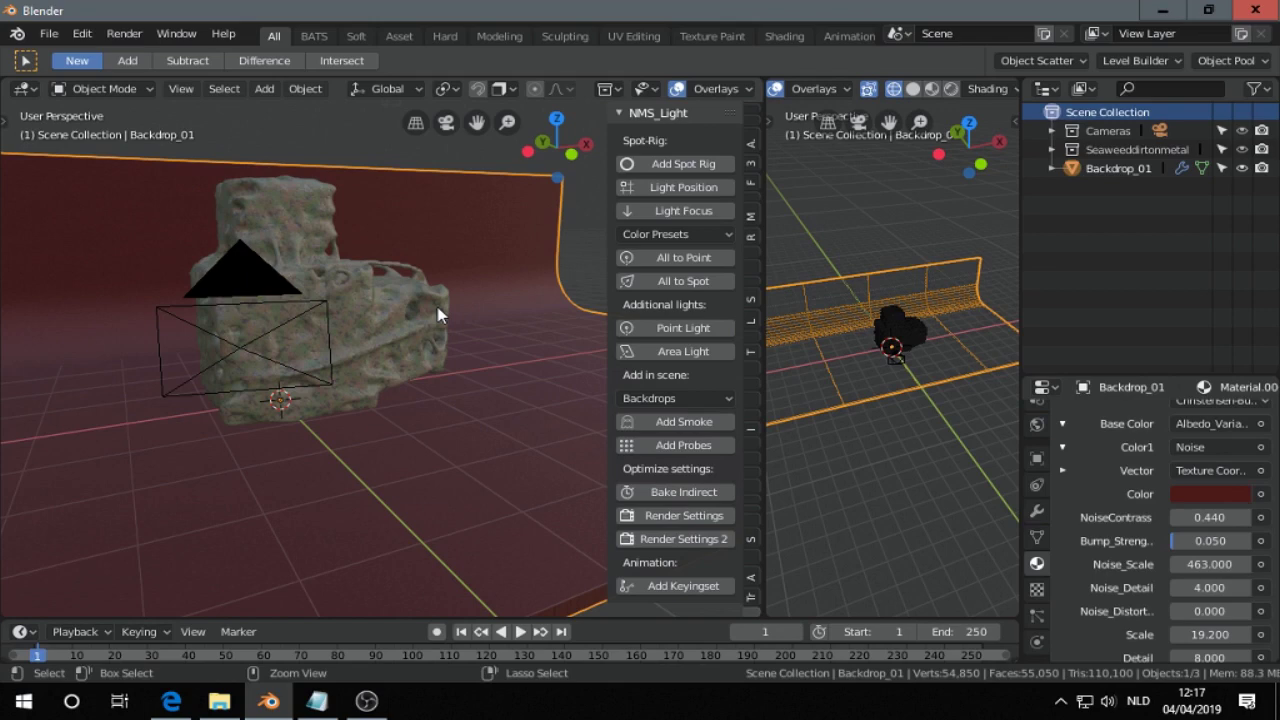
- Look through the camera with Lock Camera to View enabled and frame the rock
key("KP_0")
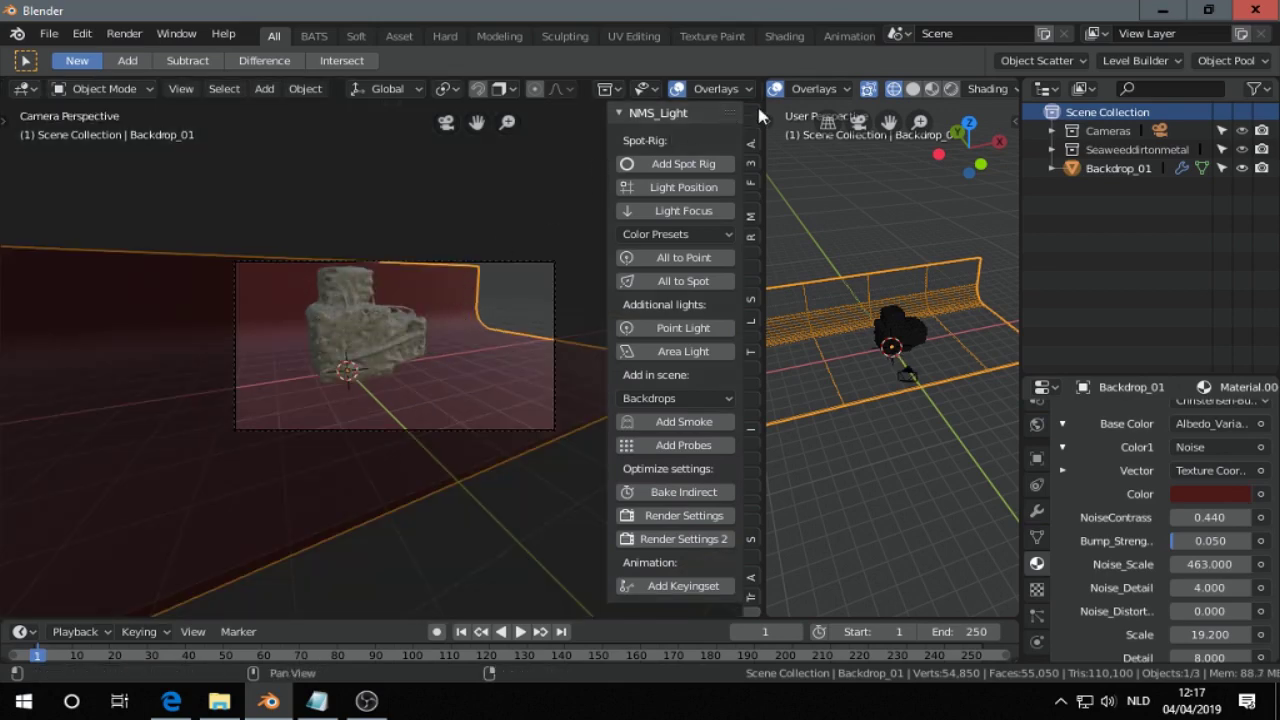
left_click(752, 118)
left_click(630, 136)
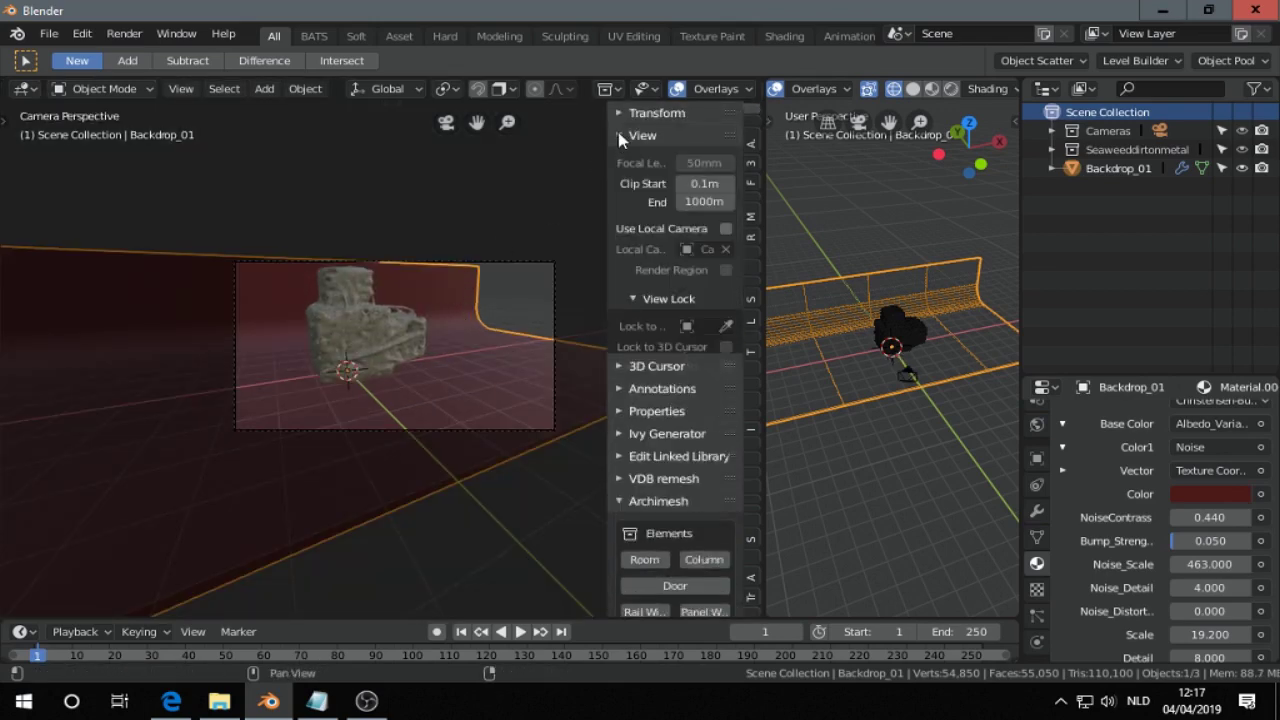
left_click(726, 365)
middle_click_drag(495, 355, 515, 338)
scroll(474, 360, "up", 2)
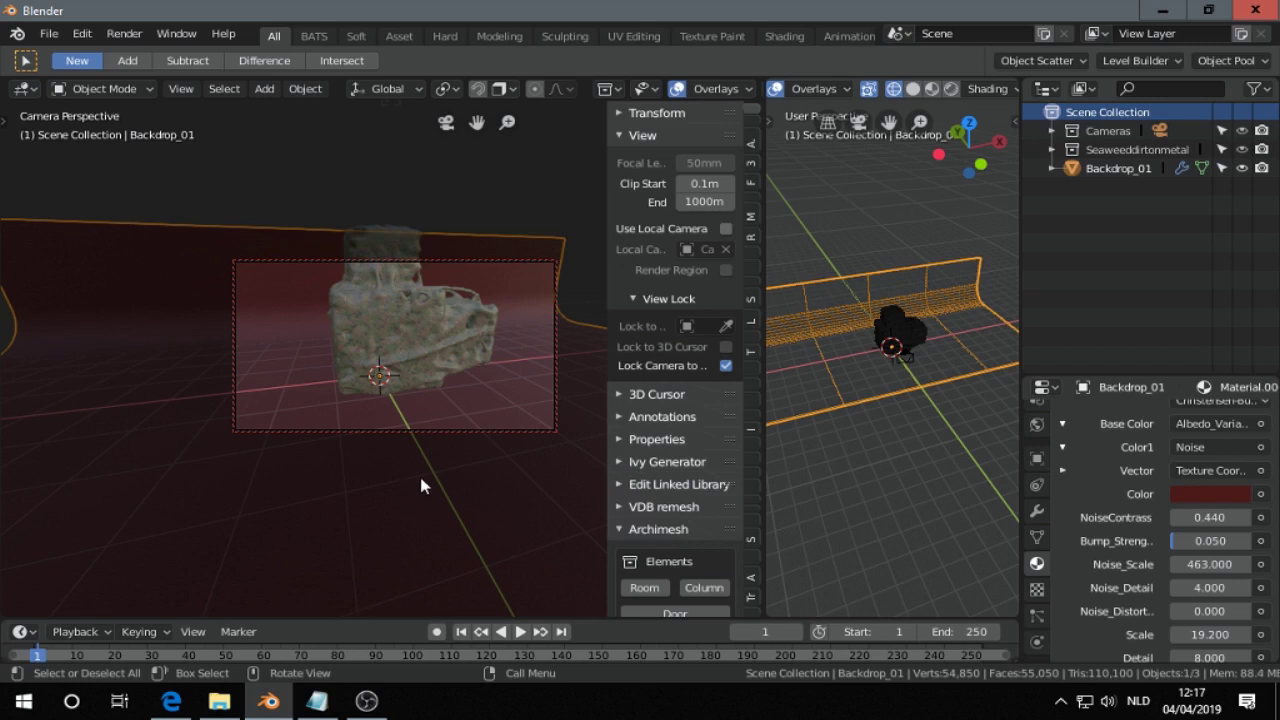
- Scale Backdrop_01 about 1.42 times along Z and rotate it around Z to fill the frame
key("s")
key("z")
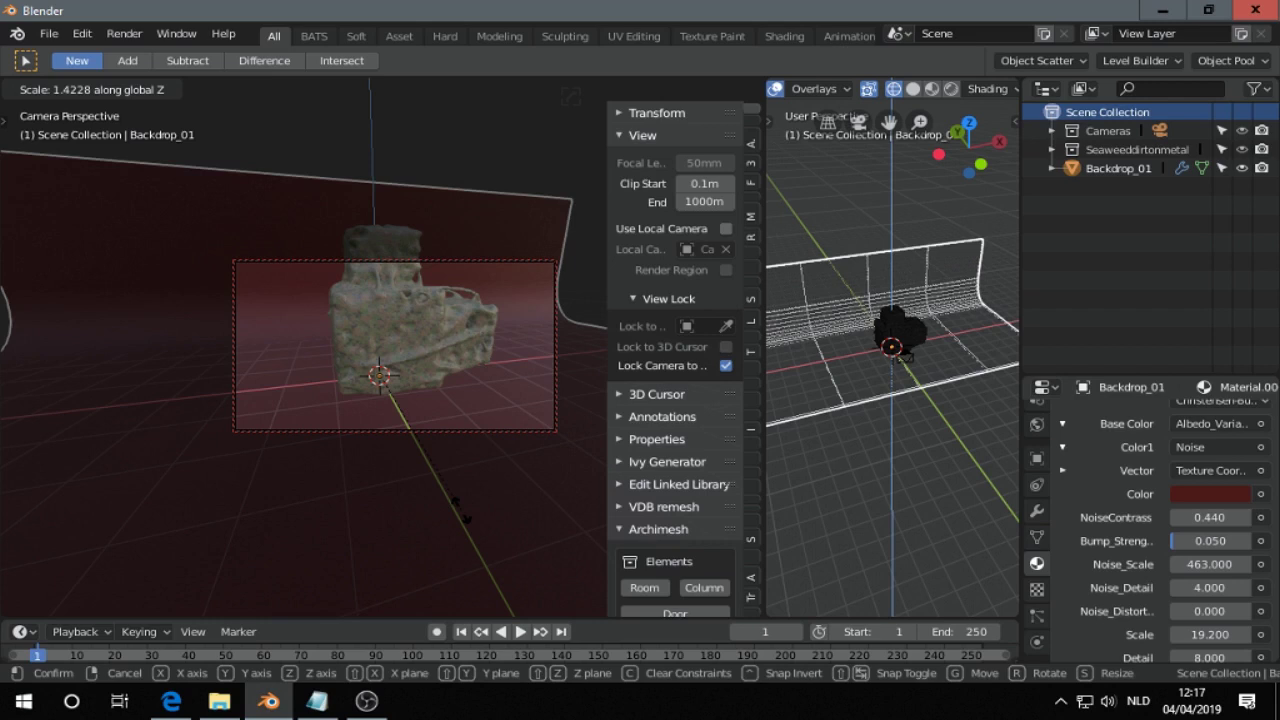
left_click(455, 508)
key("r")
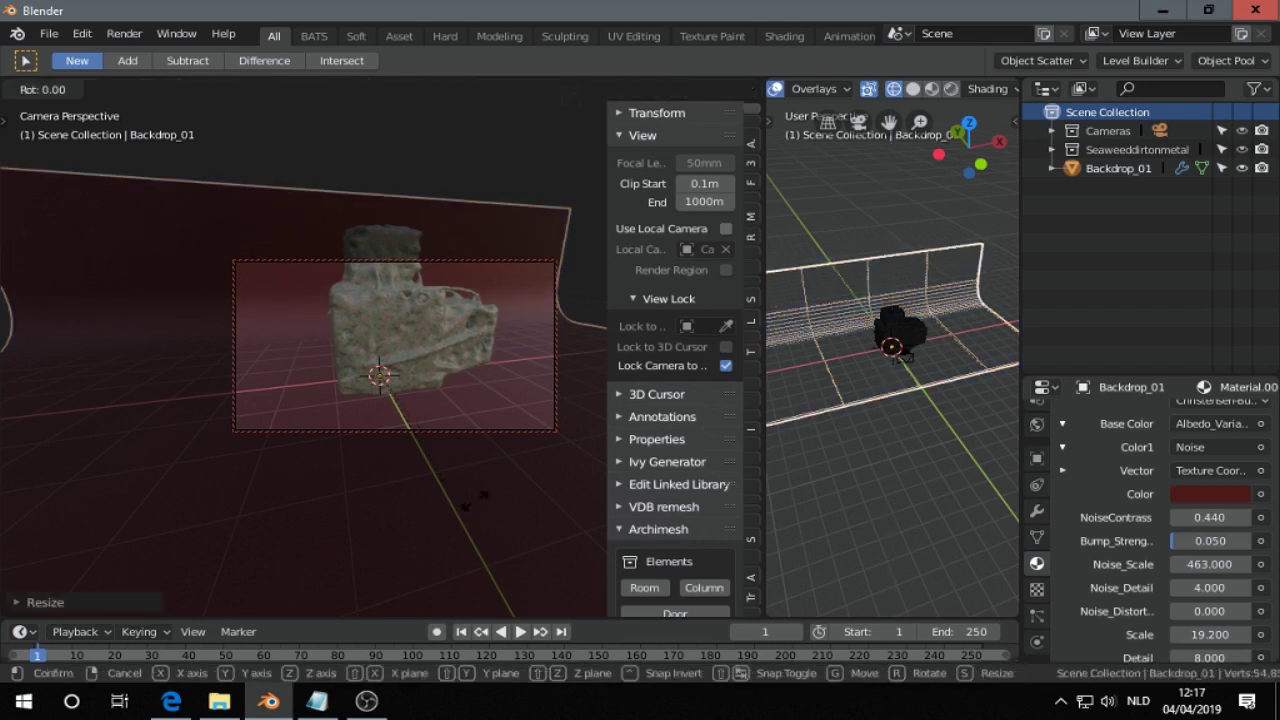
key("z")
left_click(446, 508)
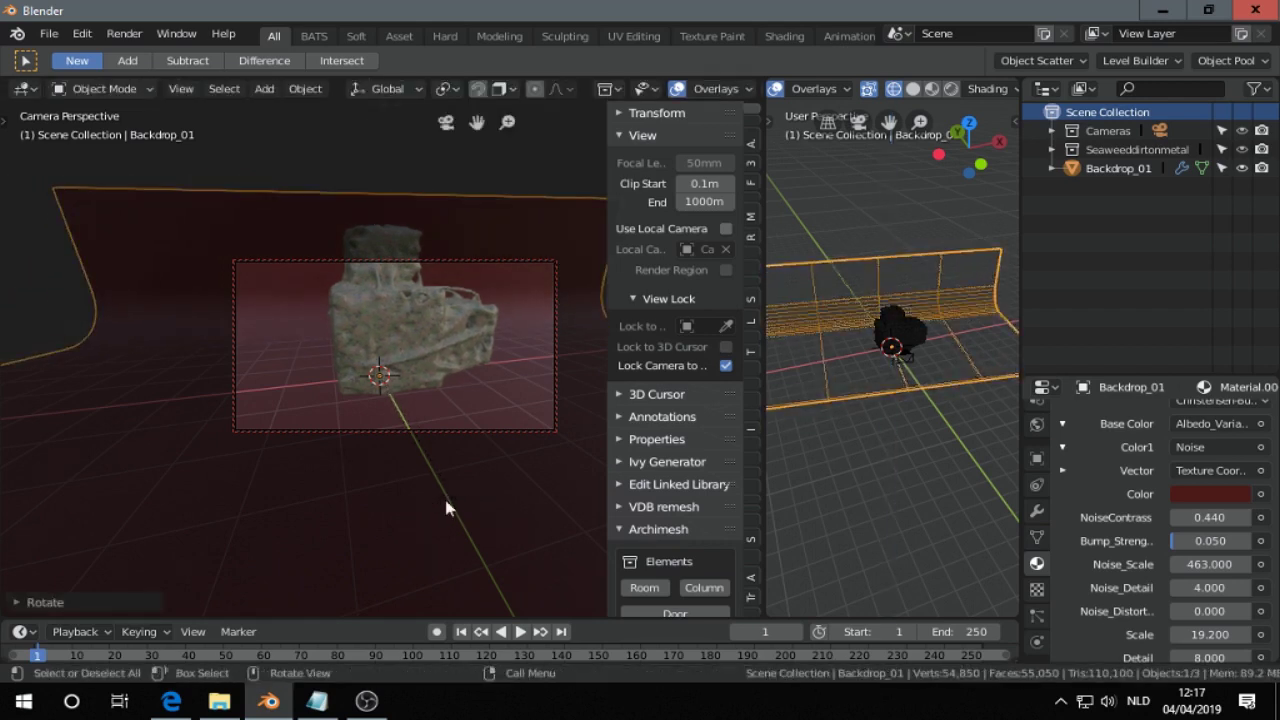
- Scale the rock to about 0.80 and turn off Lock Camera to View
mouse_move(445, 453)
middle_mouse_down()
mouse_move(443, 471)
mouse_move(443, 451)
middle_mouse_up()
left_click(434, 420)
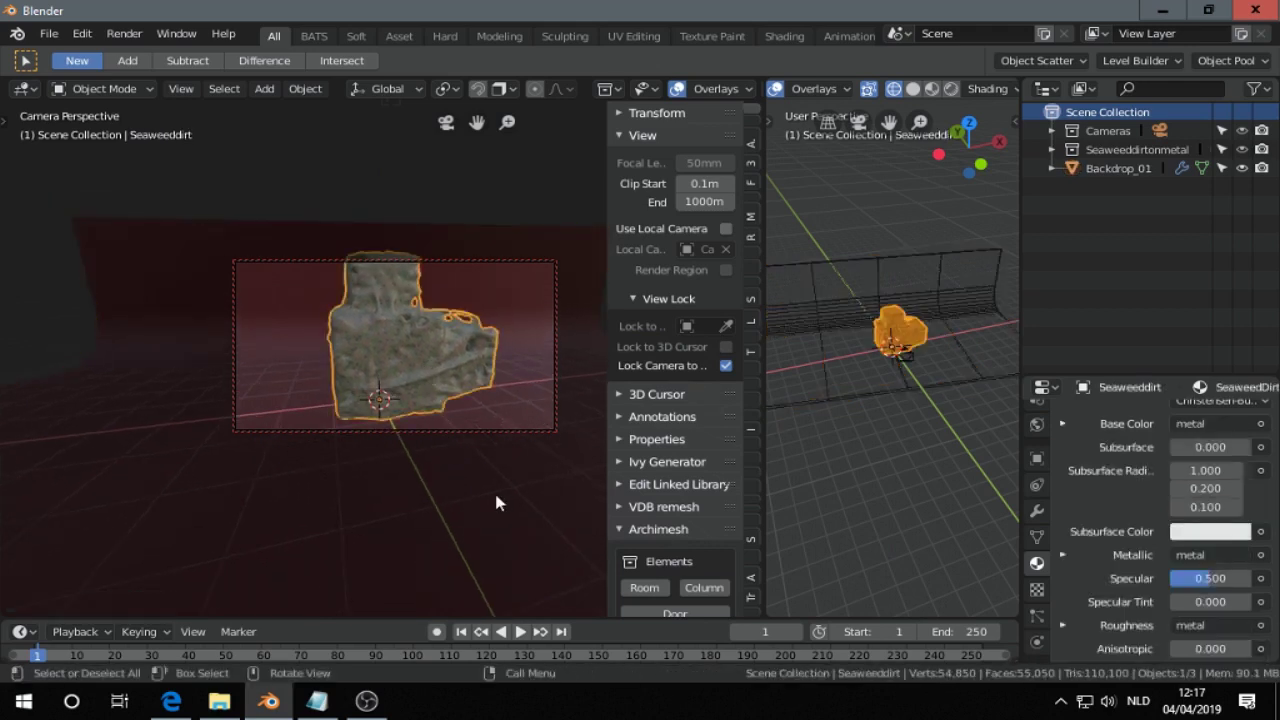
key("s")
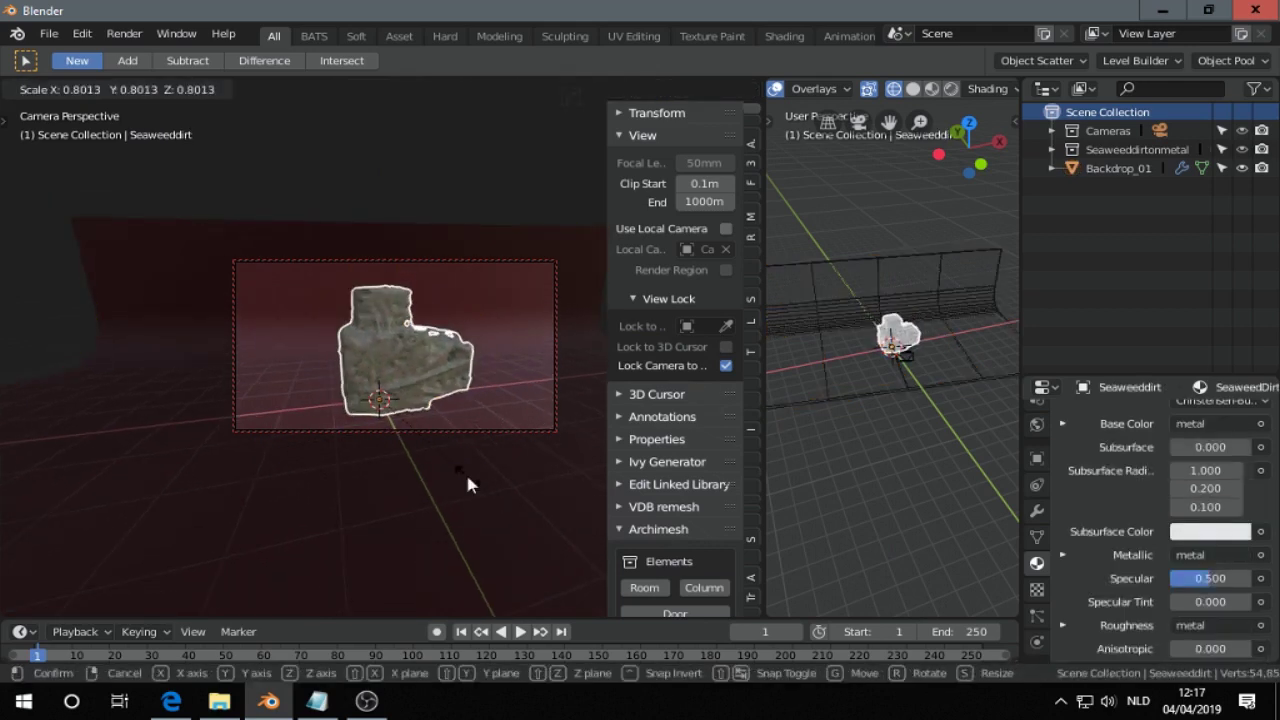
left_click(467, 481)
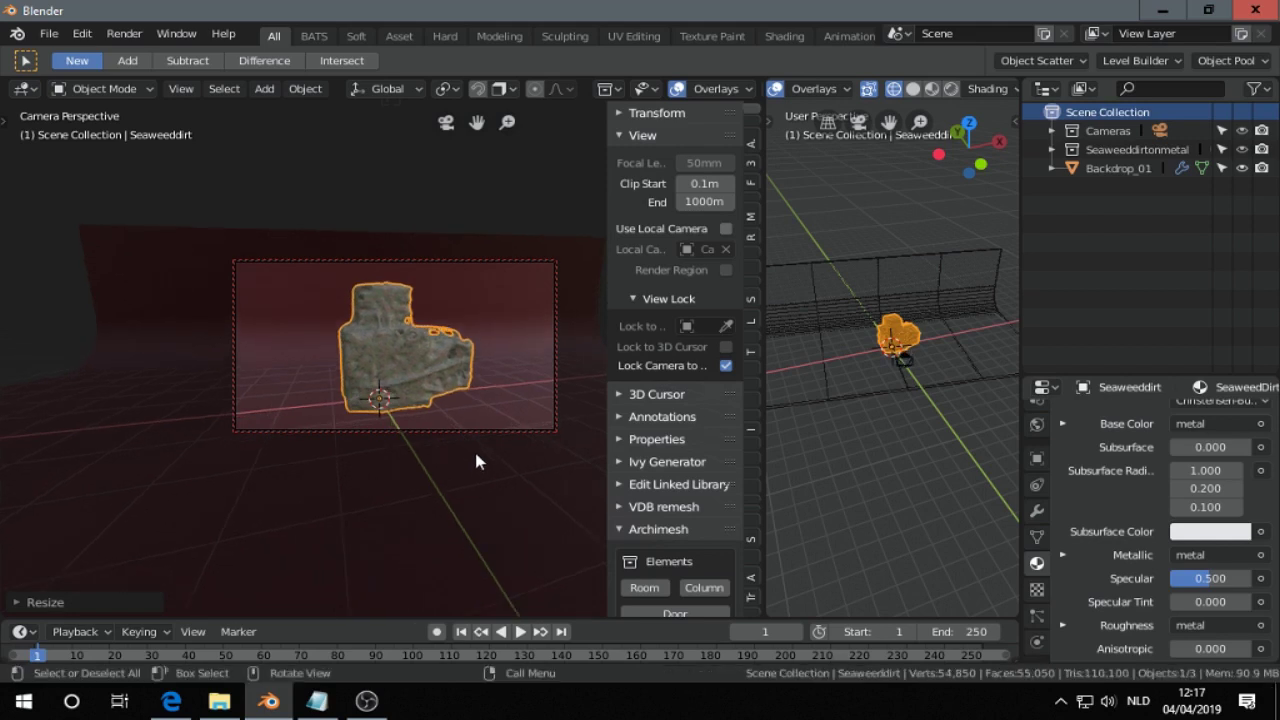
left_click(725, 366)
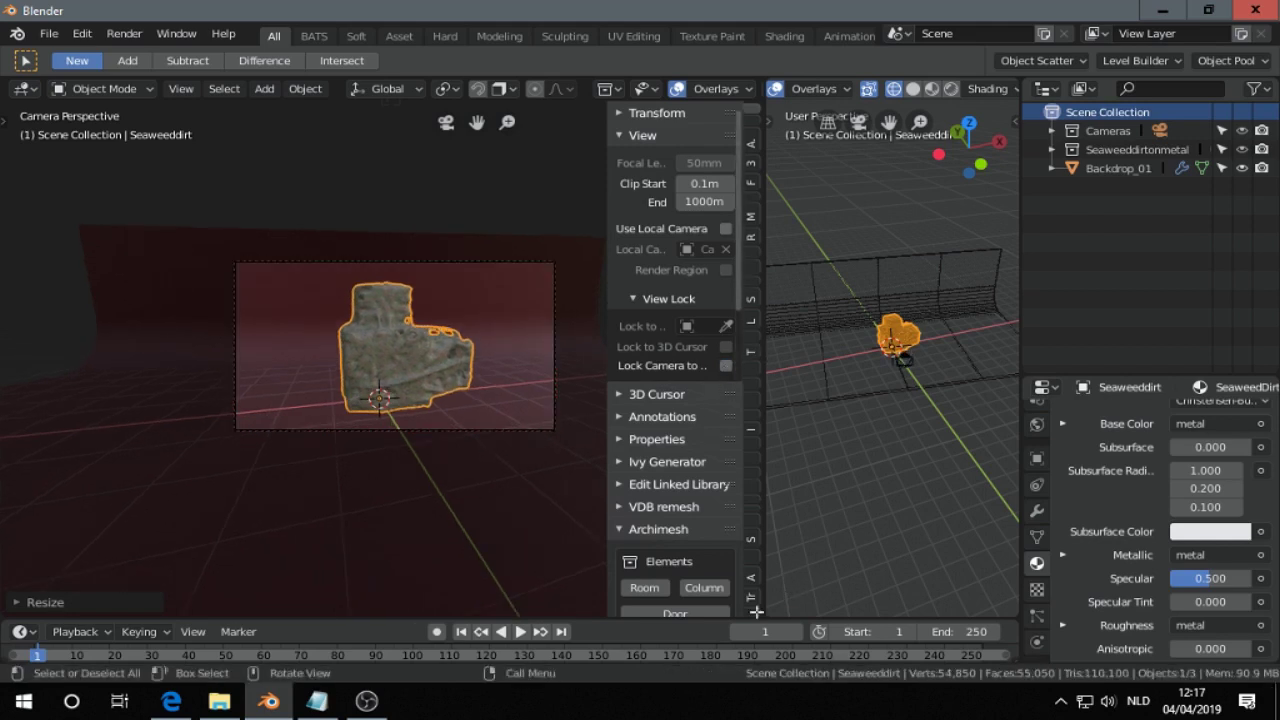
scroll(757, 619, "down", 10)
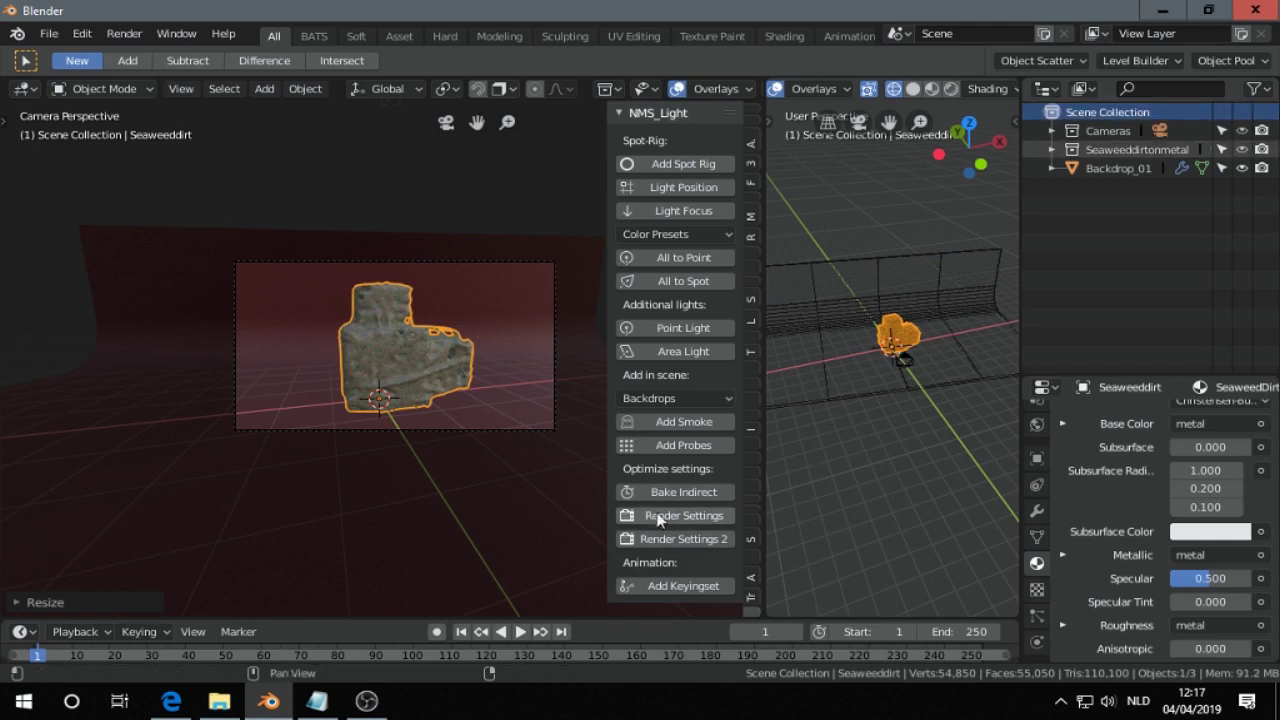
- Add light probes and the spot light rig (HDRI_subst back, side and front lights) around the rock
left_click(692, 444)
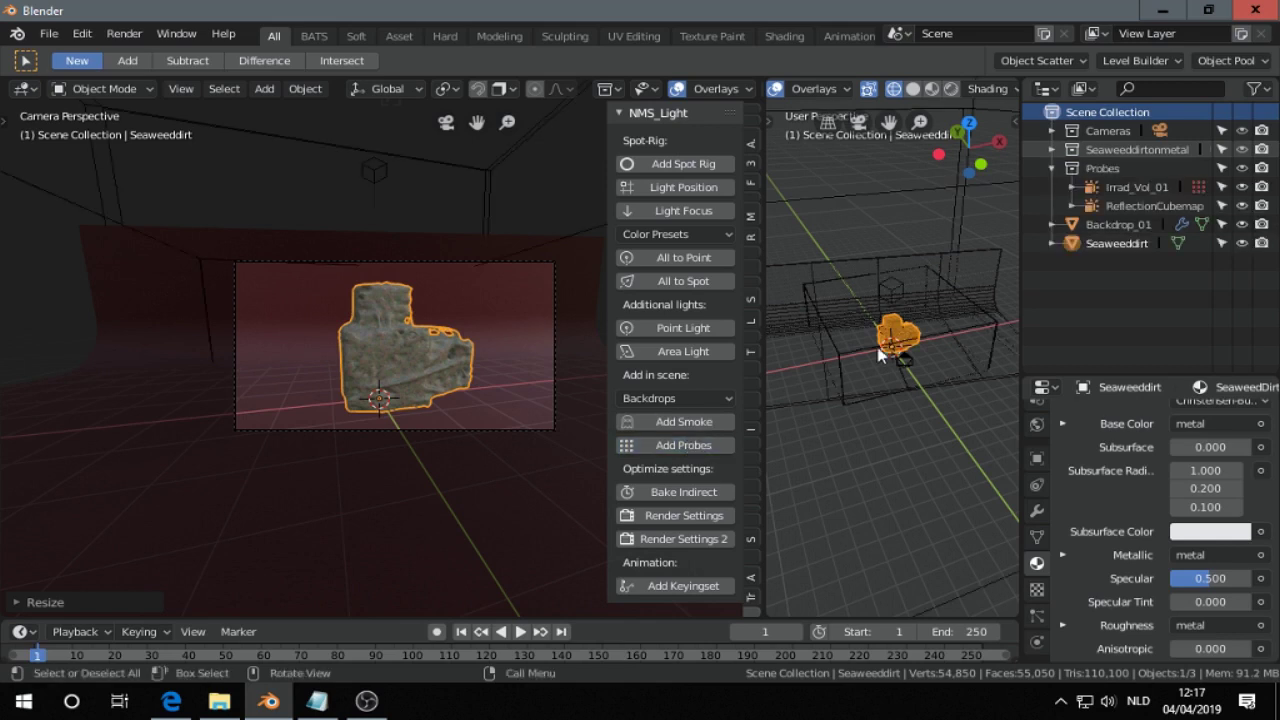
middle_click_drag(890, 358, 897, 373)
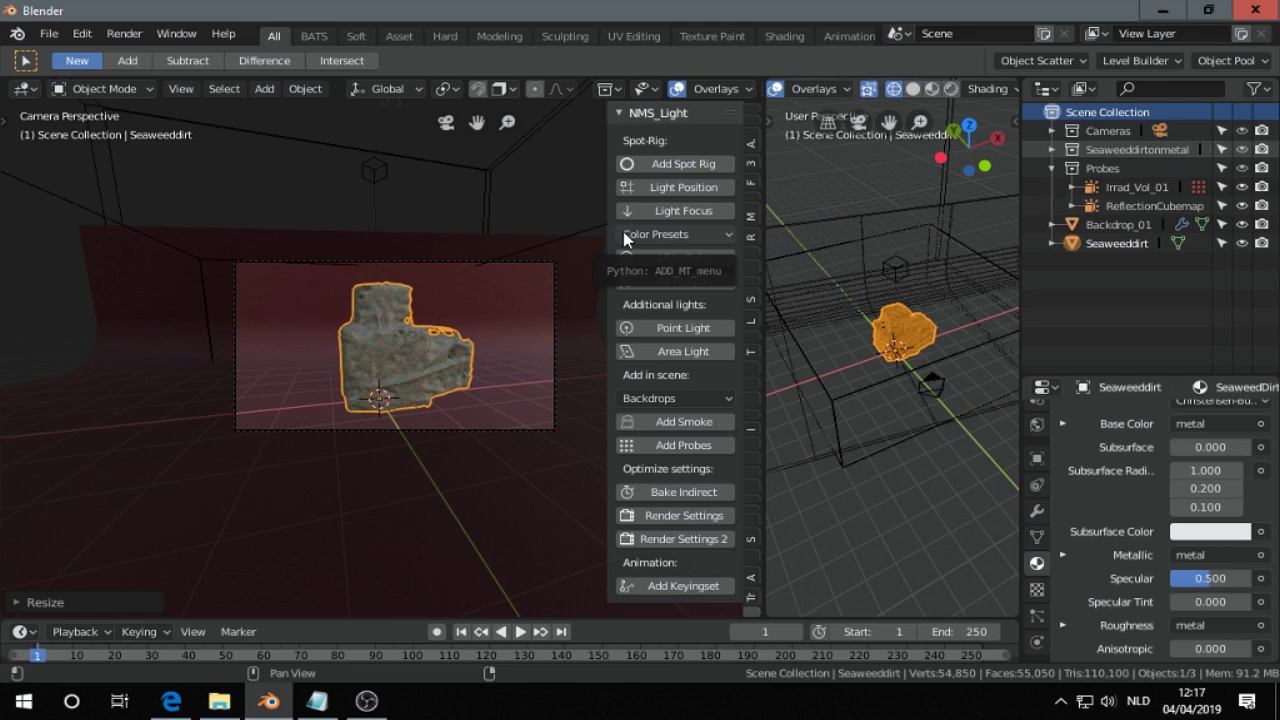
left_click(678, 166)
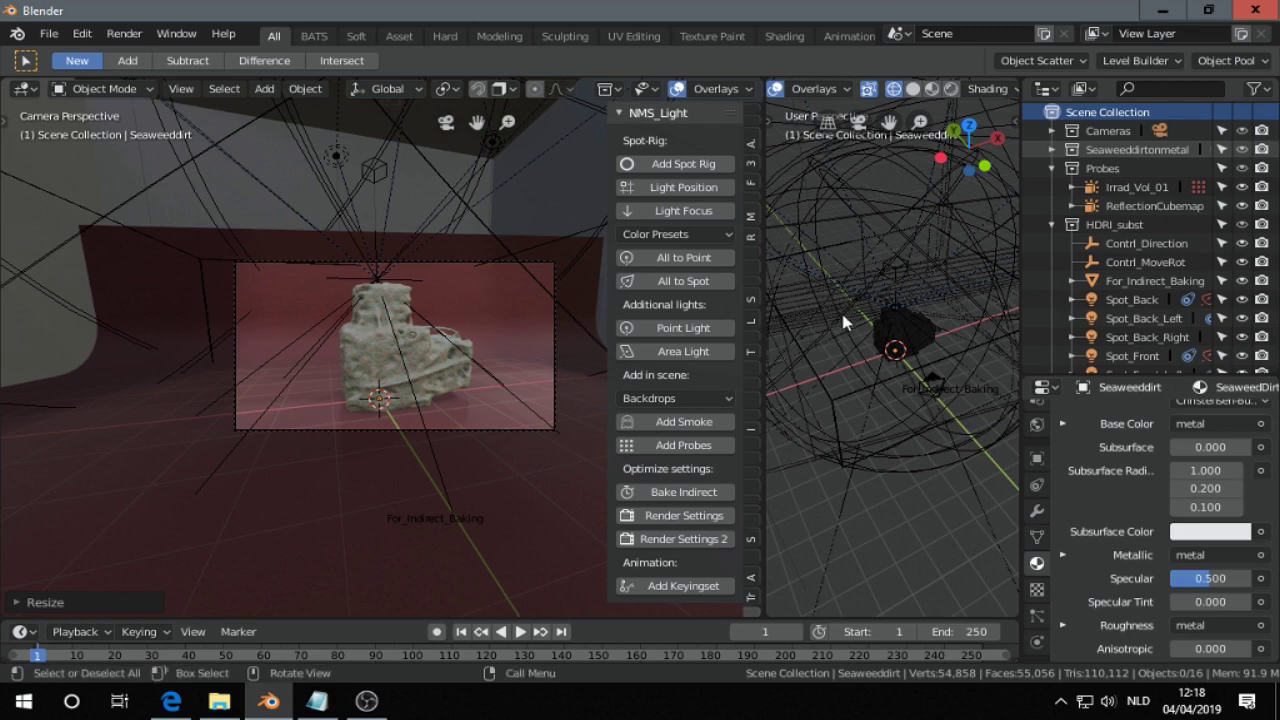
middle_click_drag(841, 309, 869, 320)
scroll(869, 320, "up", 3)
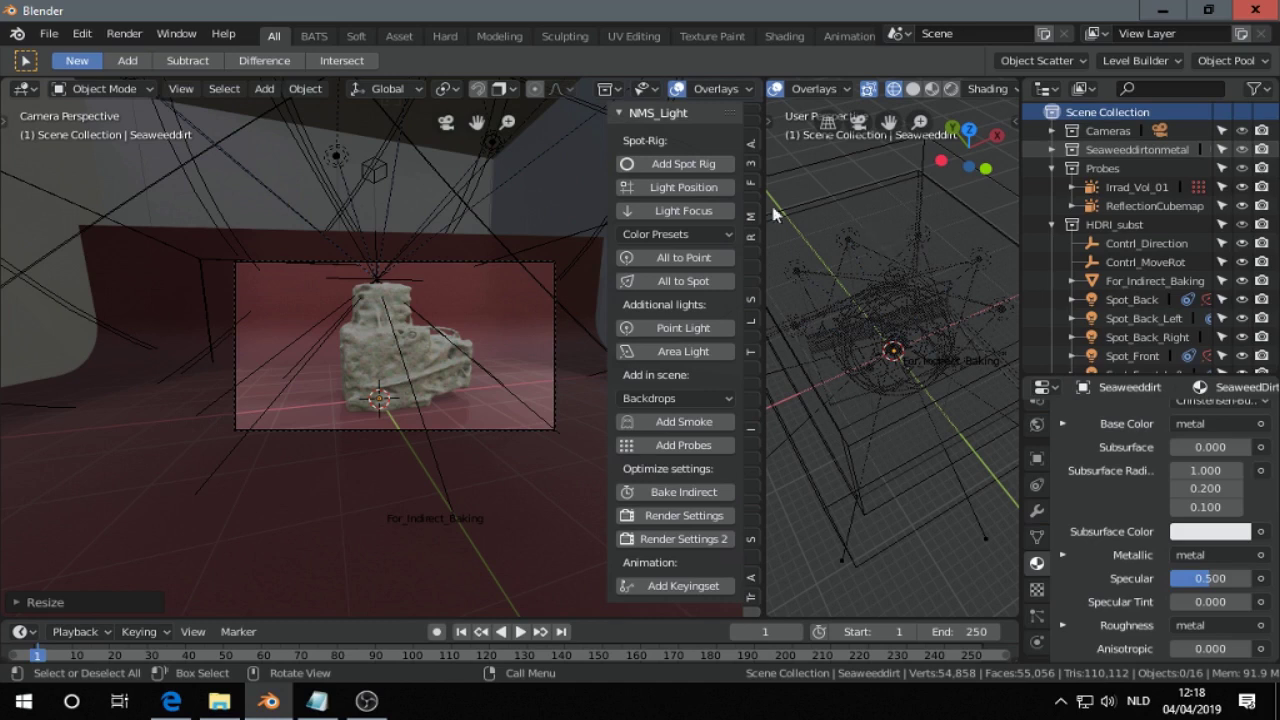
- Select the spot rig and raise it along the Z axis
left_click(663, 190)
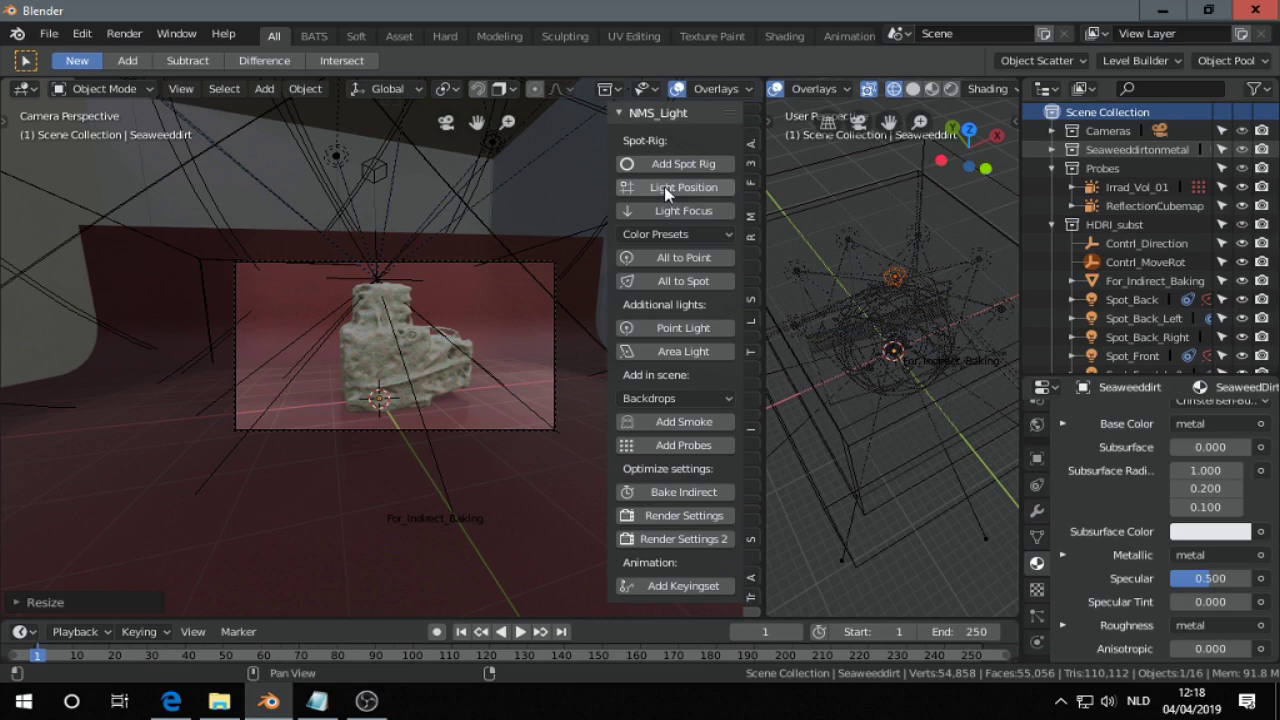
middle_click_drag(905, 358, 923, 343)
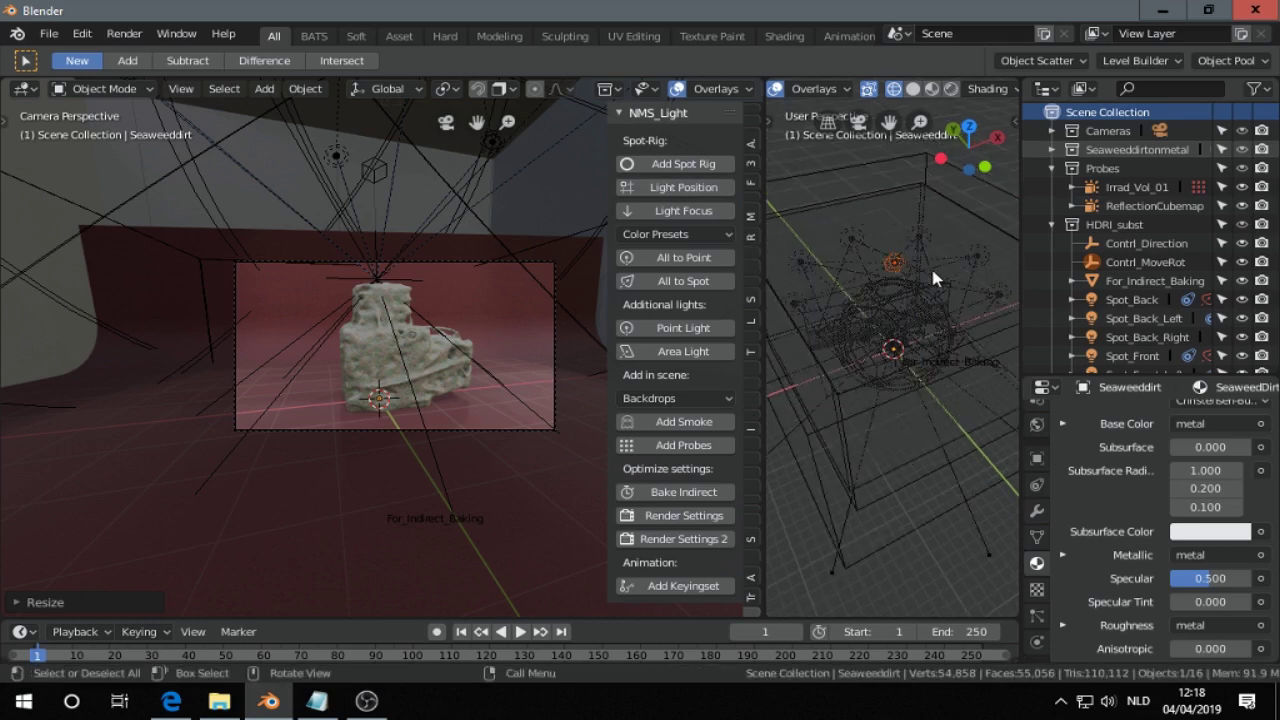
key("g")
key("z")
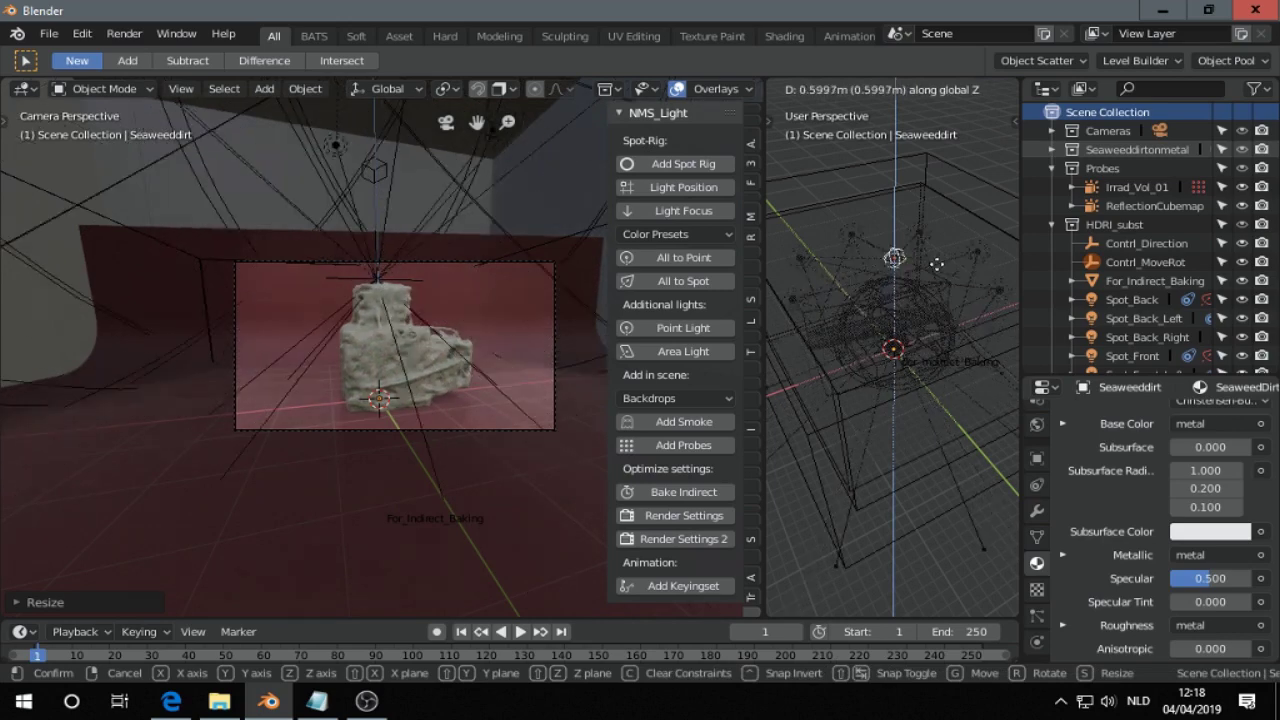
left_click(941, 268)
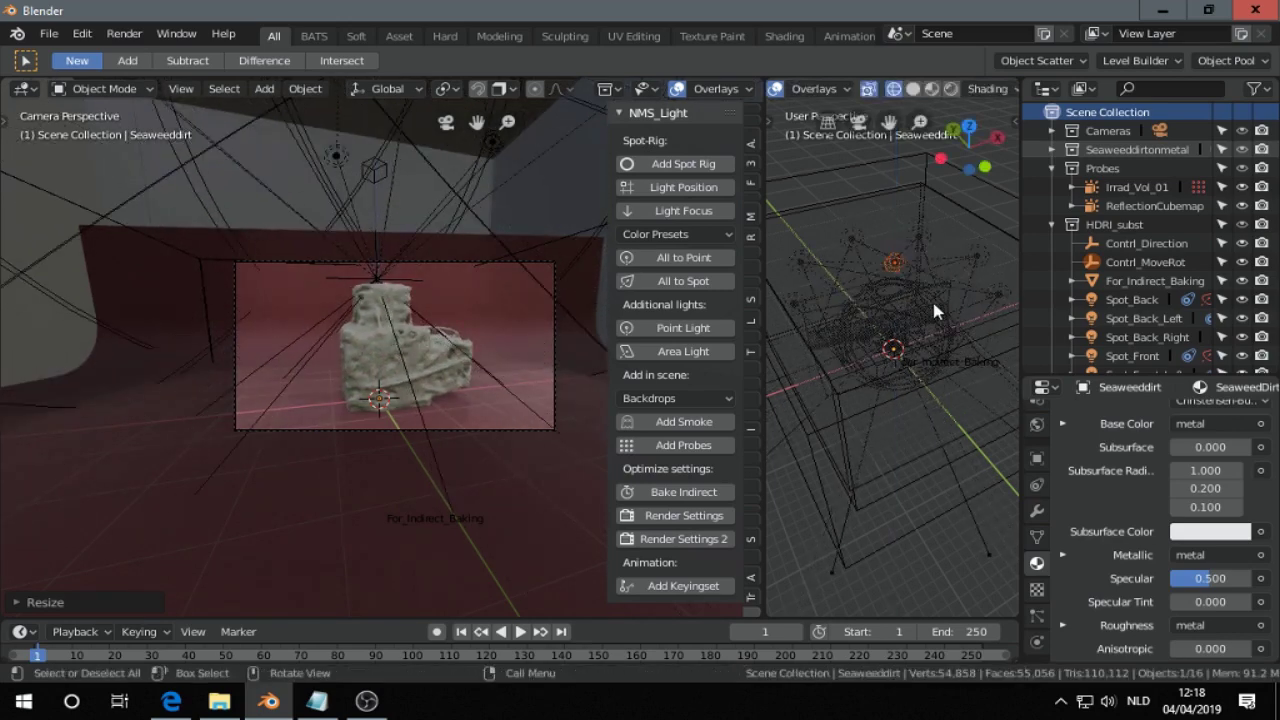
- Scale the spot rig to about 0.58 with Z locked, then tilt it around global Y
key("s")
key("shift+z")
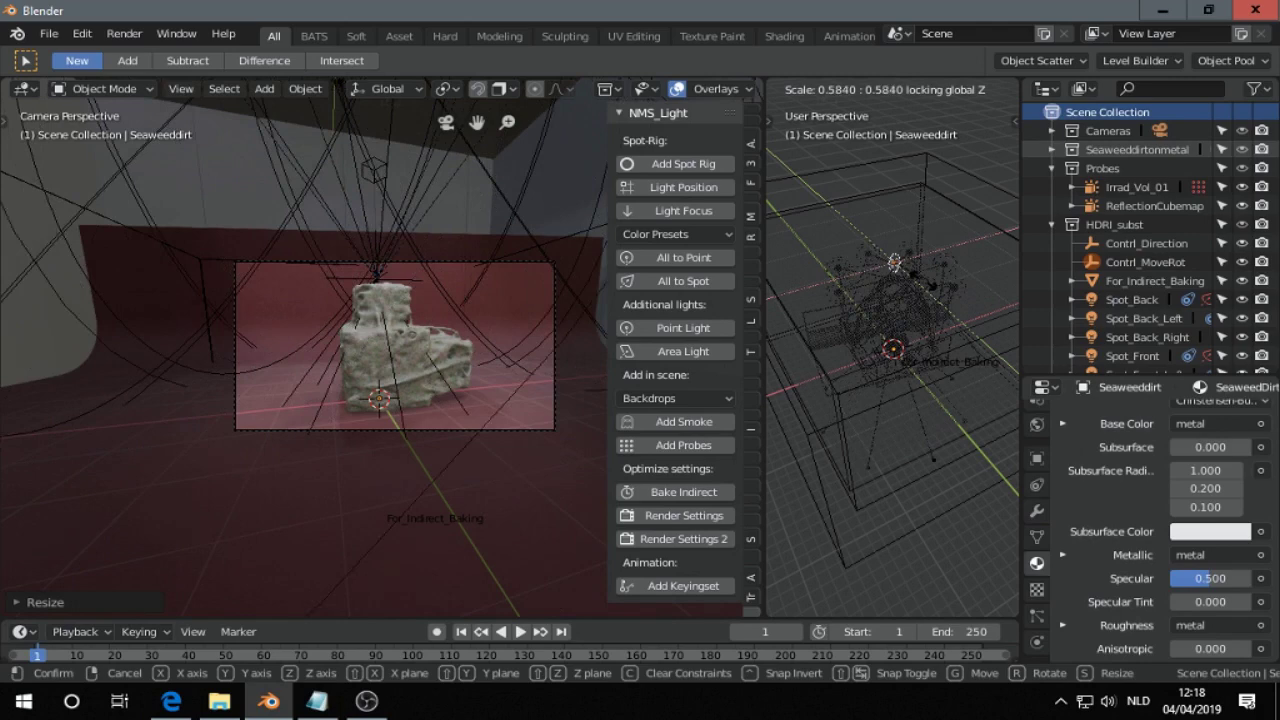
left_click(926, 287)
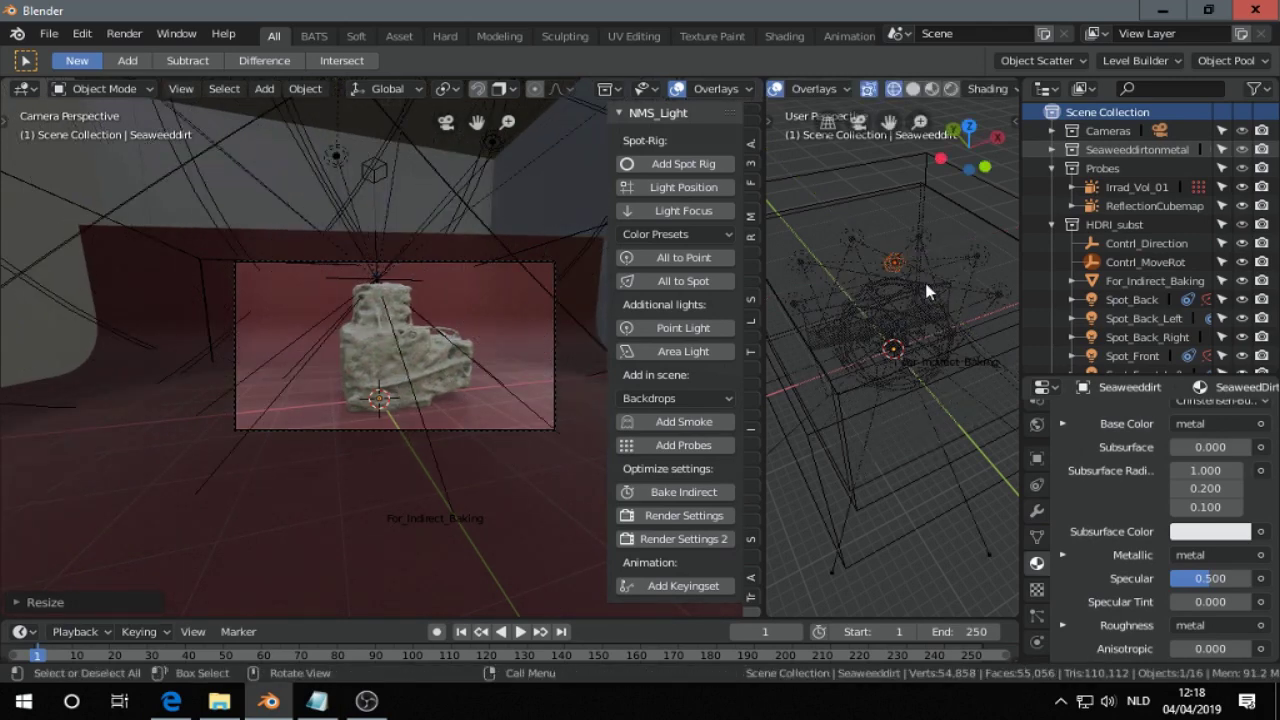
key("r")
key("y")
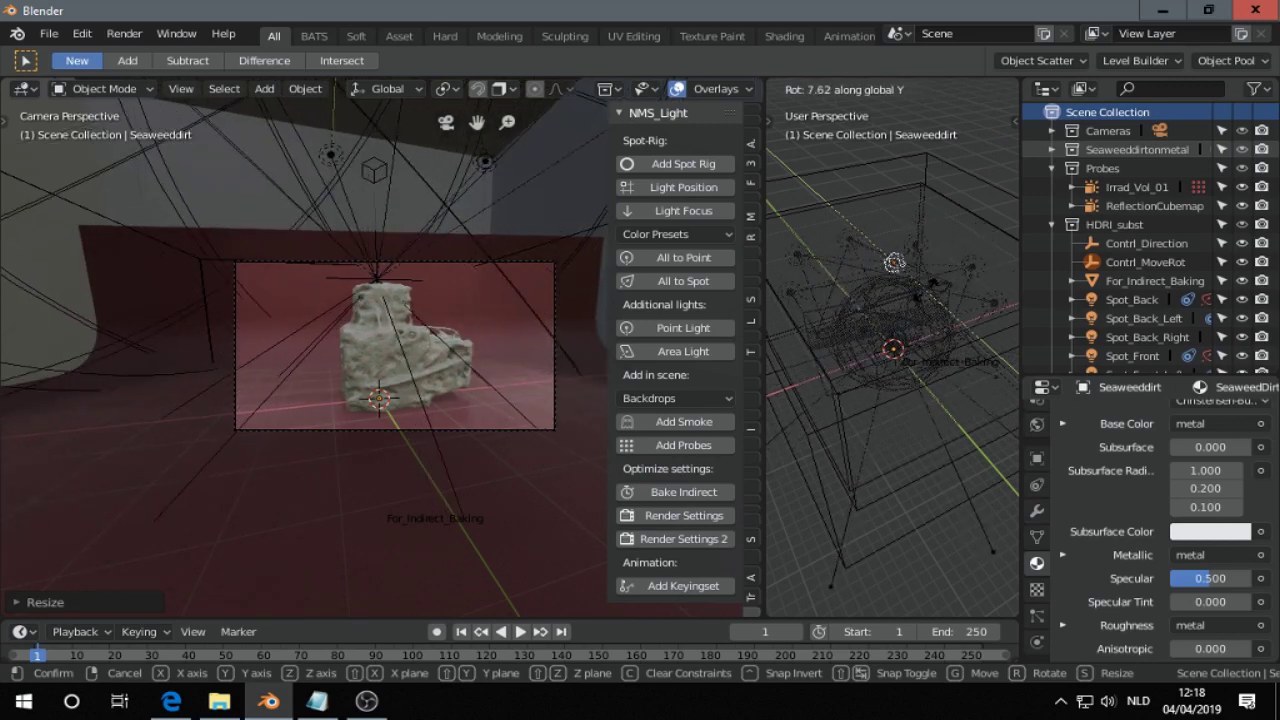
left_click(932, 295)
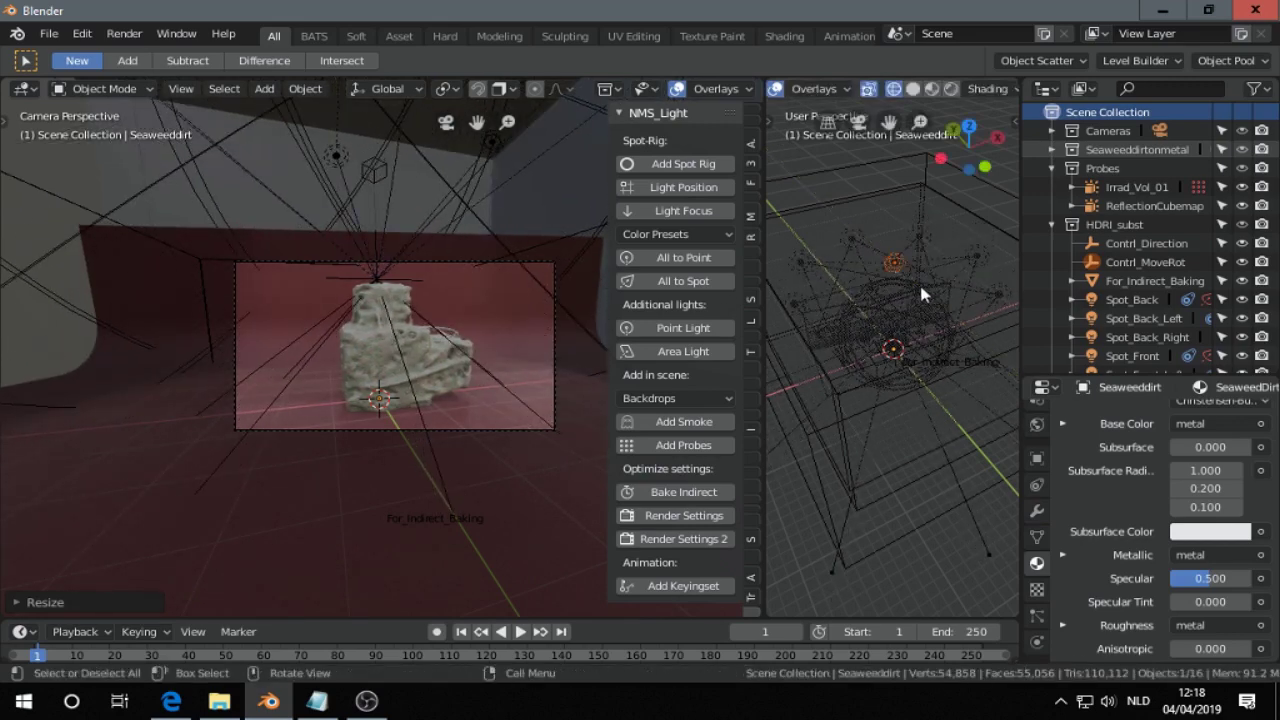
- Lower the Light Focus target about 2.4 m along Z, then slide it along X toward the rock's base
left_click(670, 214)
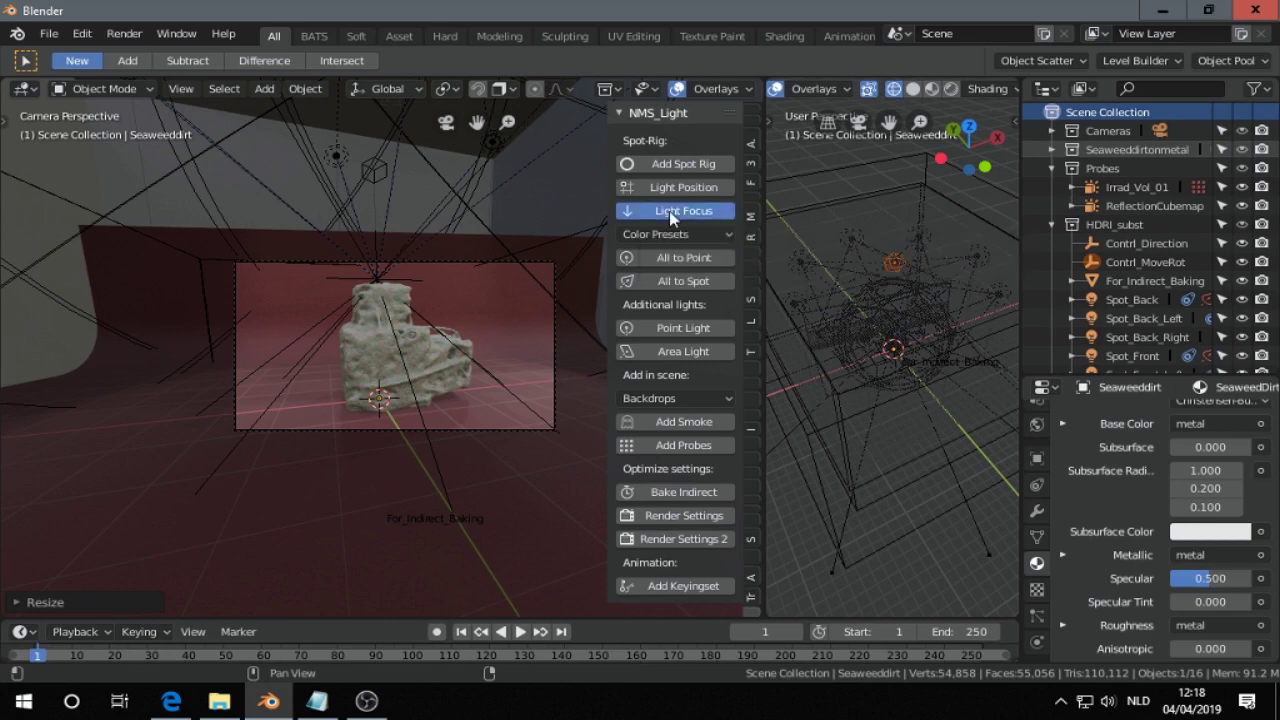
middle_click_drag(877, 355, 910, 375)
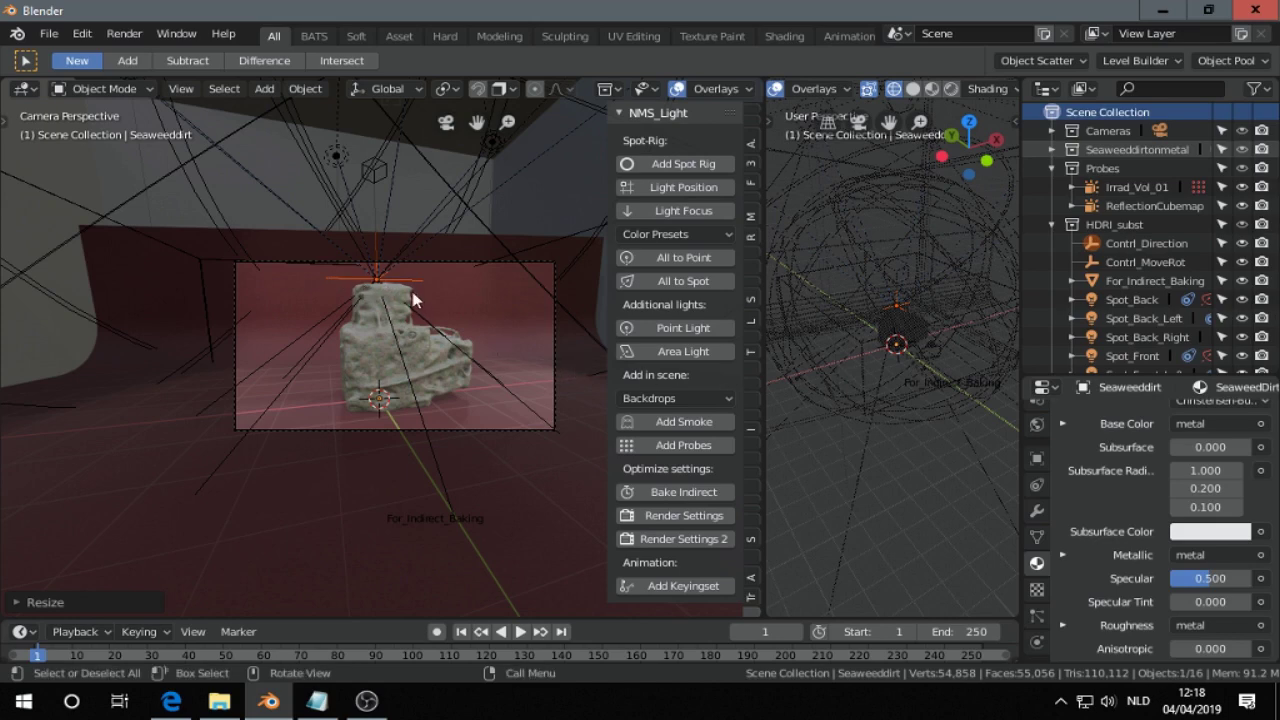
key("g")
key("z")
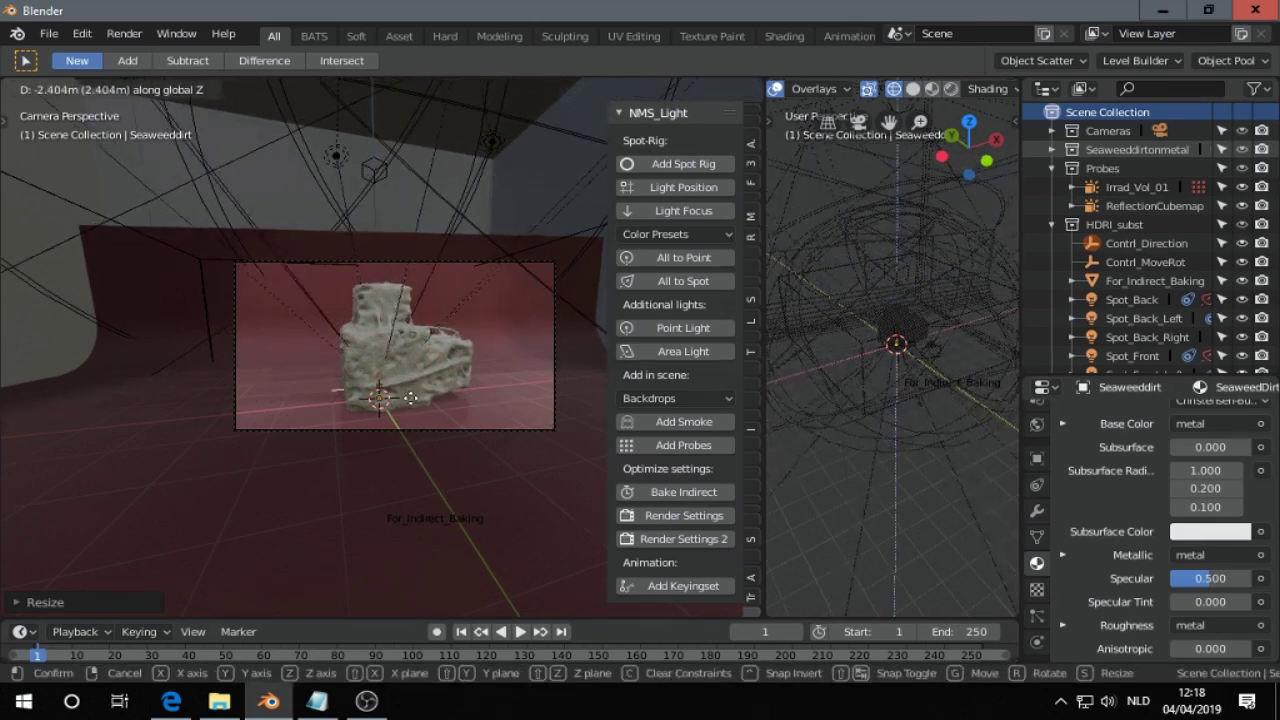
left_click(410, 398)
key("g")
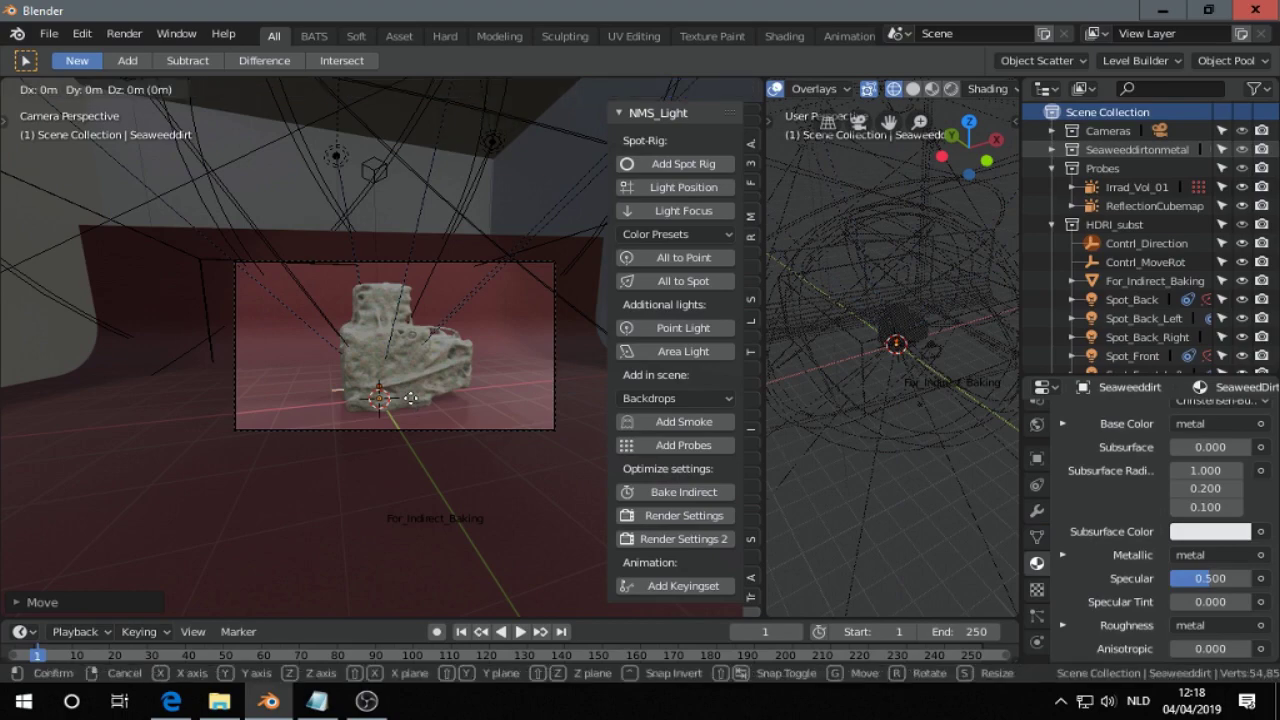
key("x")
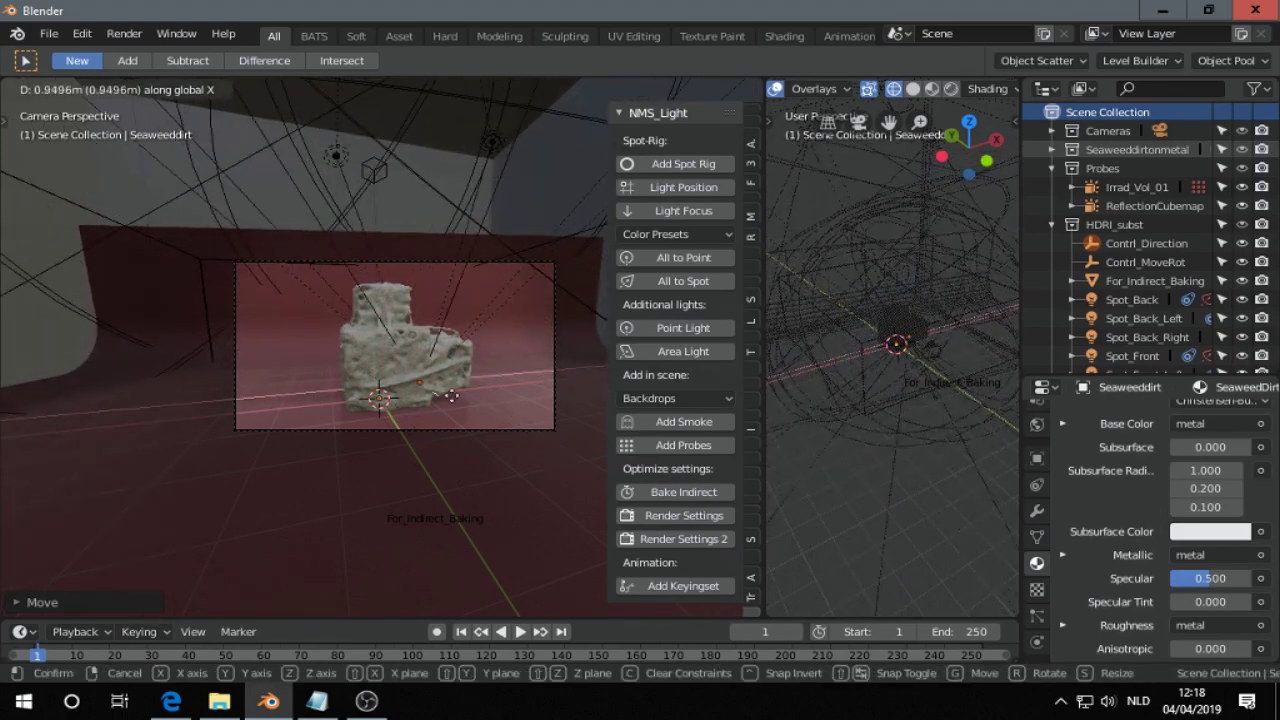
left_click(448, 402)
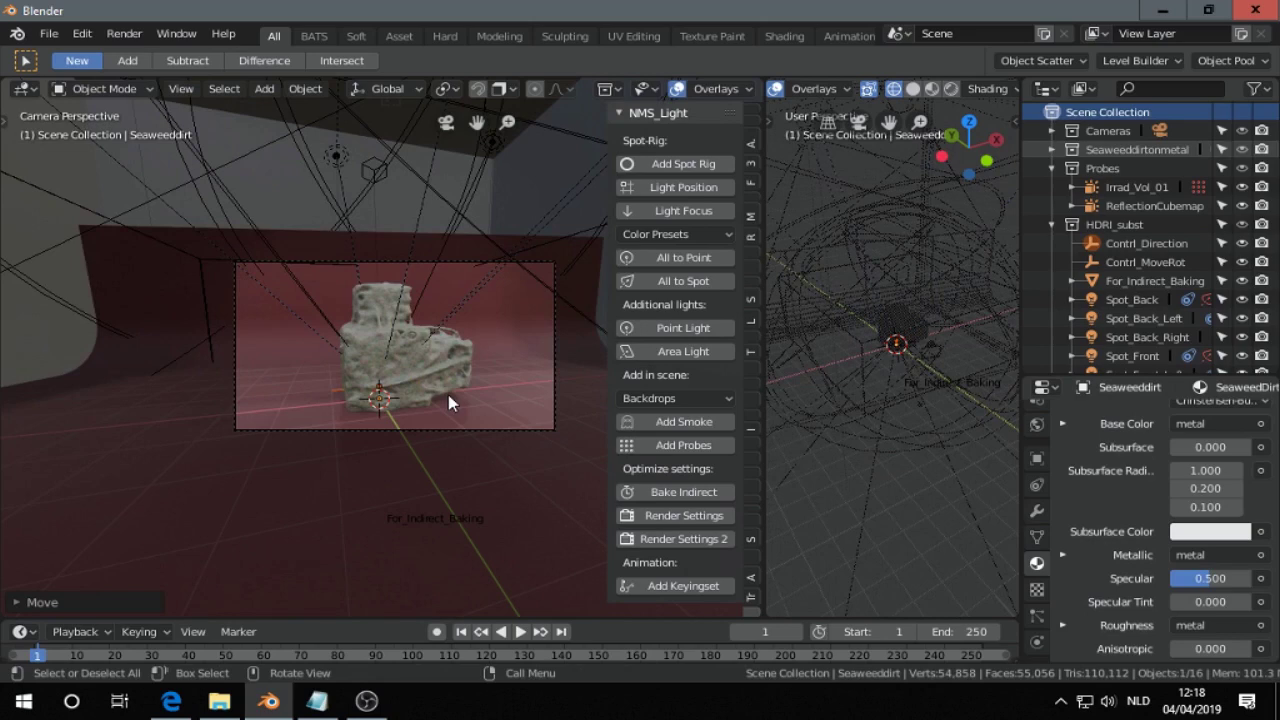
middle_click_drag(920, 360, 944, 381)
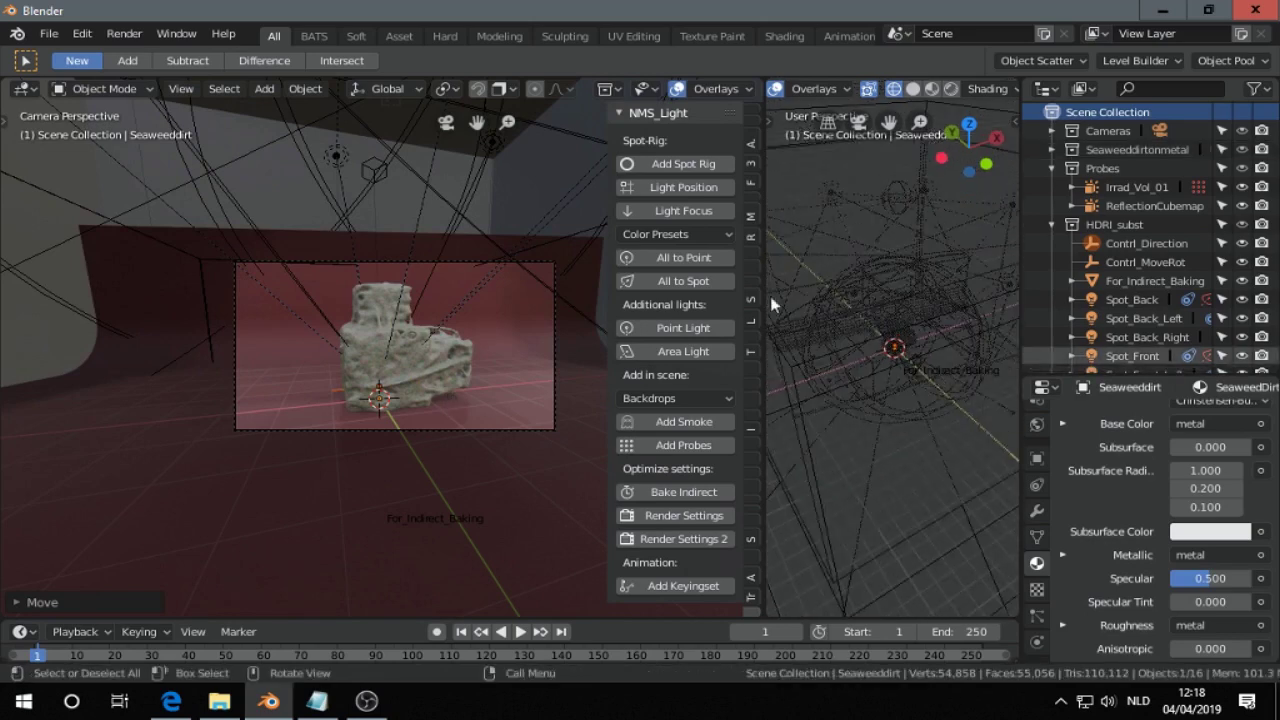
- Apply the Set Rainbow colour preset to the spot rig lights
left_click(692, 235)
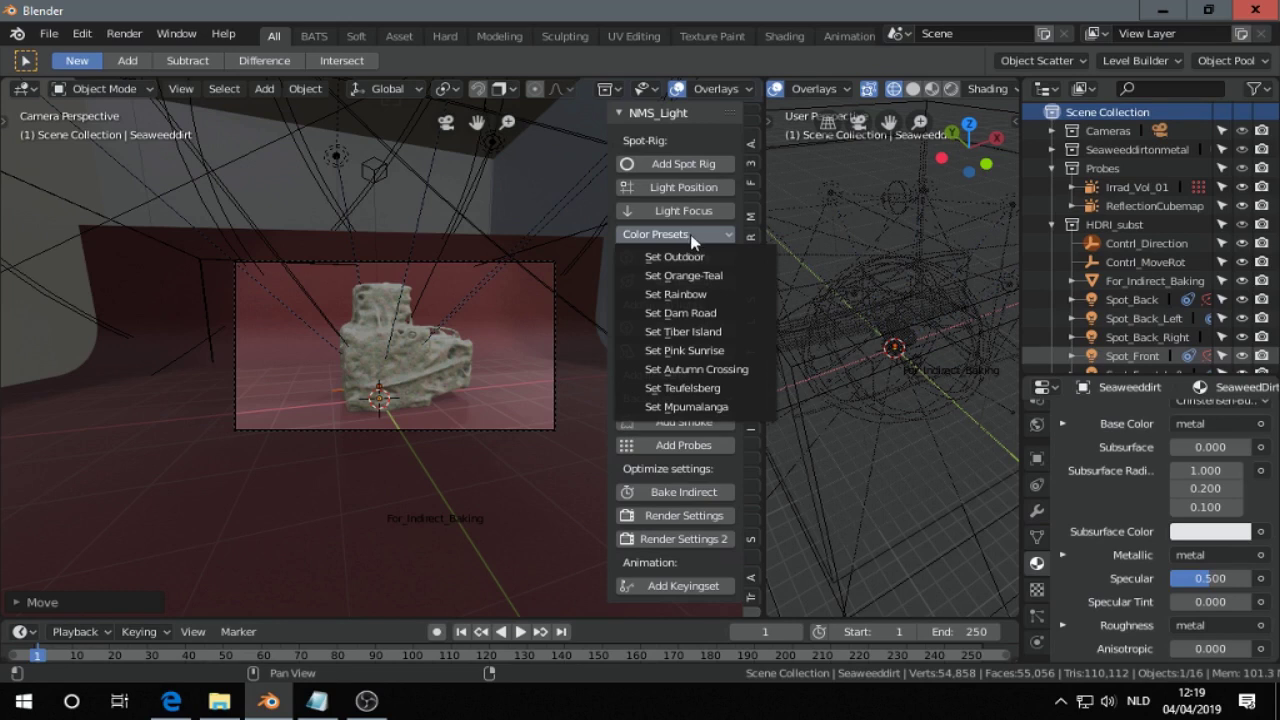
left_click(698, 293)
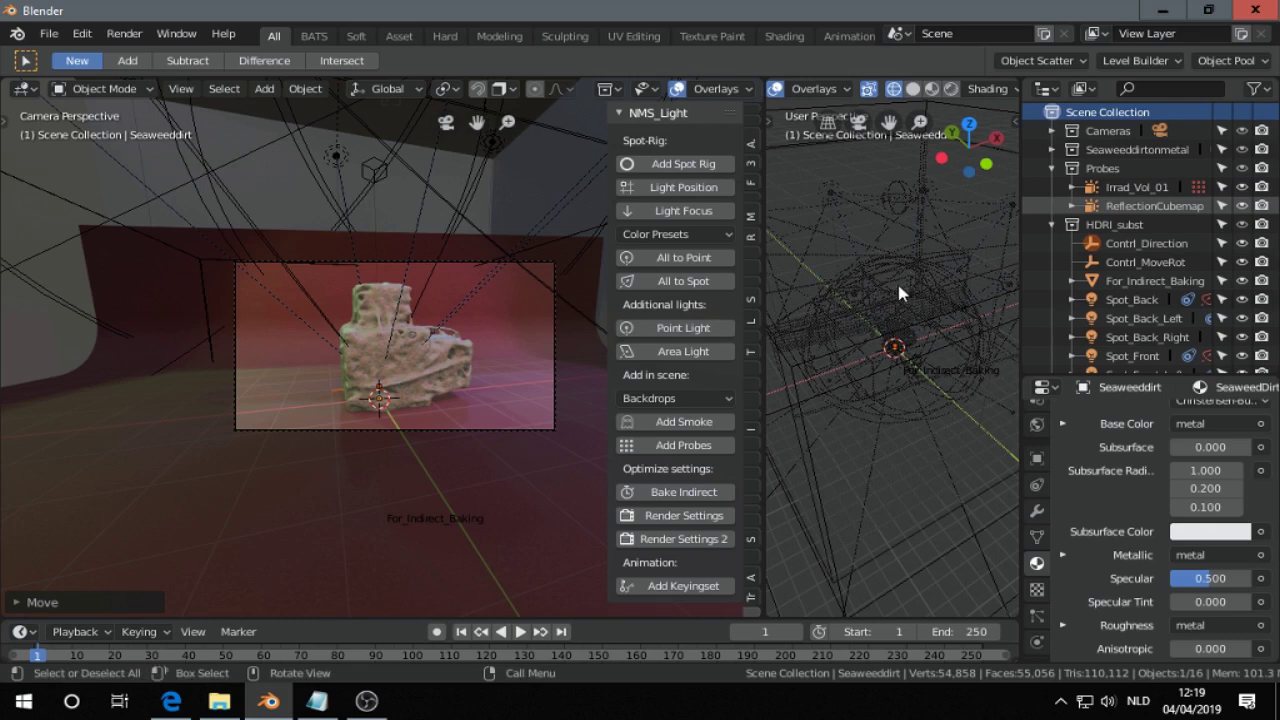
- Select Light Position and rotate the spot lights around the global Z axis, to about -61.65°
left_click(690, 187)
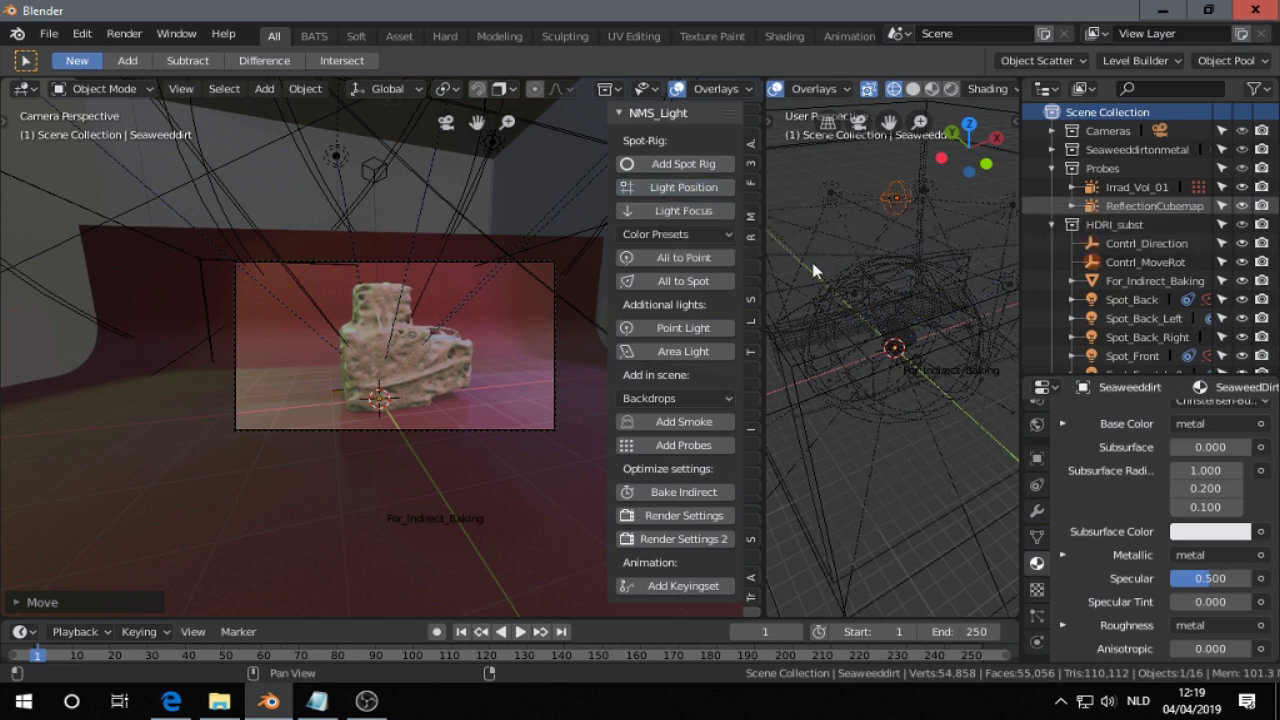
key("r")
key("z")
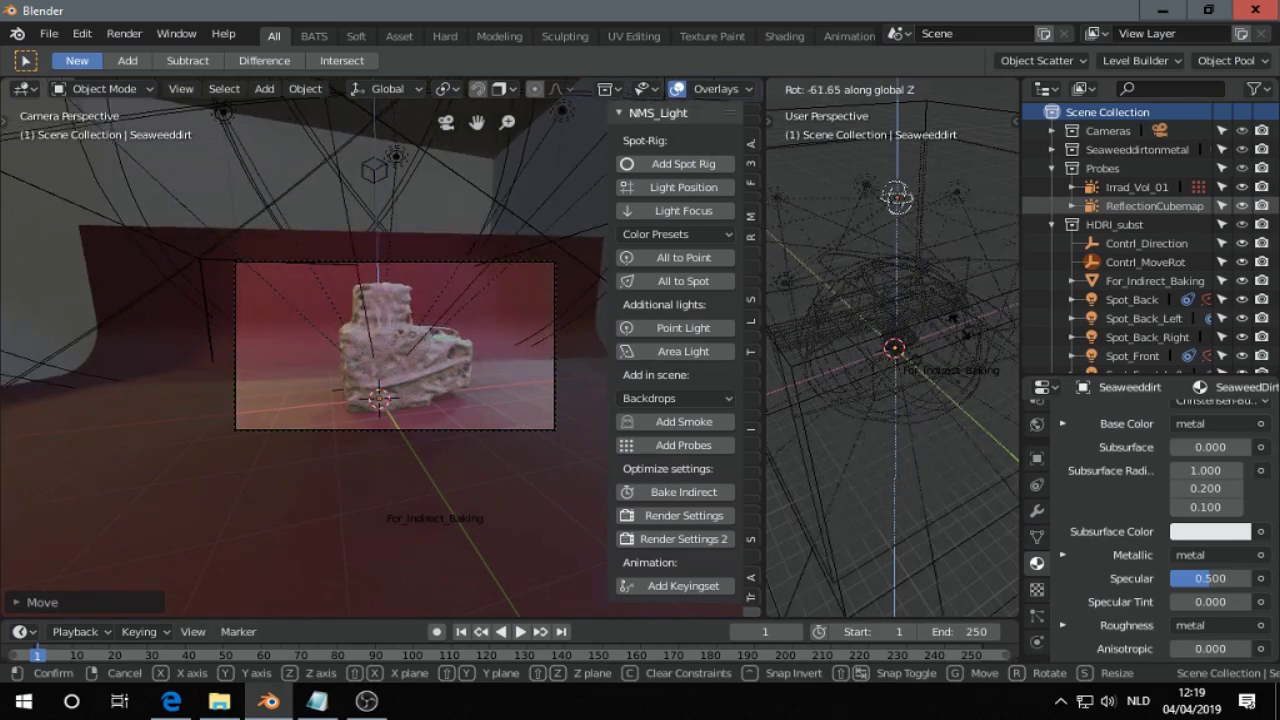
- Confirm the lights' Z rotation, then collapse Probes and expand HDRI_subst in the Outliner
left_click(929, 334)
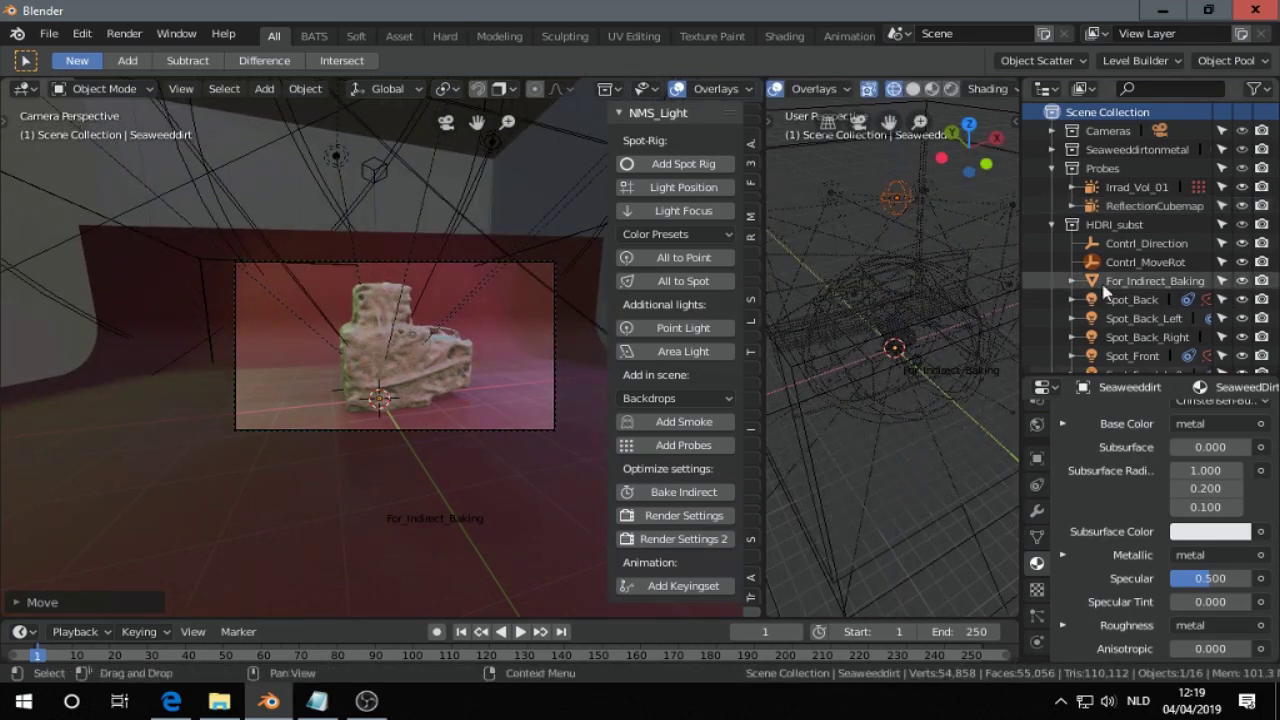
left_click(1050, 226)
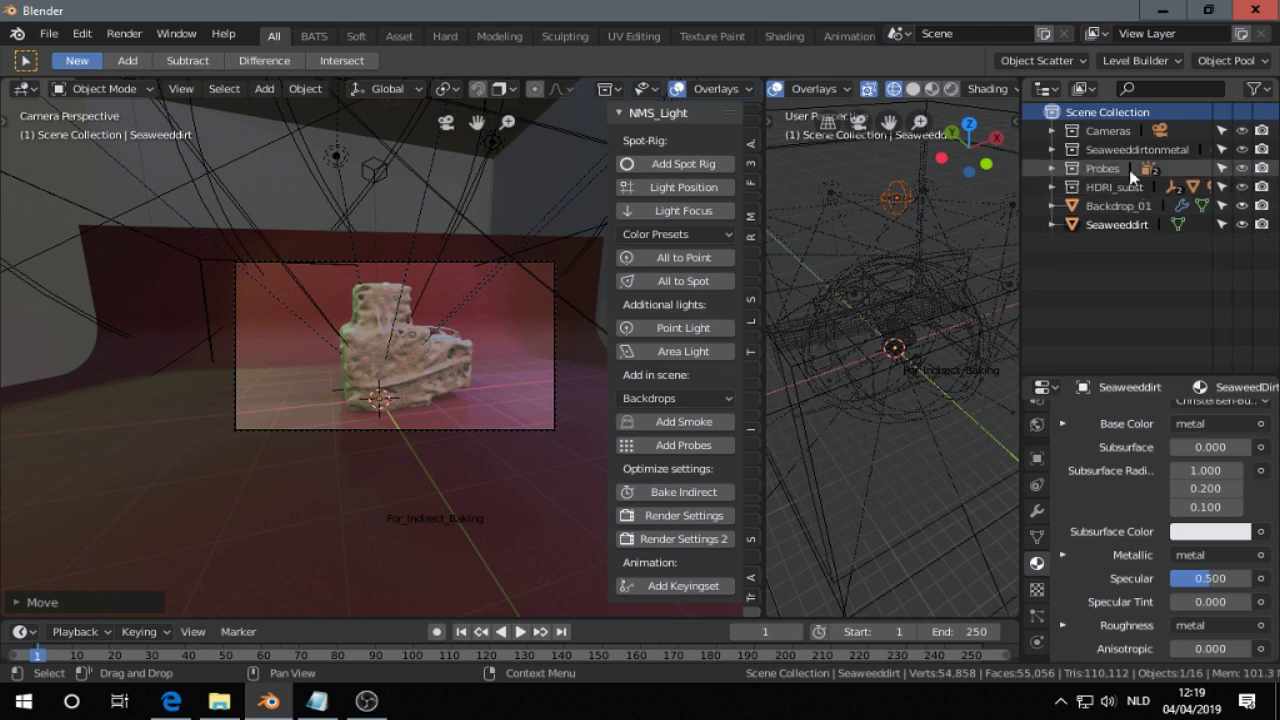
left_click(1051, 168)
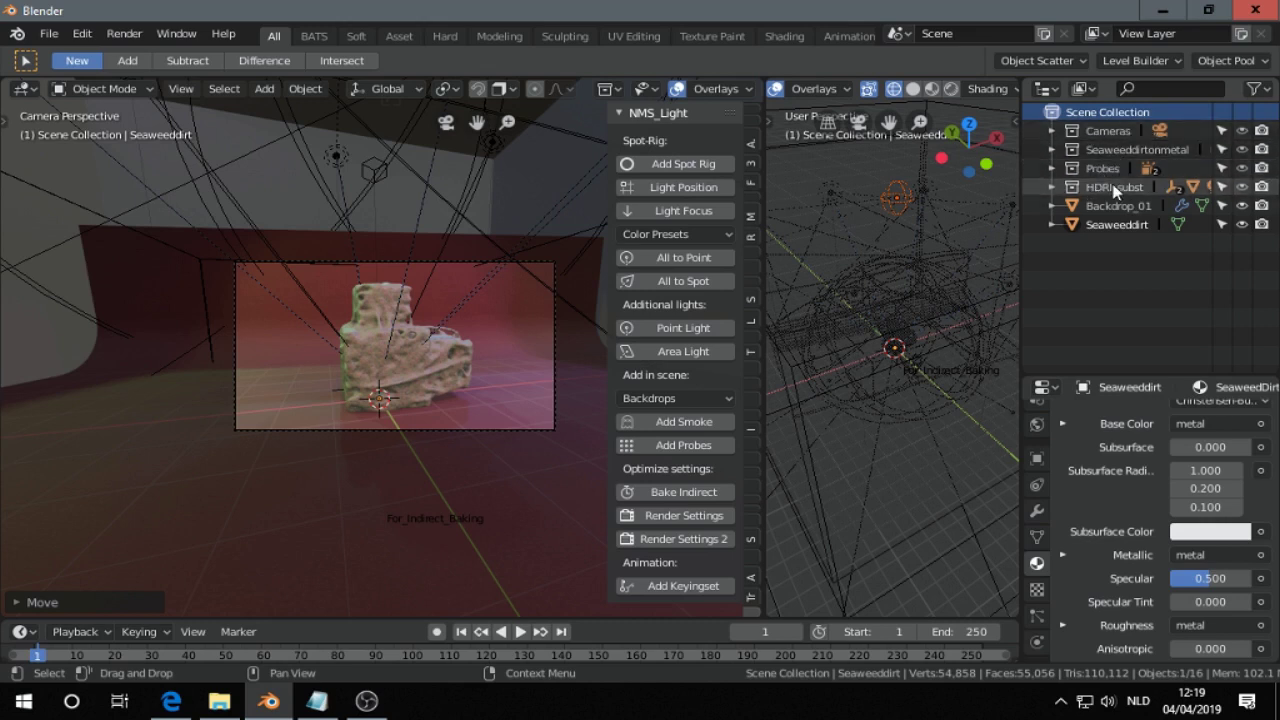
left_click(1050, 187)
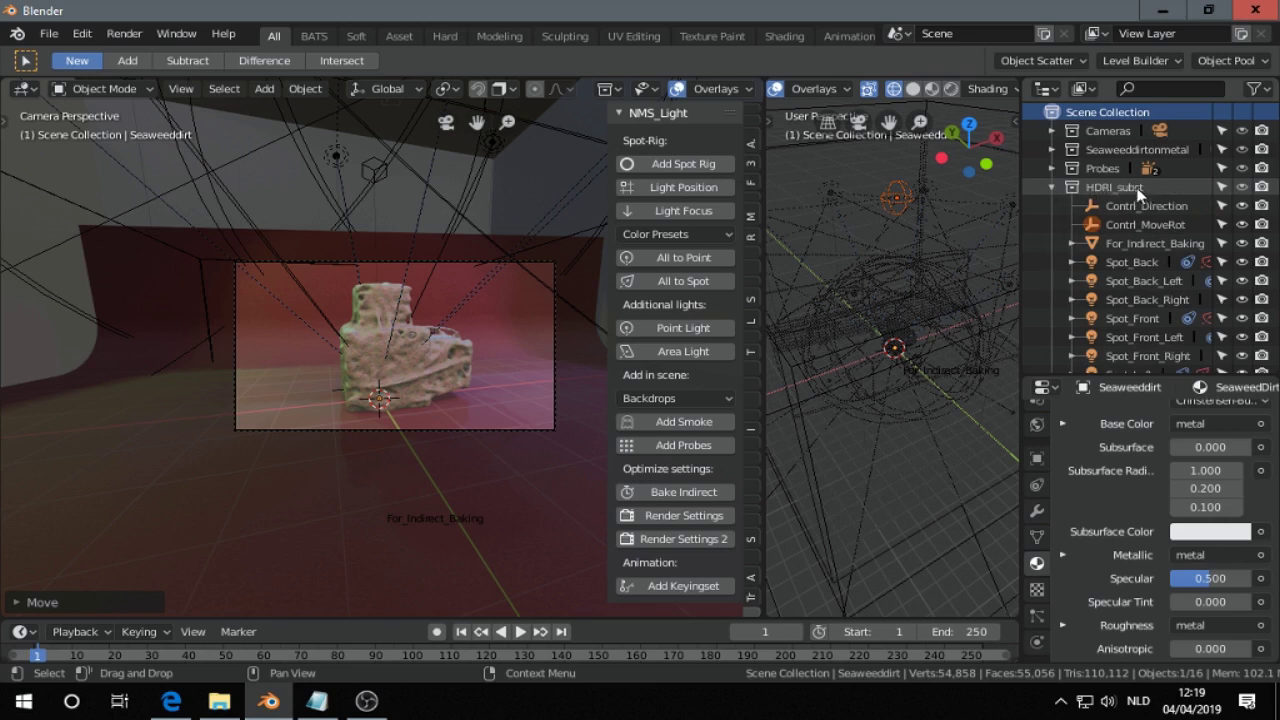
- Re-expand HDRI_subst in the Outliner to review its spot lights
scroll(1165, 250, "down", 2)
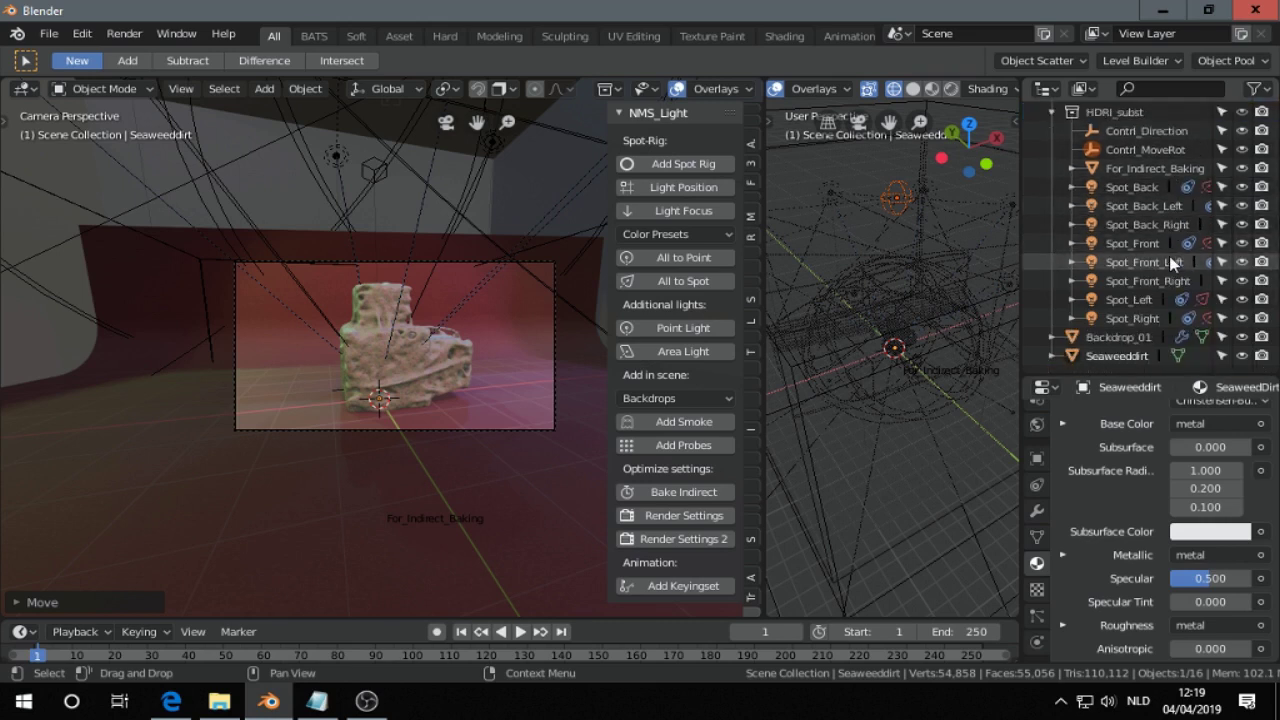
scroll(1170, 260, "up", 1)
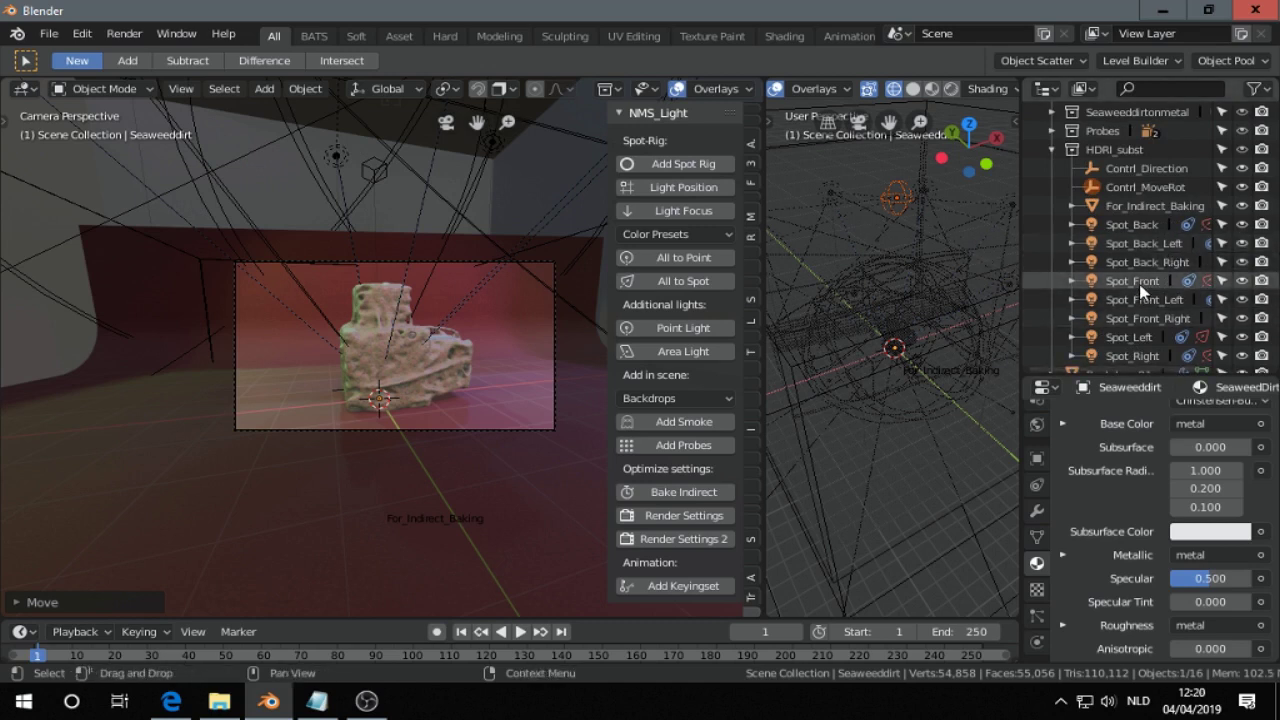
left_click(1051, 150)
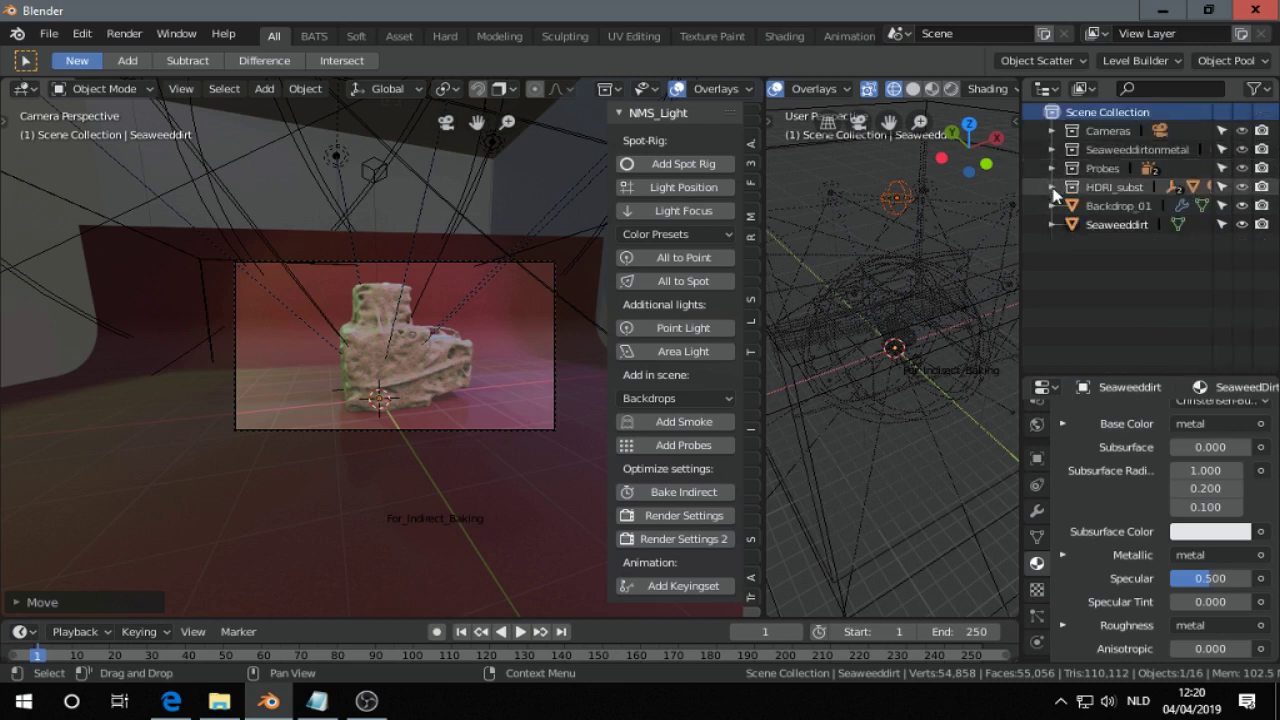
left_click(1051, 187)
scroll(1155, 298, "down", 2)
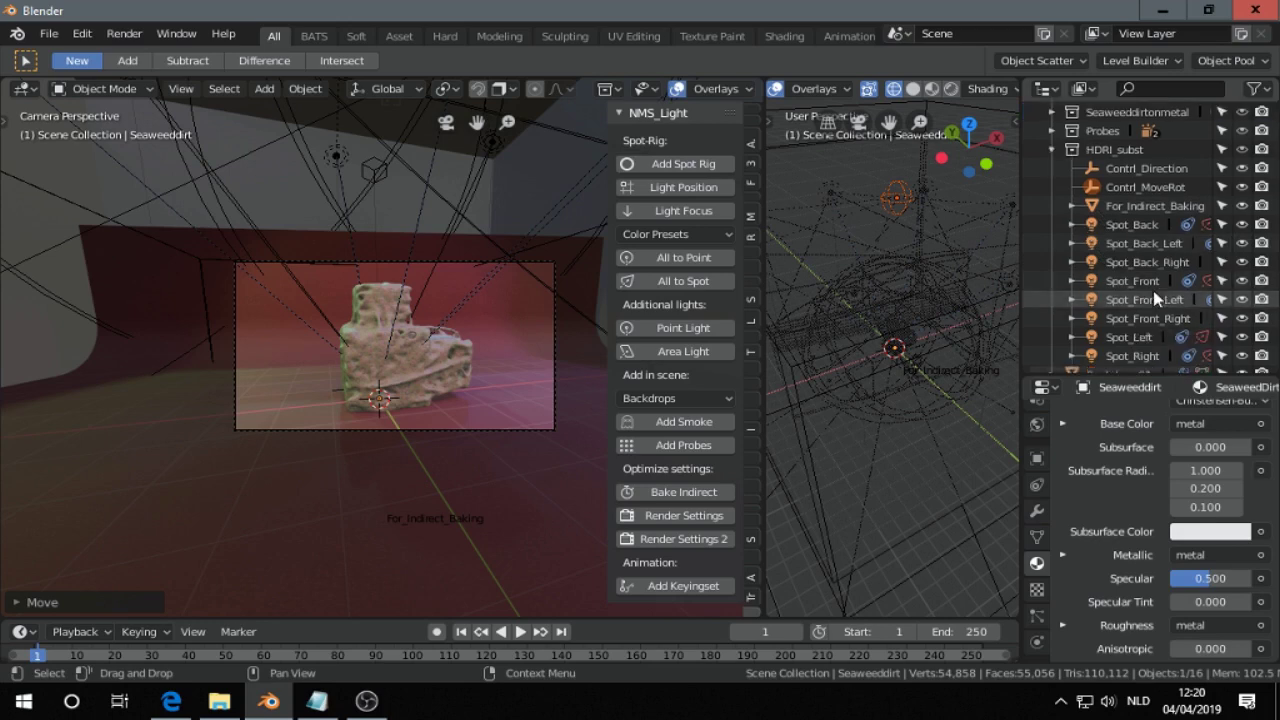
- Try another colour preset on the spot lights, then settle on Pink Sunrise
left_click(686, 236)
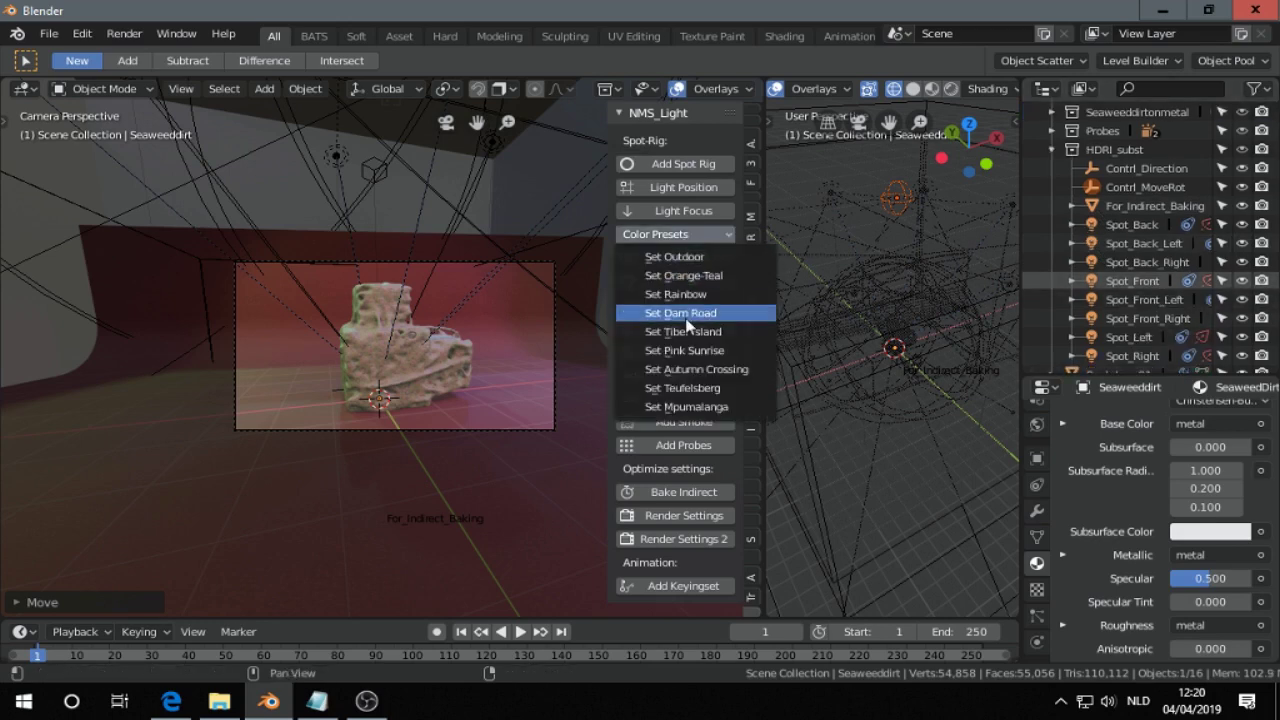
left_click(686, 388)
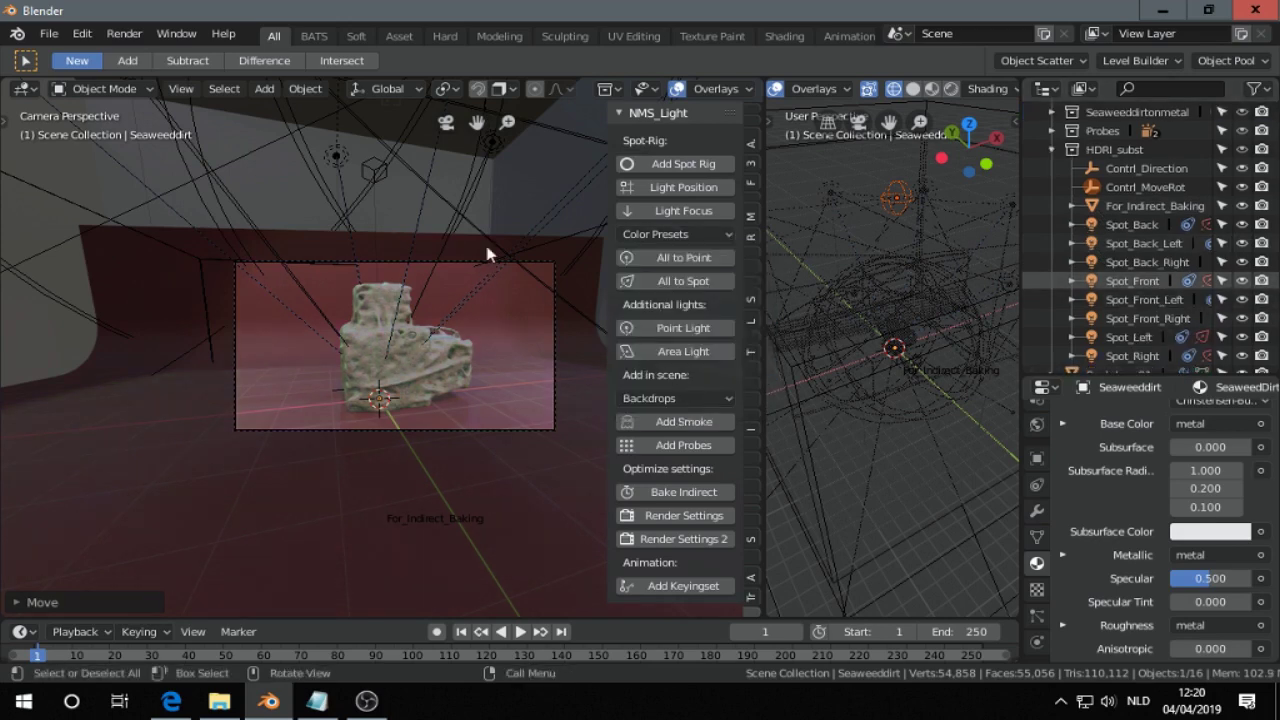
left_click(668, 236)
left_click(684, 350)
- Select Spot_Back and review its light settings: 50W spot, 0.2m radius, contact shadows on
left_click(1037, 641)
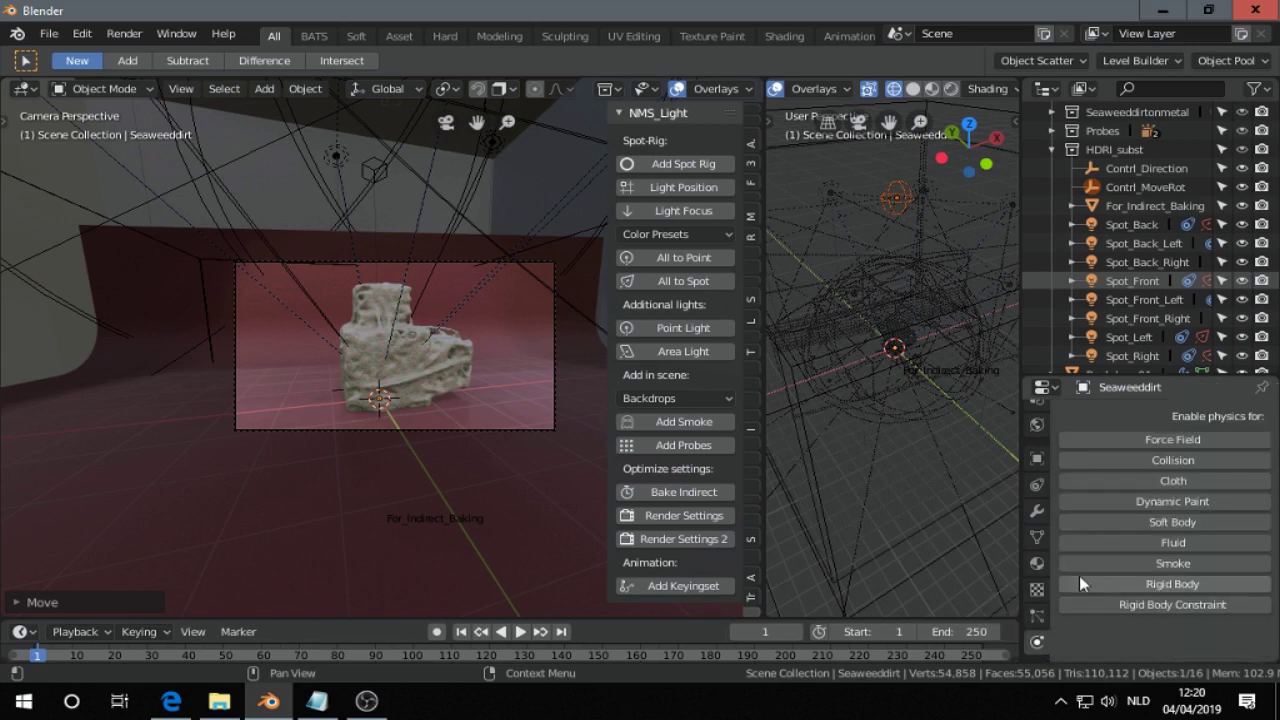
left_click(1132, 228)
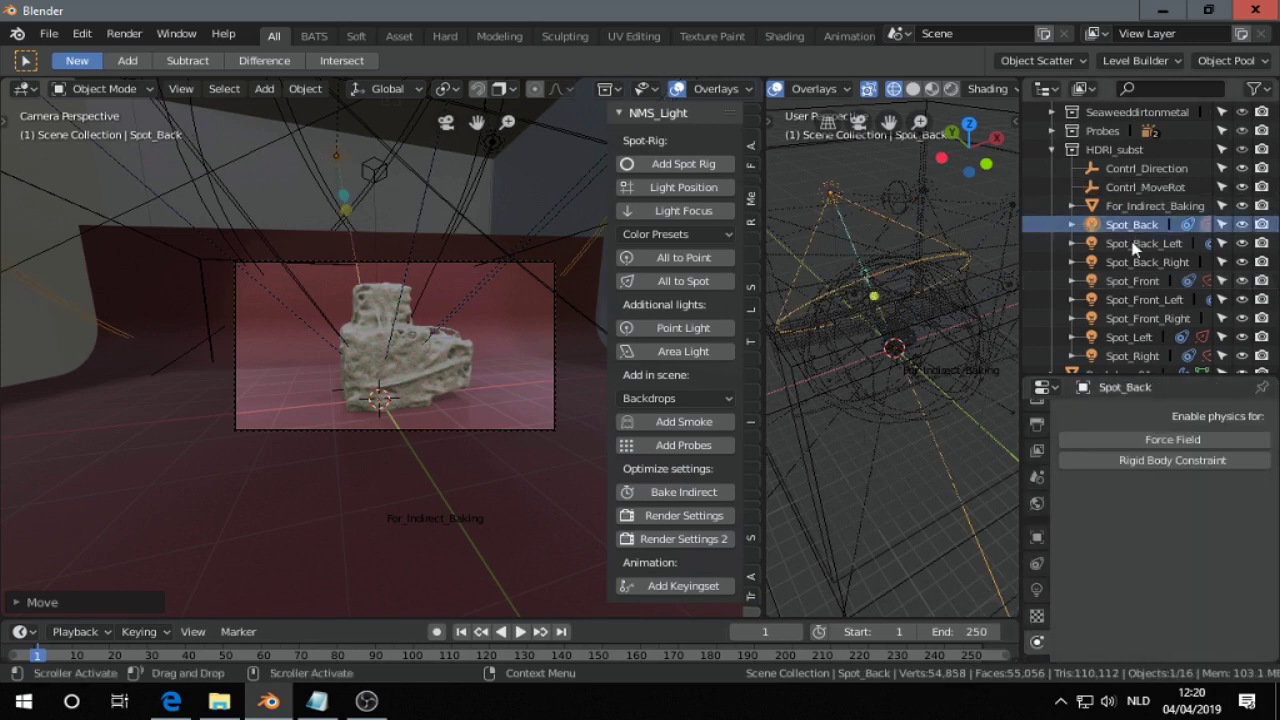
left_click(1037, 590)
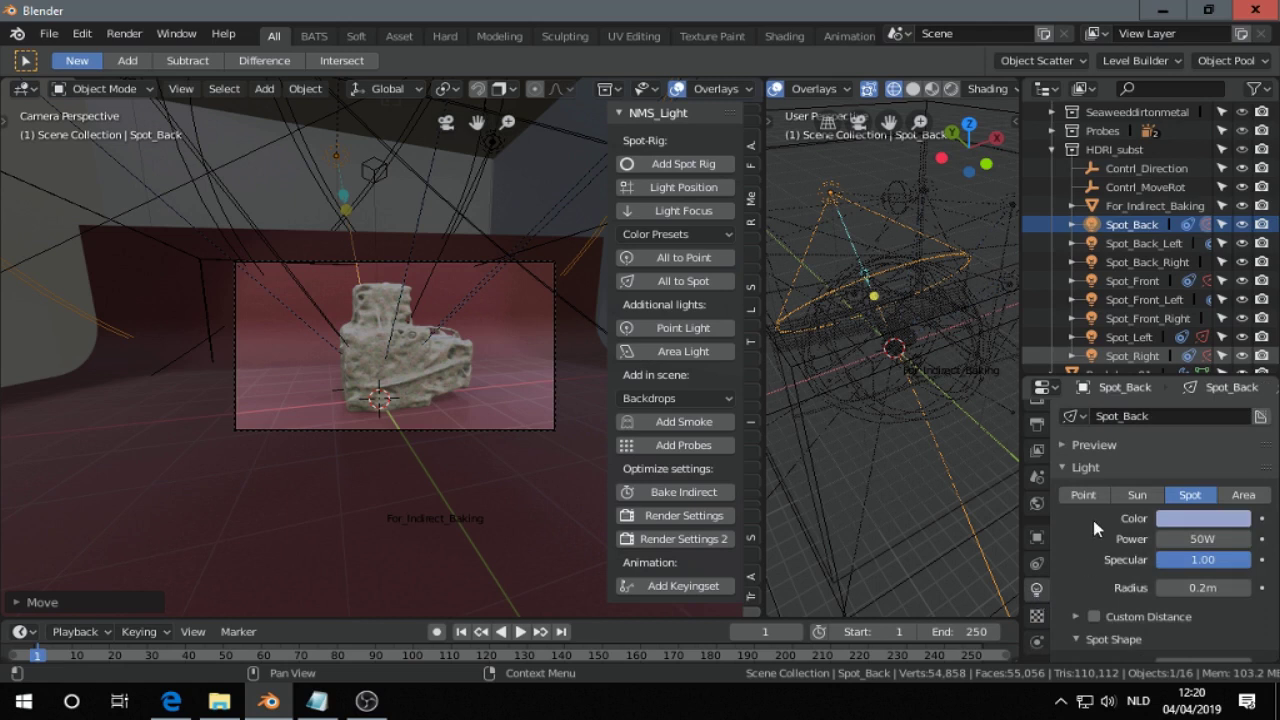
scroll(1092, 515, "down", 5)
scroll(1092, 490, "down", 3)
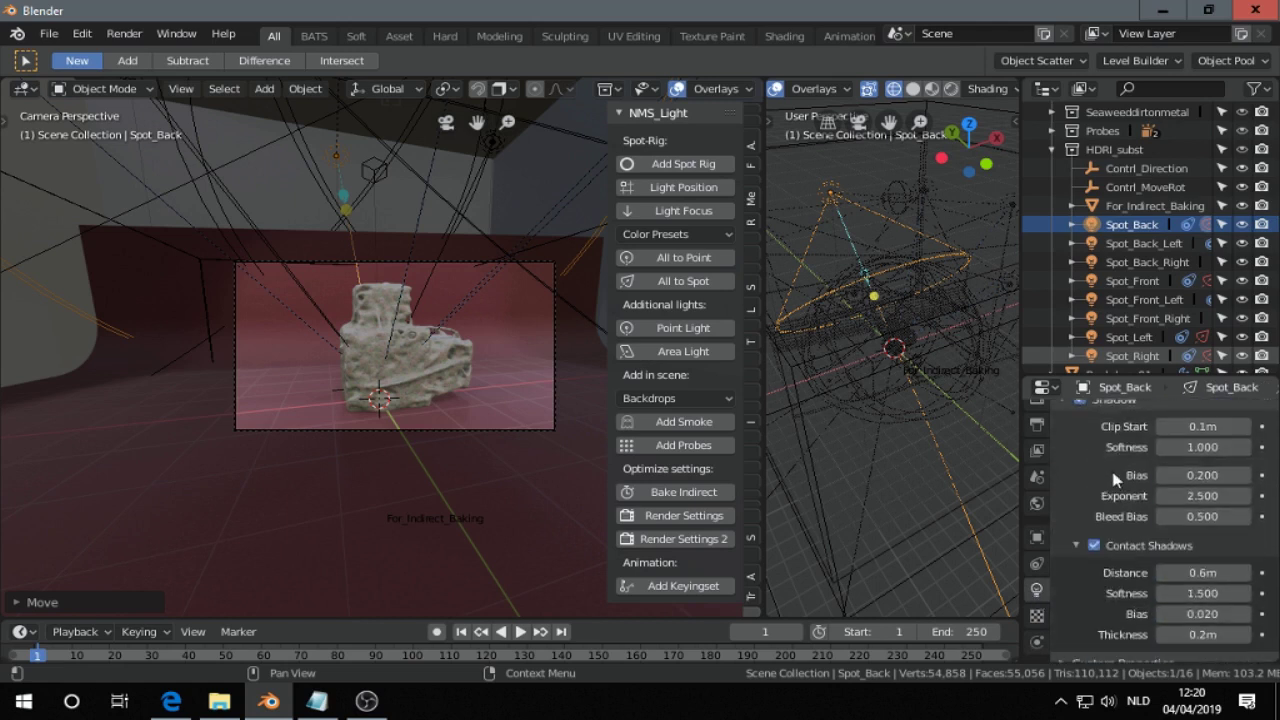
scroll(1156, 460, "up", 1)
scroll(1135, 588, "down", 1)
scroll(1200, 615, "down", 1)
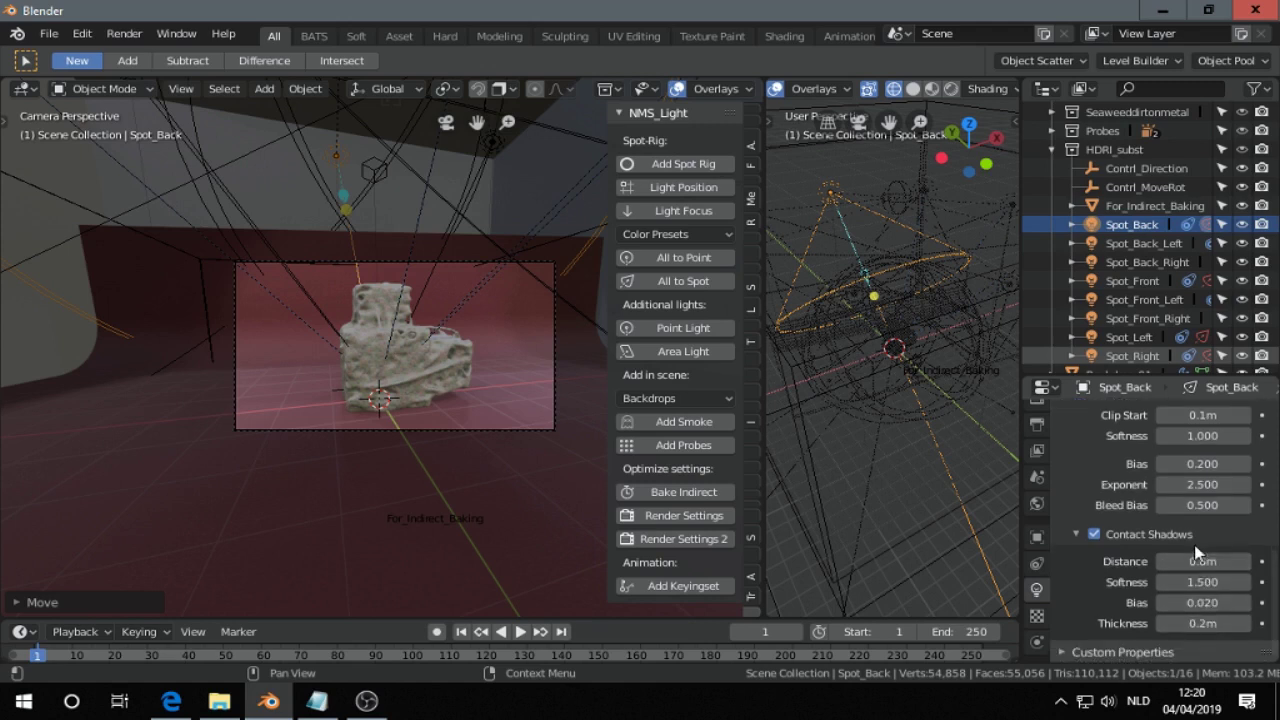
scroll(1184, 523, "up", 5)
scroll(1180, 500, "up", 3)
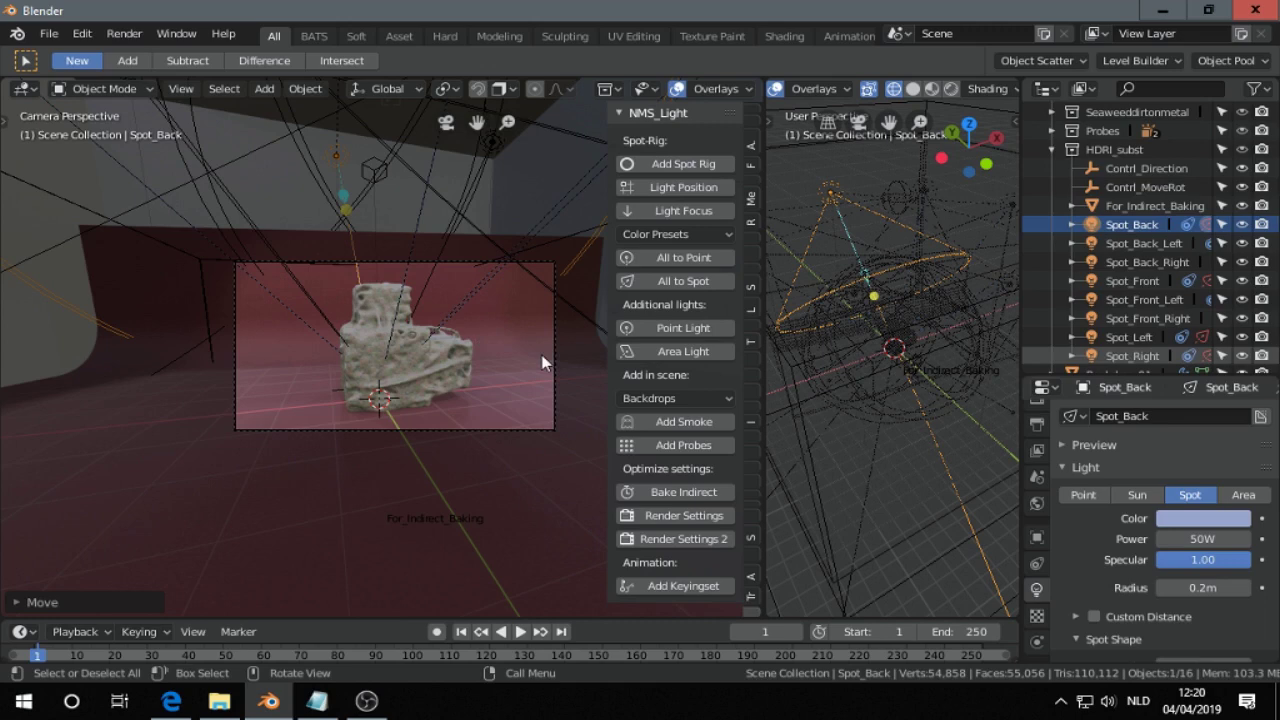
- Apply the Teufelsberg colour preset to the rig lights
middle_click_drag(829, 277, 920, 292)
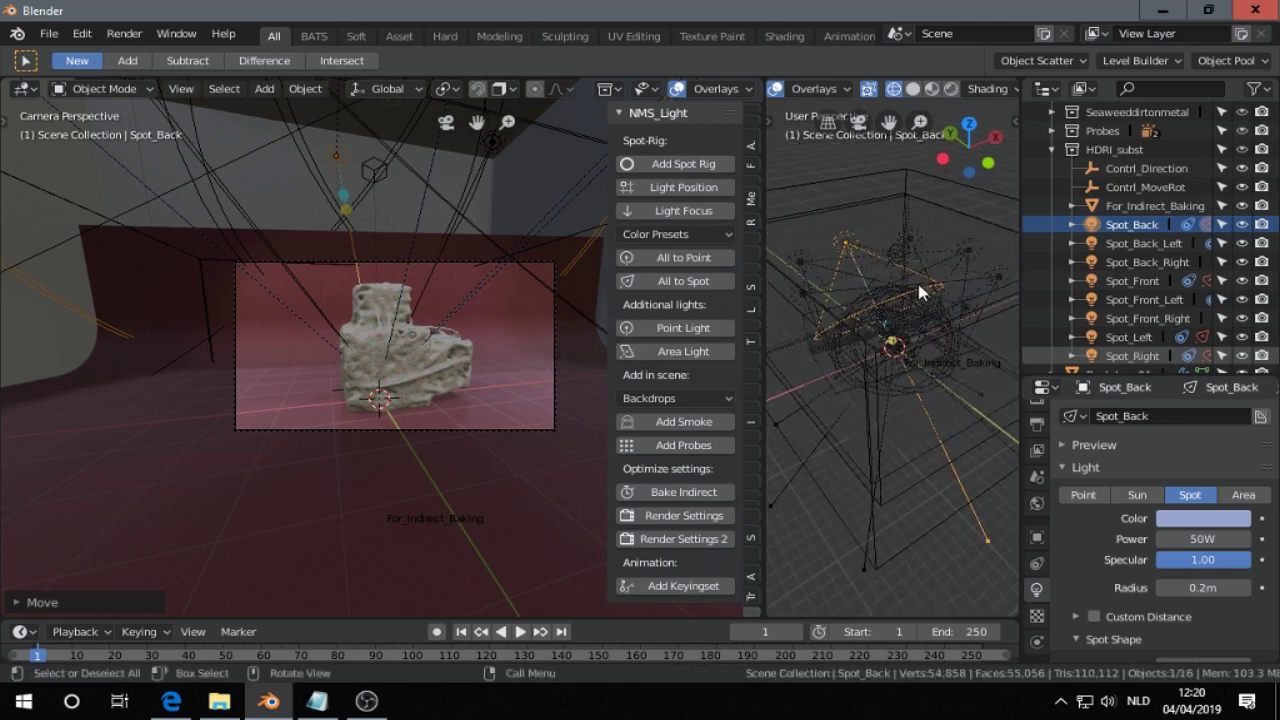
left_click(632, 236)
left_click(697, 395)
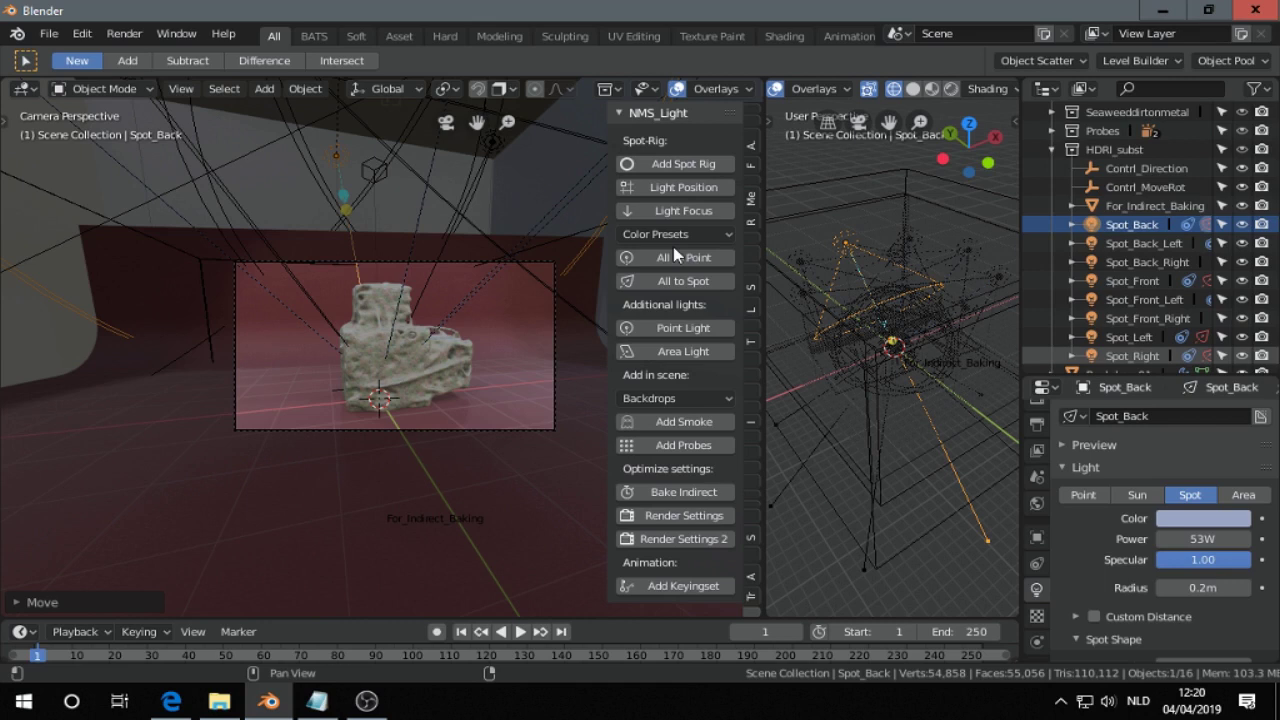
- Collapse the HDRI_subst and Probes collections, then convert all rig spot lights to point lights
left_click(1050, 149)
left_click(1050, 168)
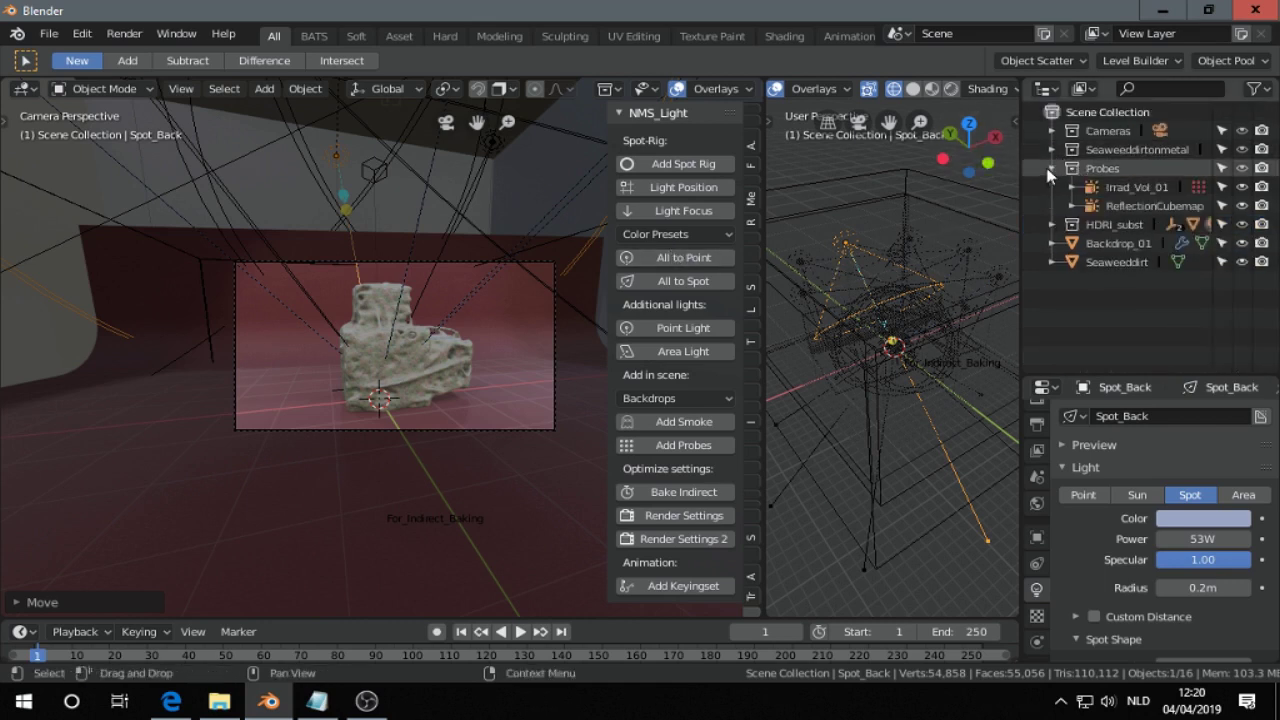
left_click(1050, 168)
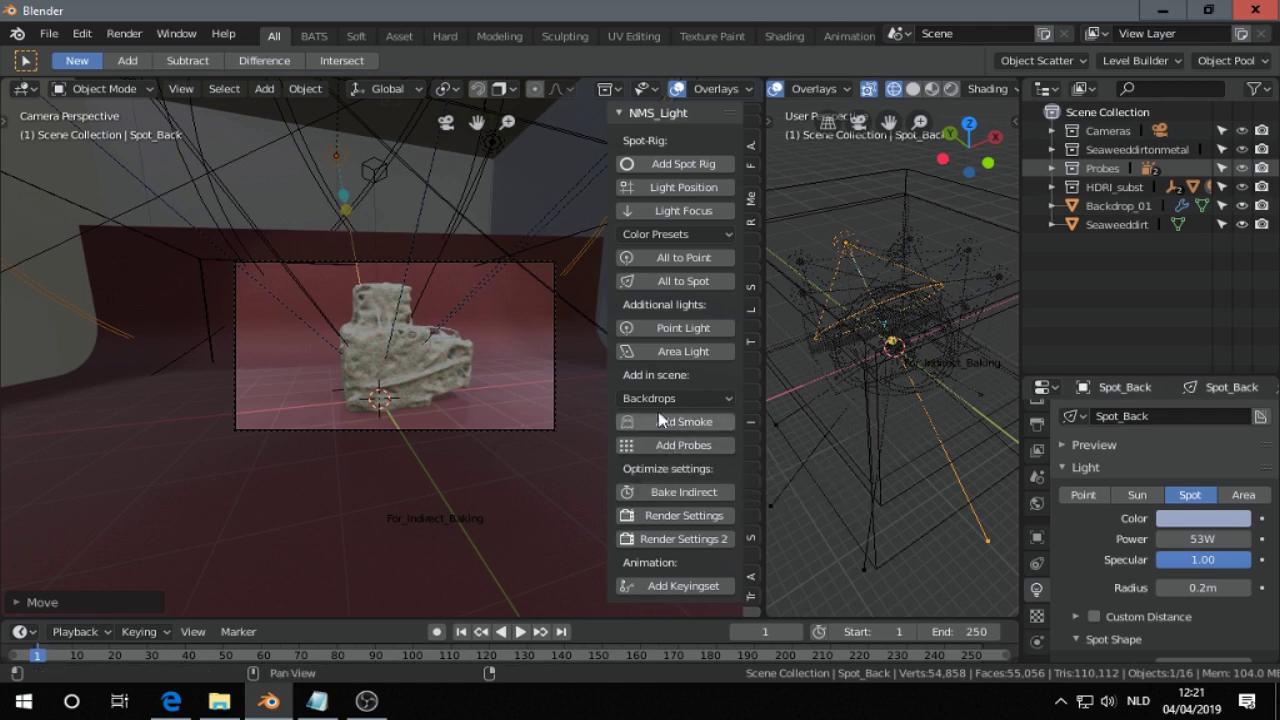
left_click(685, 259)
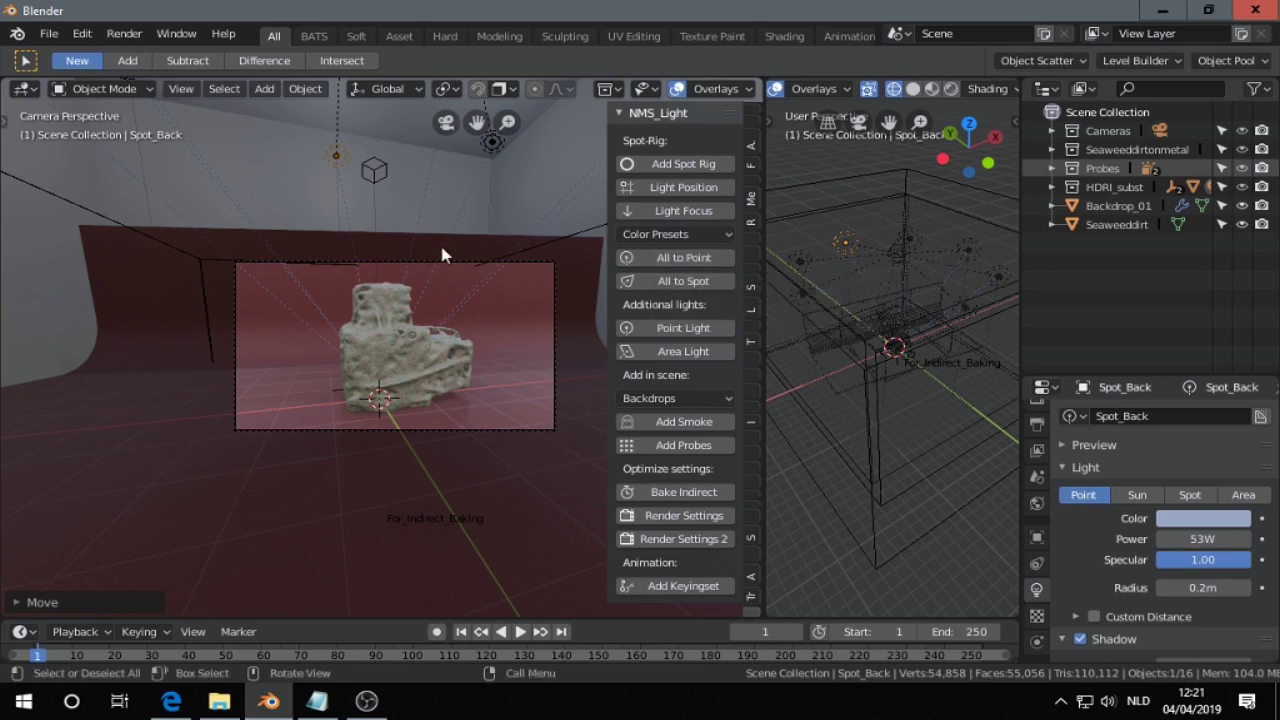
- Select the For_Indirect_Baking cube and frame it in the viewport
middle_click_drag(460, 215, 199, 157)
scroll(349, 290, "up", 5)
scroll(345, 285, "down", 5)
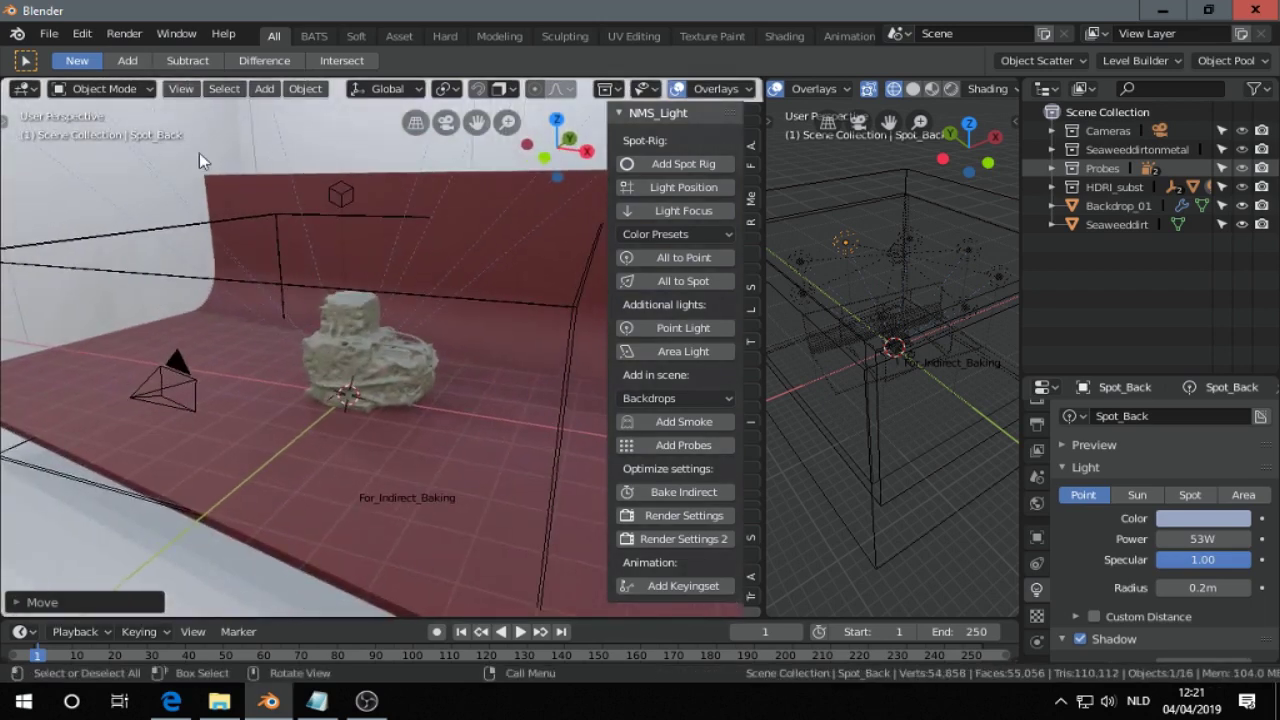
key("ctrl+z")
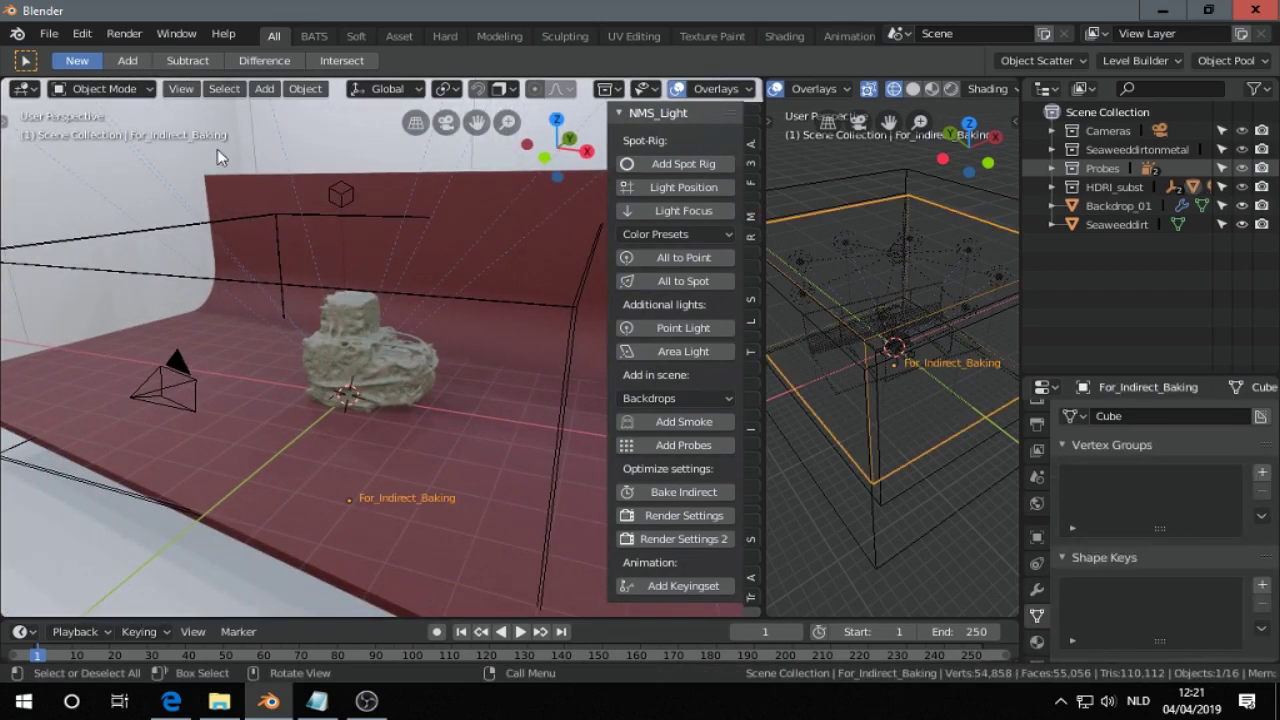
key("KP_Decimal")
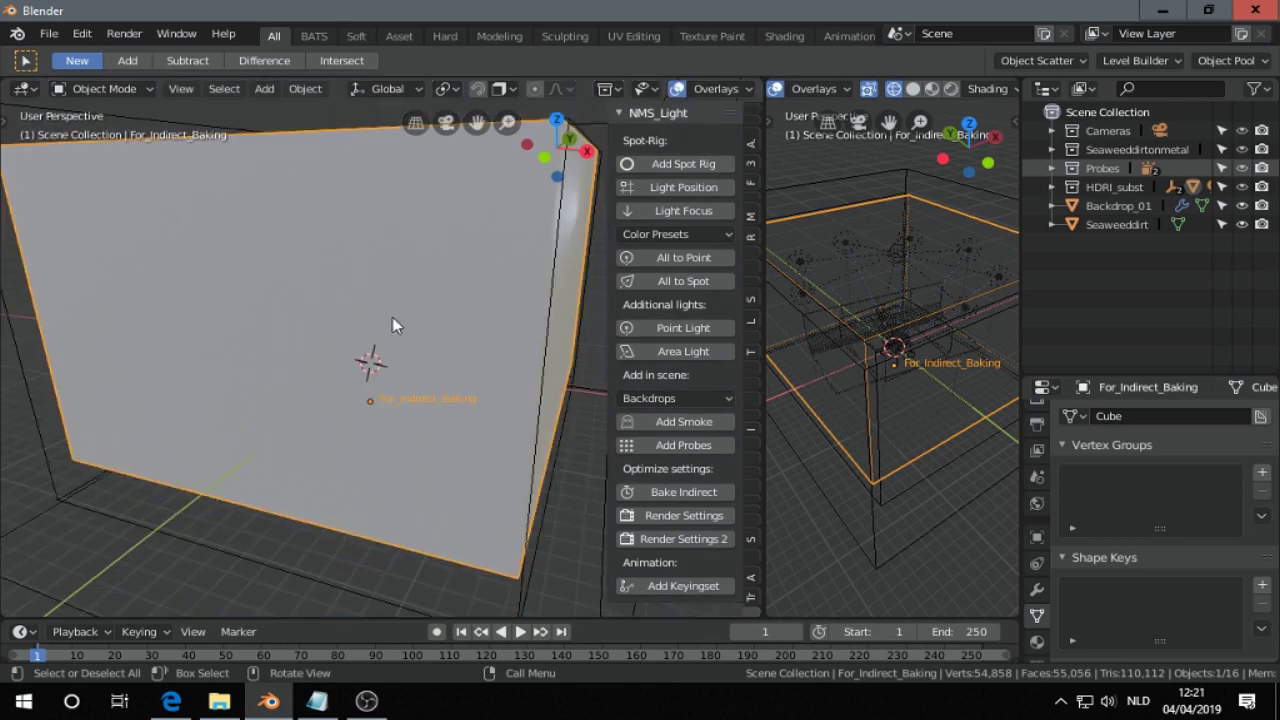
middle_click_drag(393, 318, 367, 343)
scroll(367, 343, "down", 5)
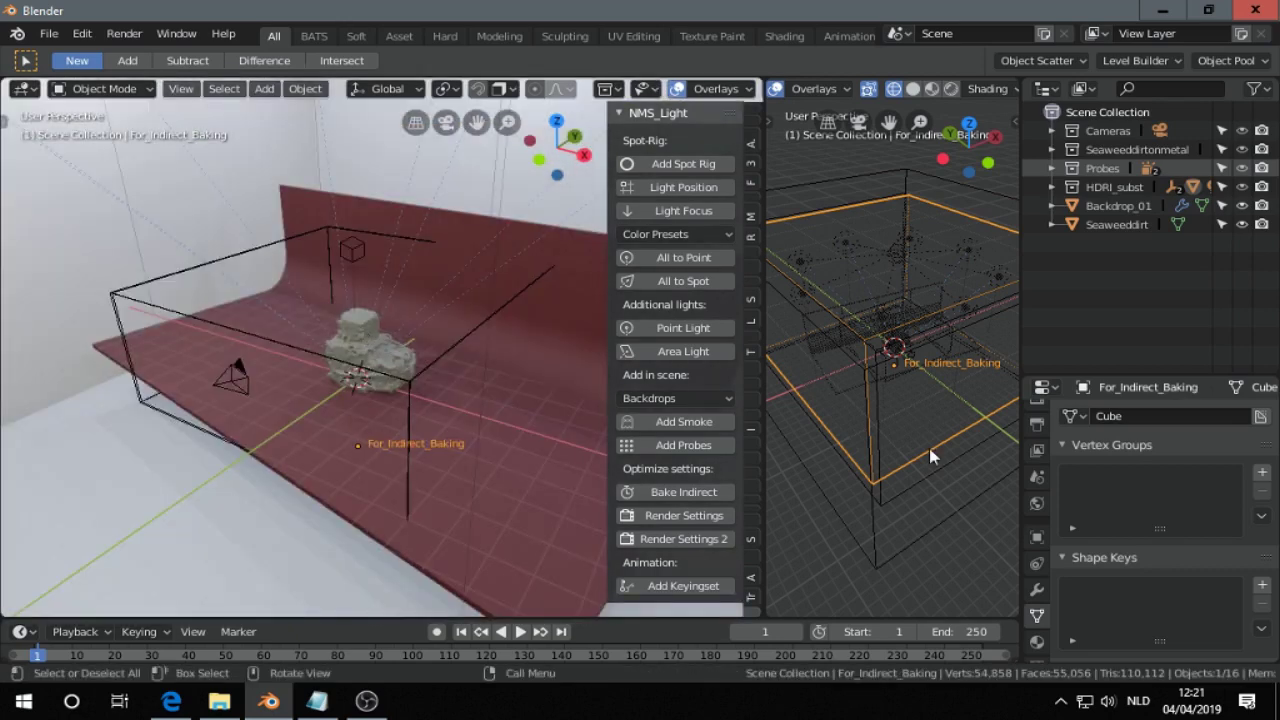
scroll(776, 98, "up", 2)
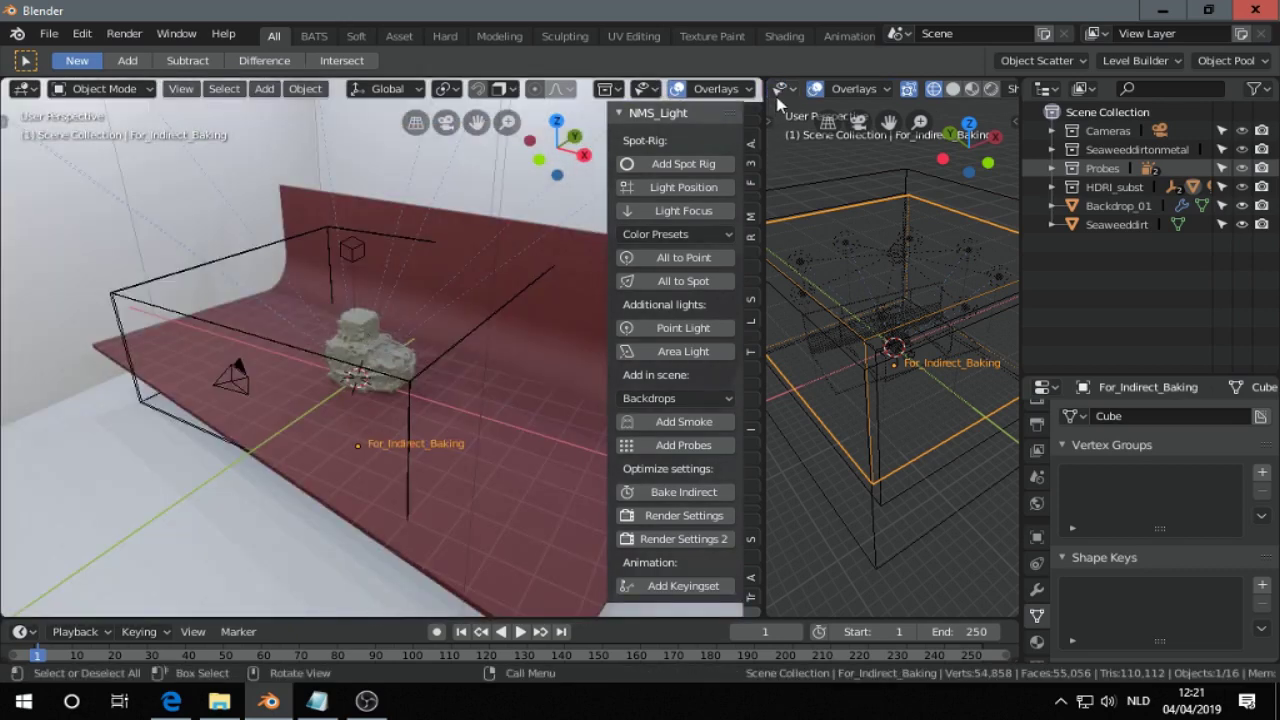
- Set the cube's material base colour to a muted dark red (HSV 0.007, 0.307, 0.440)
left_click(1037, 641)
scroll(1135, 443, "up", 1)
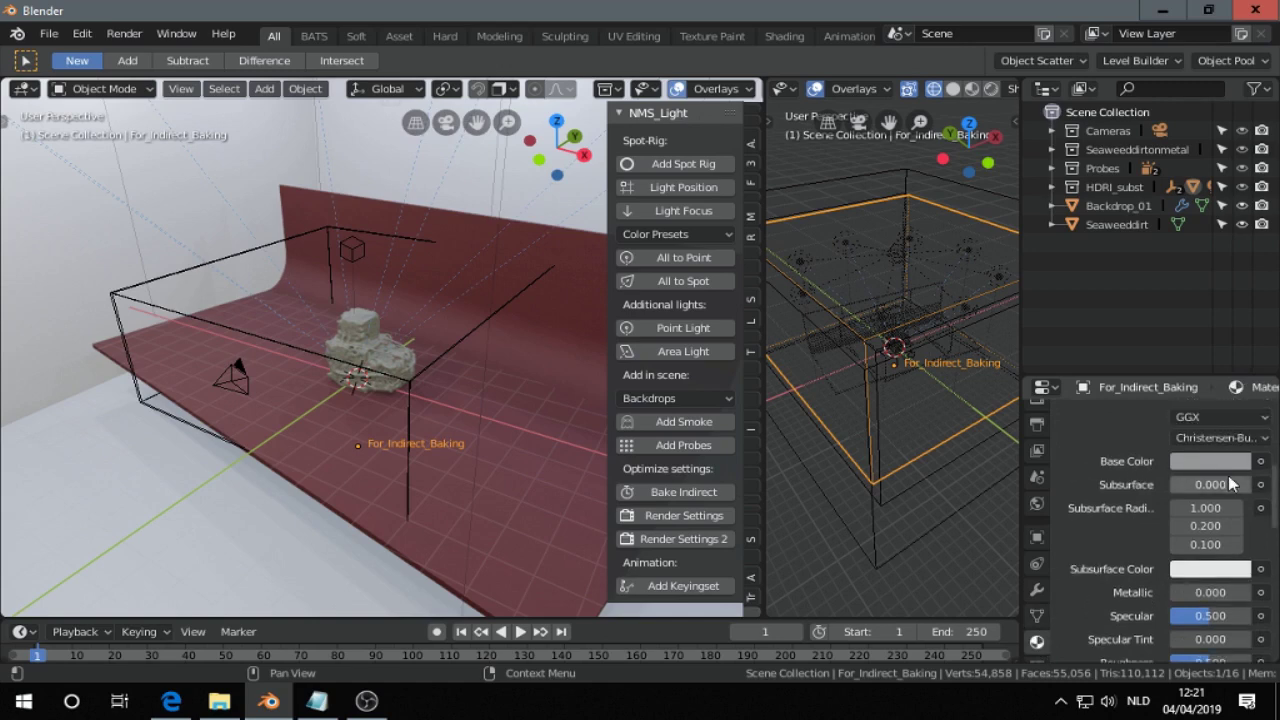
left_click(1210, 461)
left_click(1145, 282)
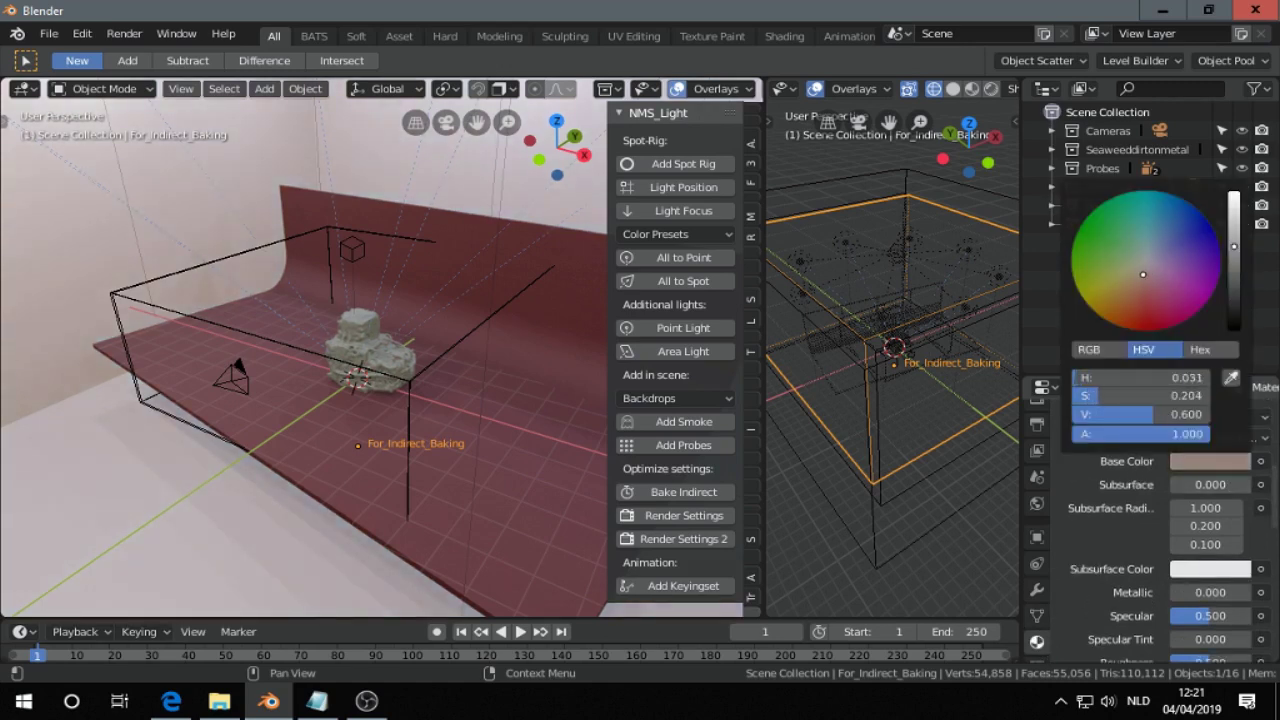
left_click_drag(1234, 246, 1234, 269)
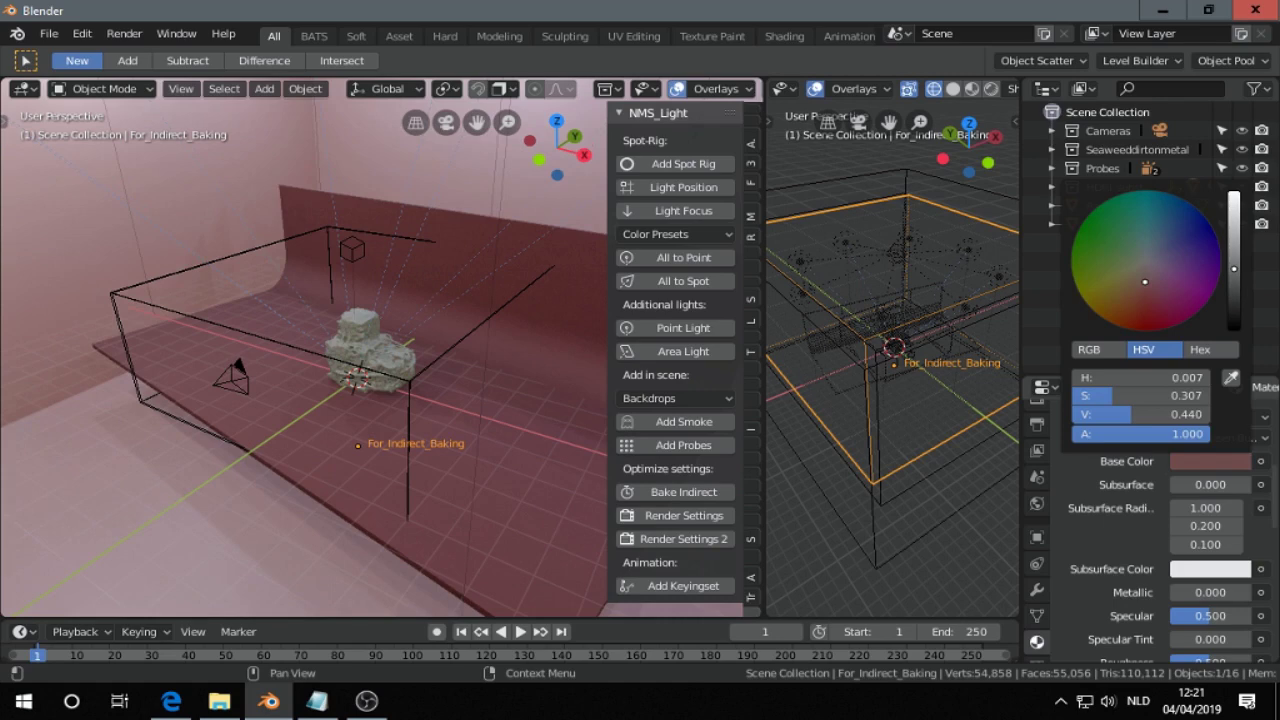
- Connect an Image Texture node to the cube's Base Color input
left_click(1261, 461)
mouse_move(882, 10)
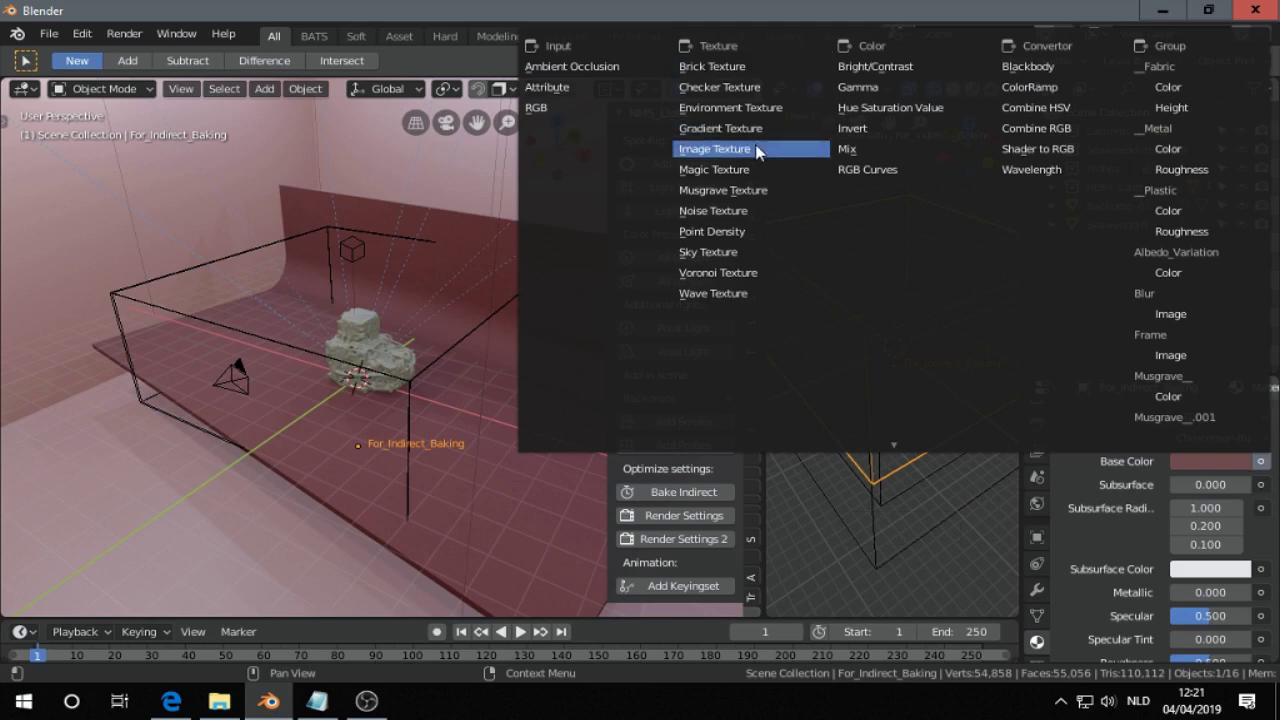
left_click(748, 150)
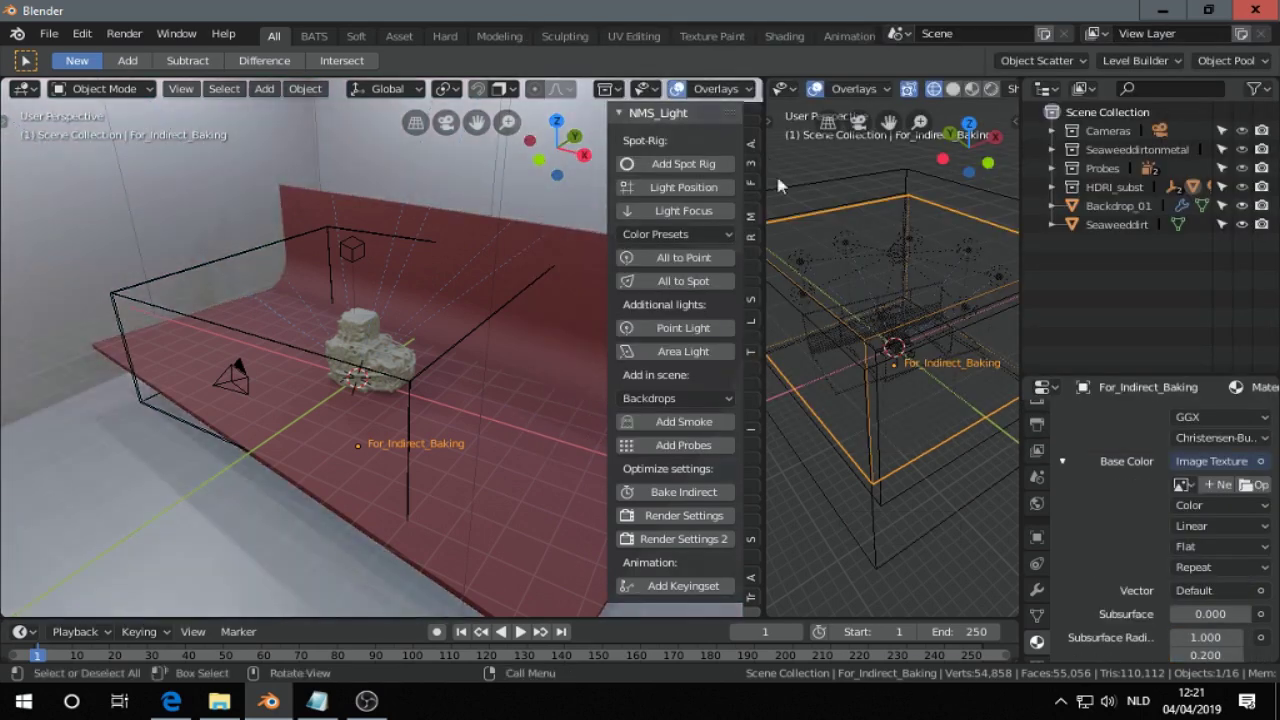
- Browse to D:\NormalShader_4Sale and choose color-chart1.jpg, shown as thumbnails
left_click(1254, 484)
scroll(80, 284, "down", 2)
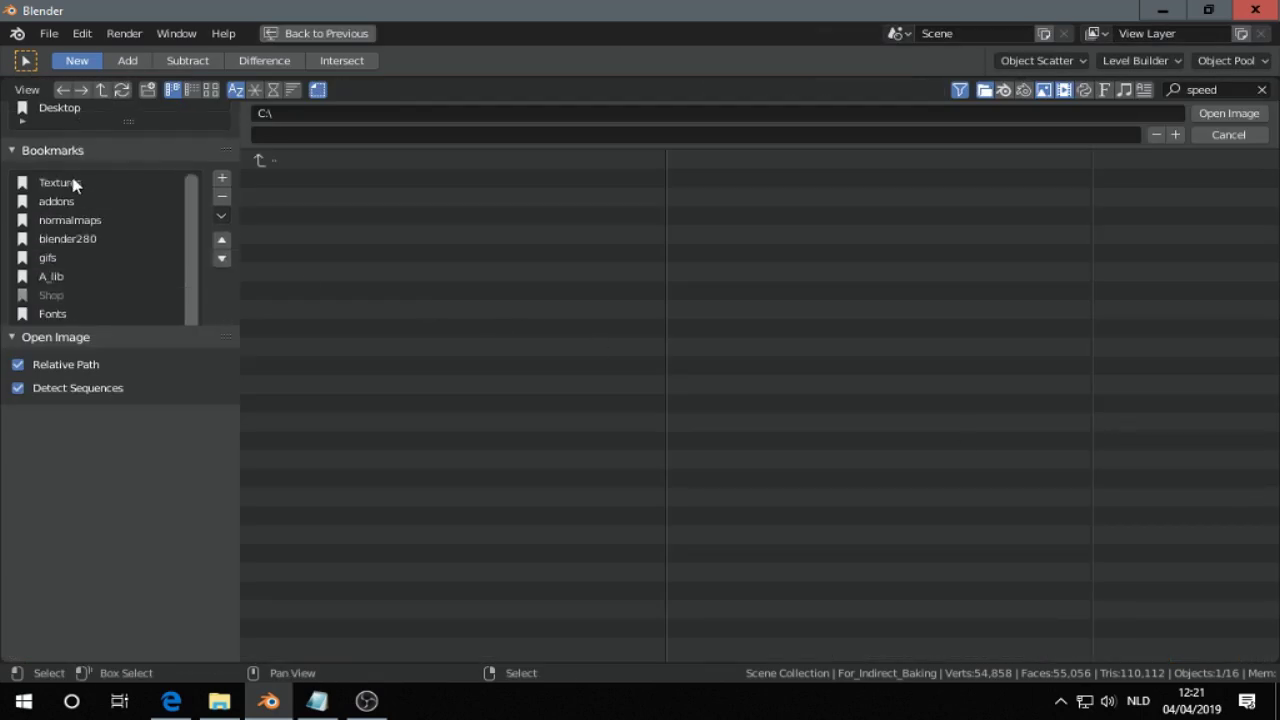
scroll(90, 131, "up", 4)
left_click(70, 162)
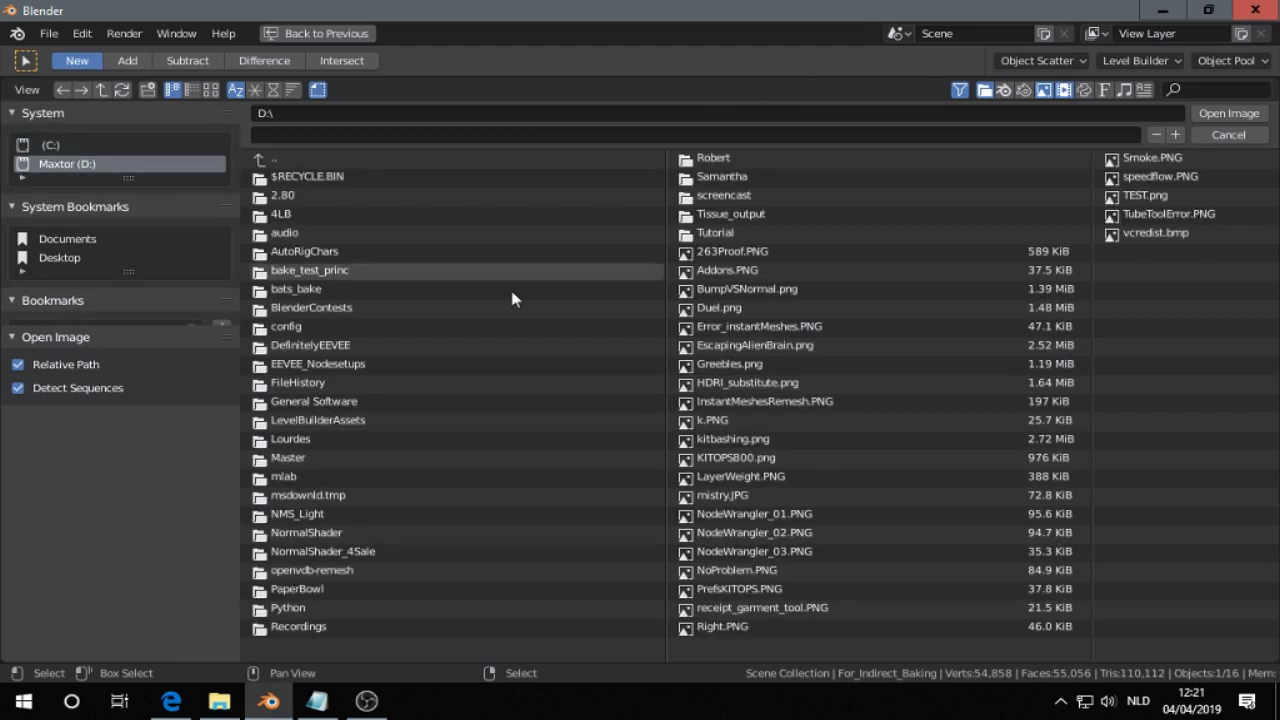
left_click(328, 551)
left_click(305, 422)
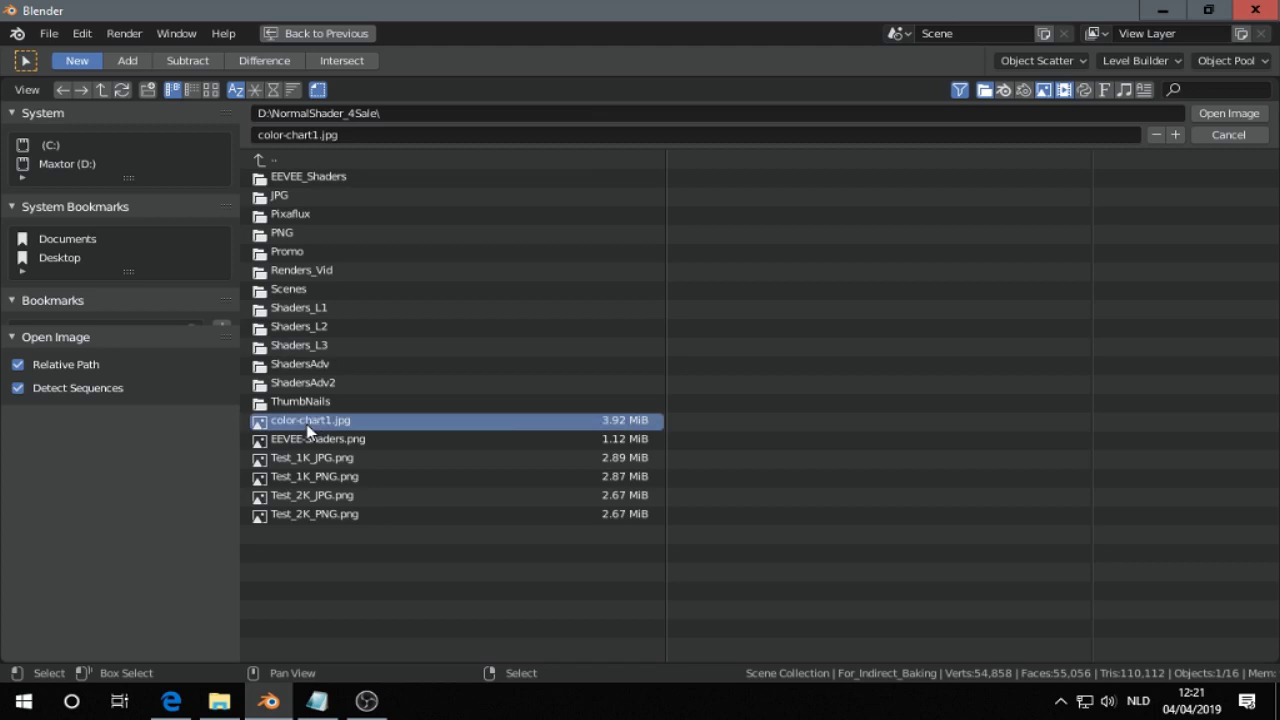
left_click(210, 89)
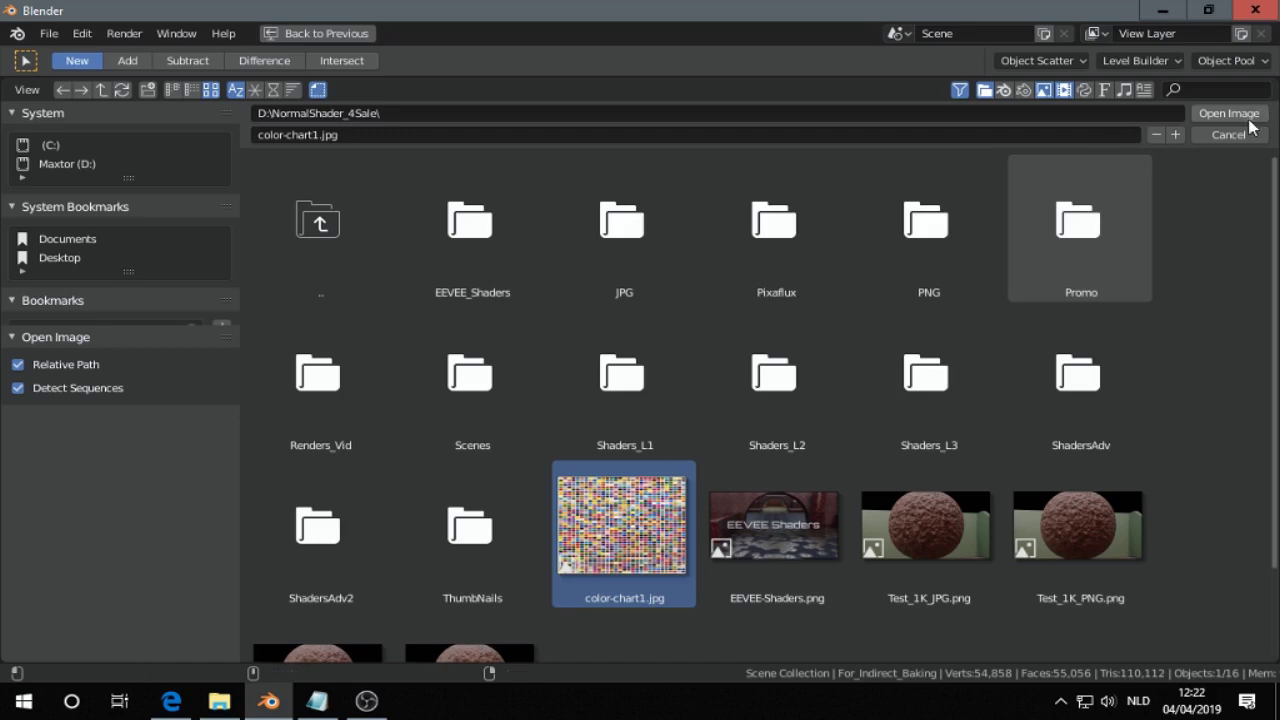
- Load color-chart1.jpg as the cube's base colour image and bake the indirect lighting
key("Return")
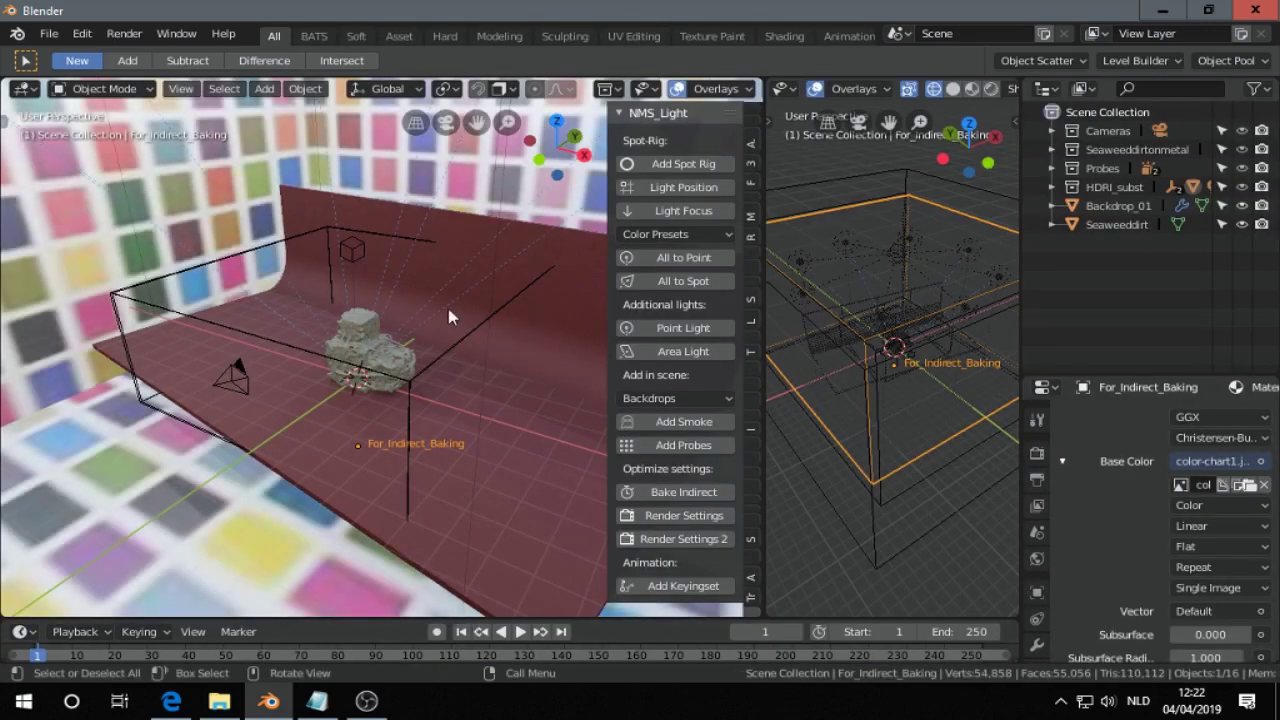
middle_click_drag(484, 291, 491, 334)
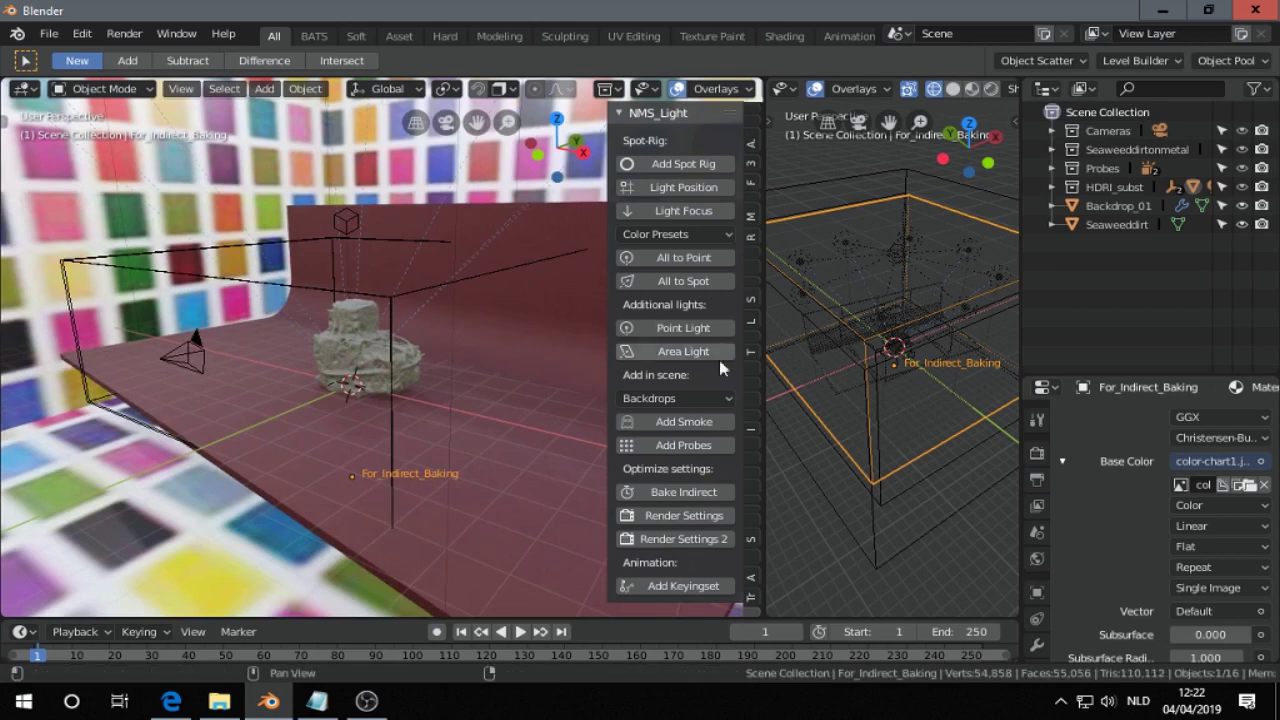
left_click(676, 492)
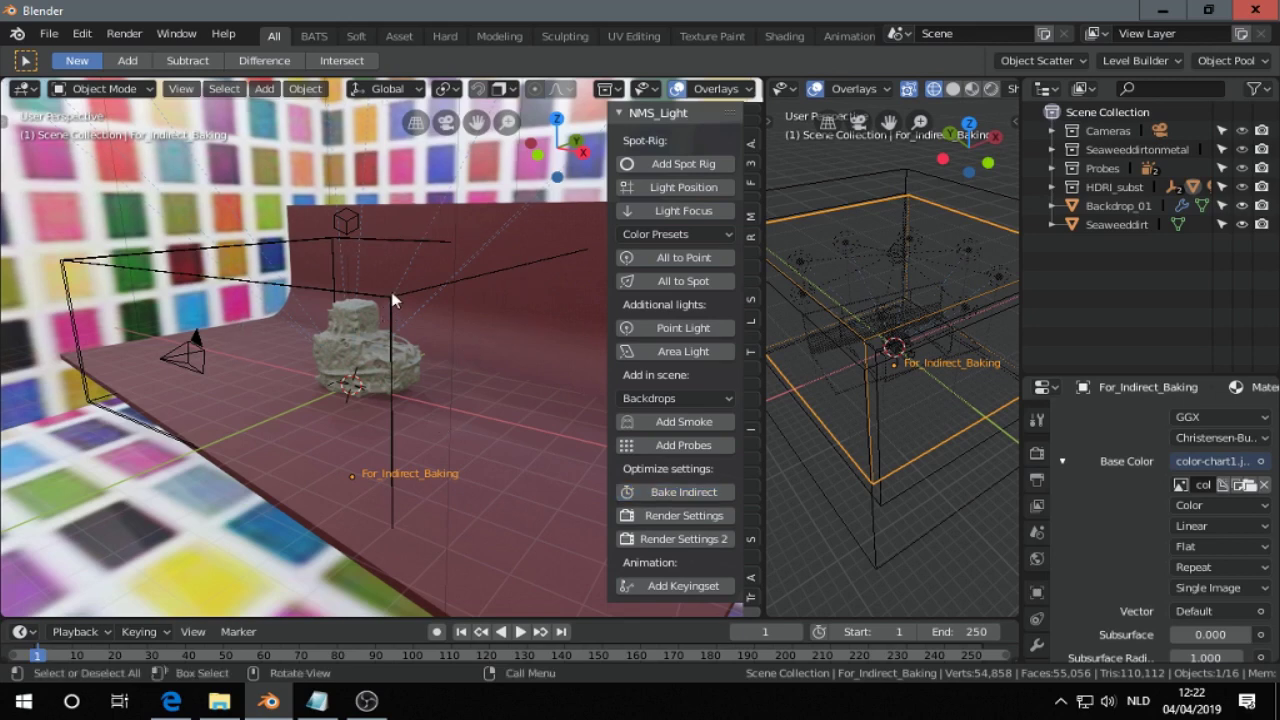
- Expand the Probes collection and convert all rig lights back to spot lights
left_click(1052, 168)
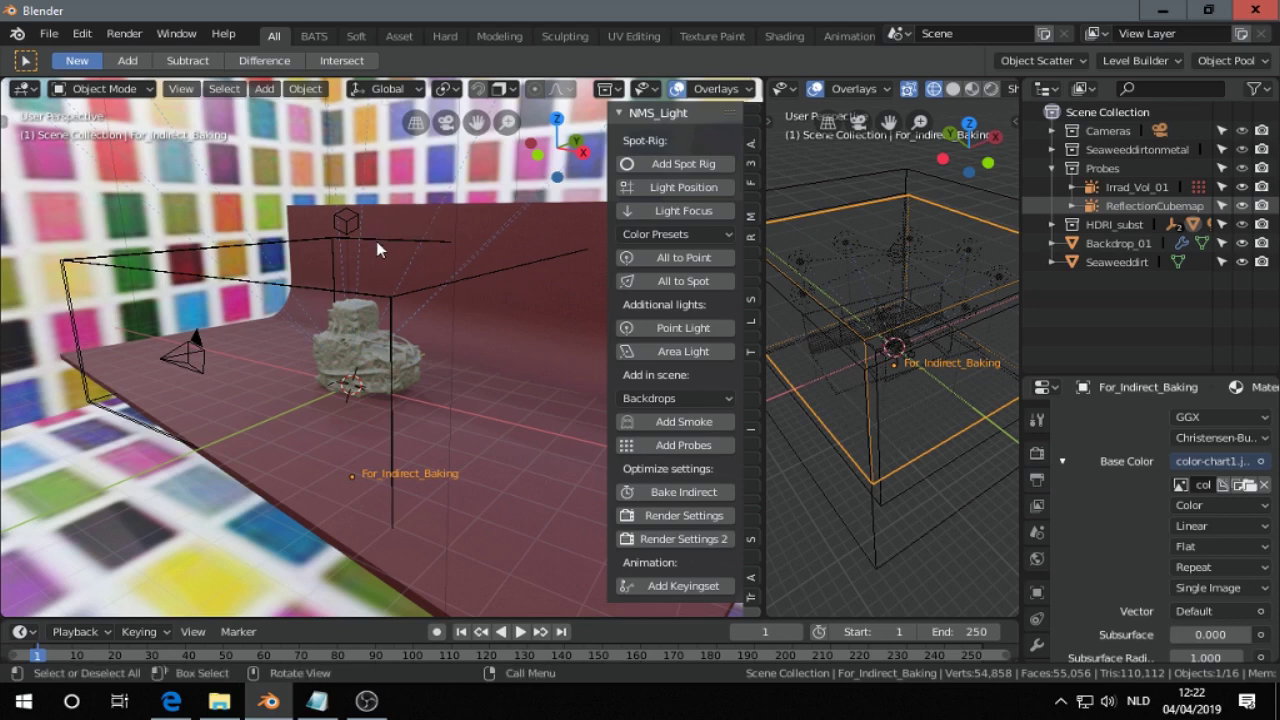
scroll(374, 249, "up", 2)
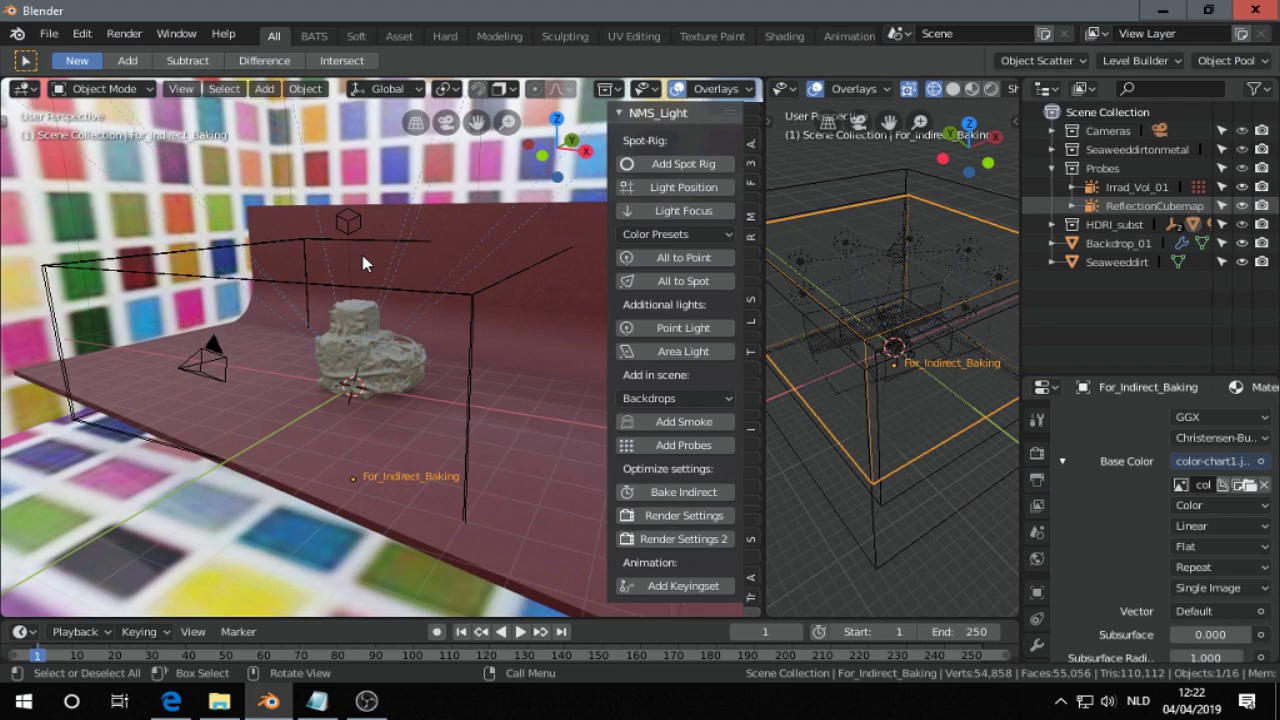
scroll(360, 255, "up", 2)
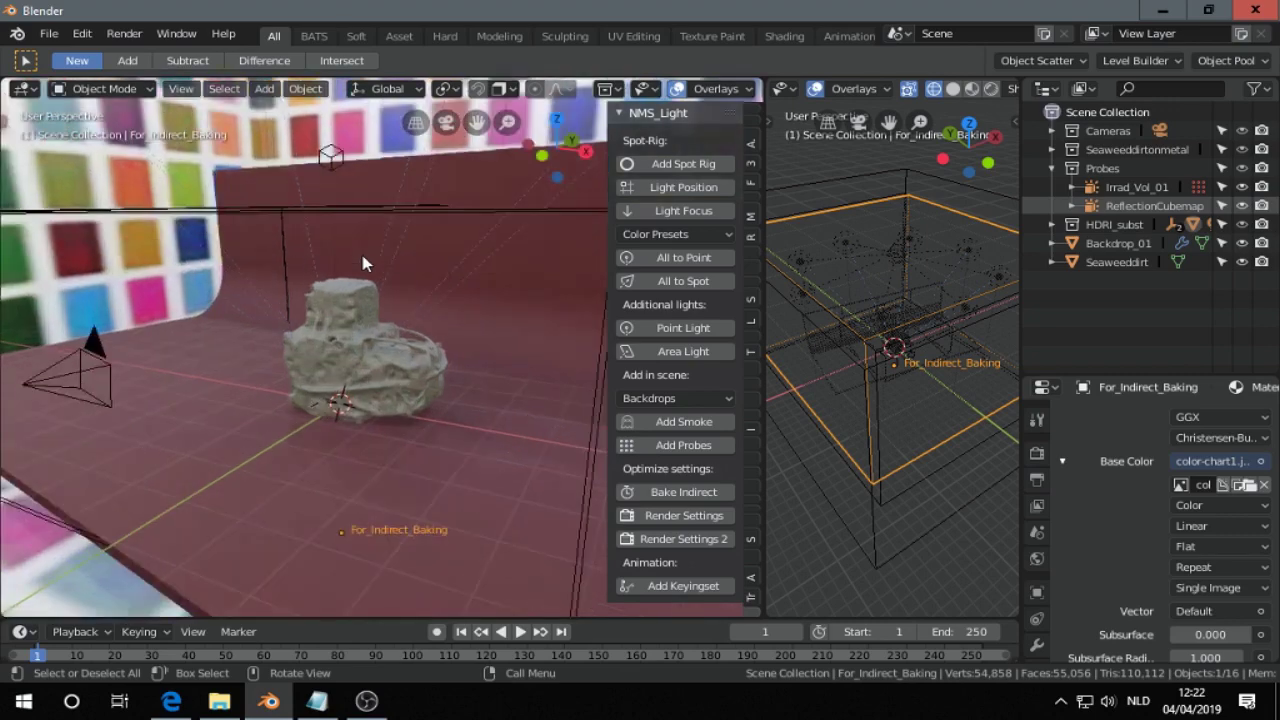
left_click(698, 284)
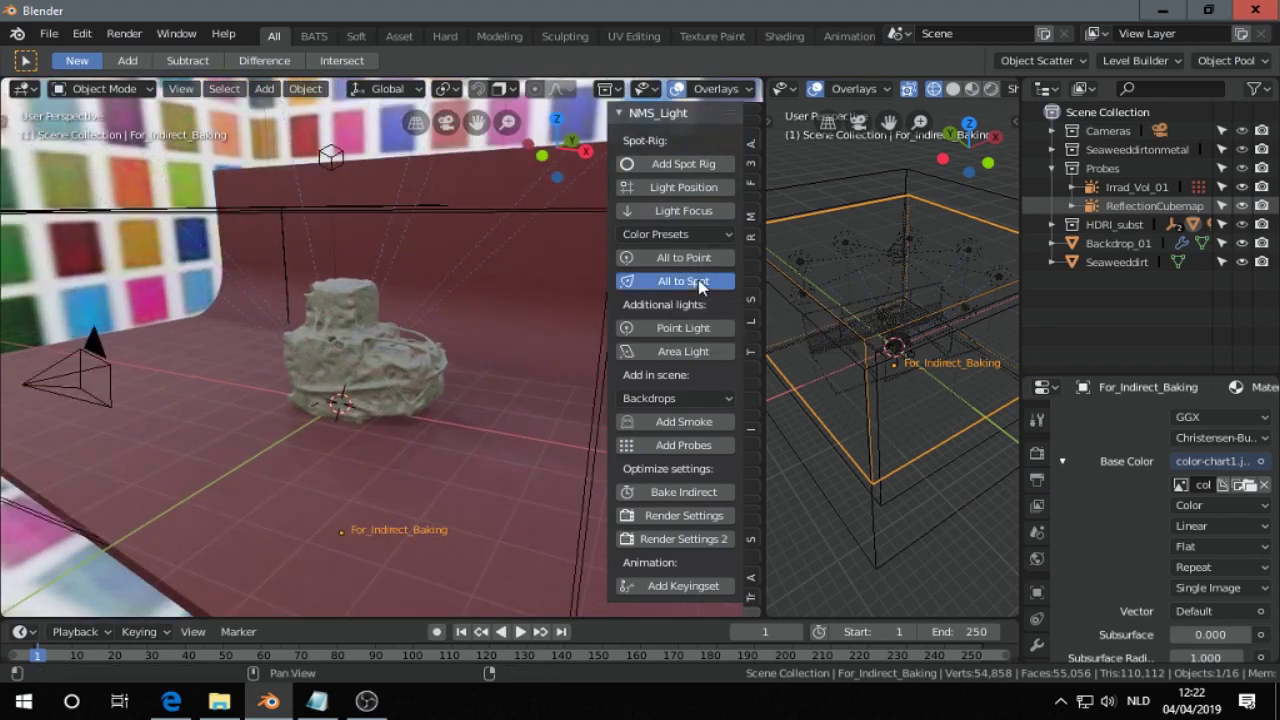
- Delete the colour-chart cube from the scene
scroll(440, 288, "down", 3)
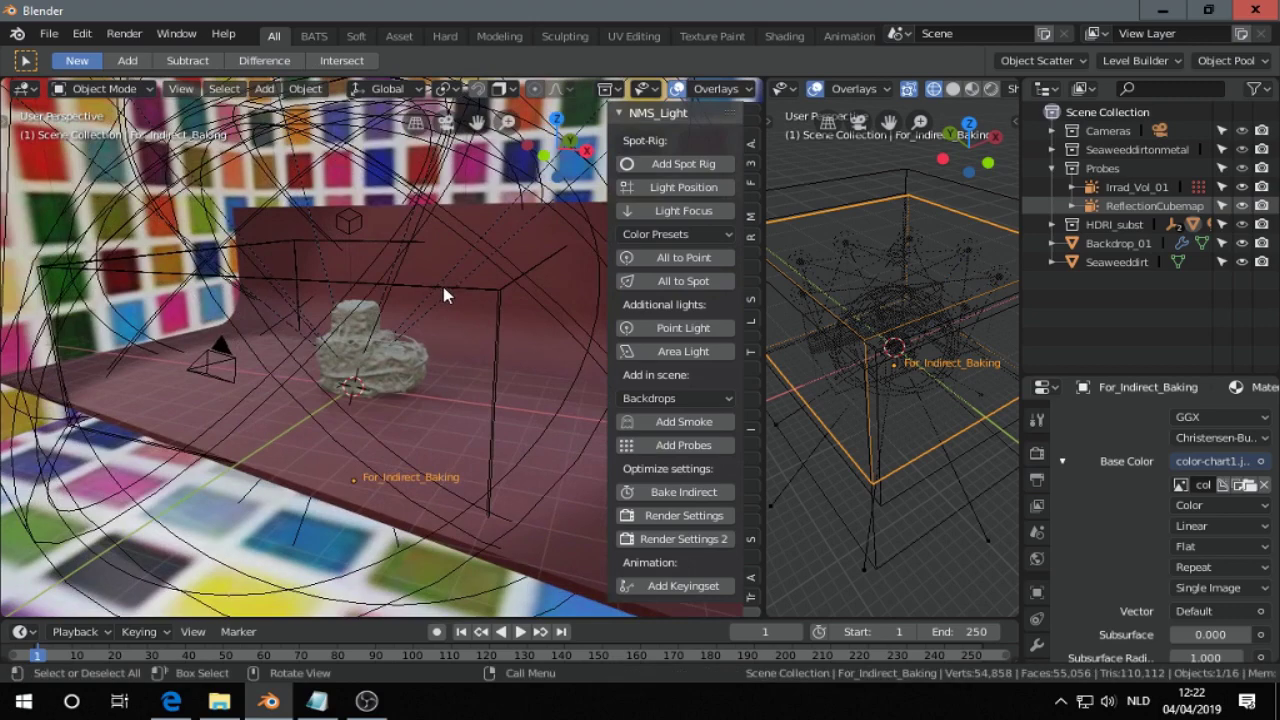
scroll(435, 279, "down", 6)
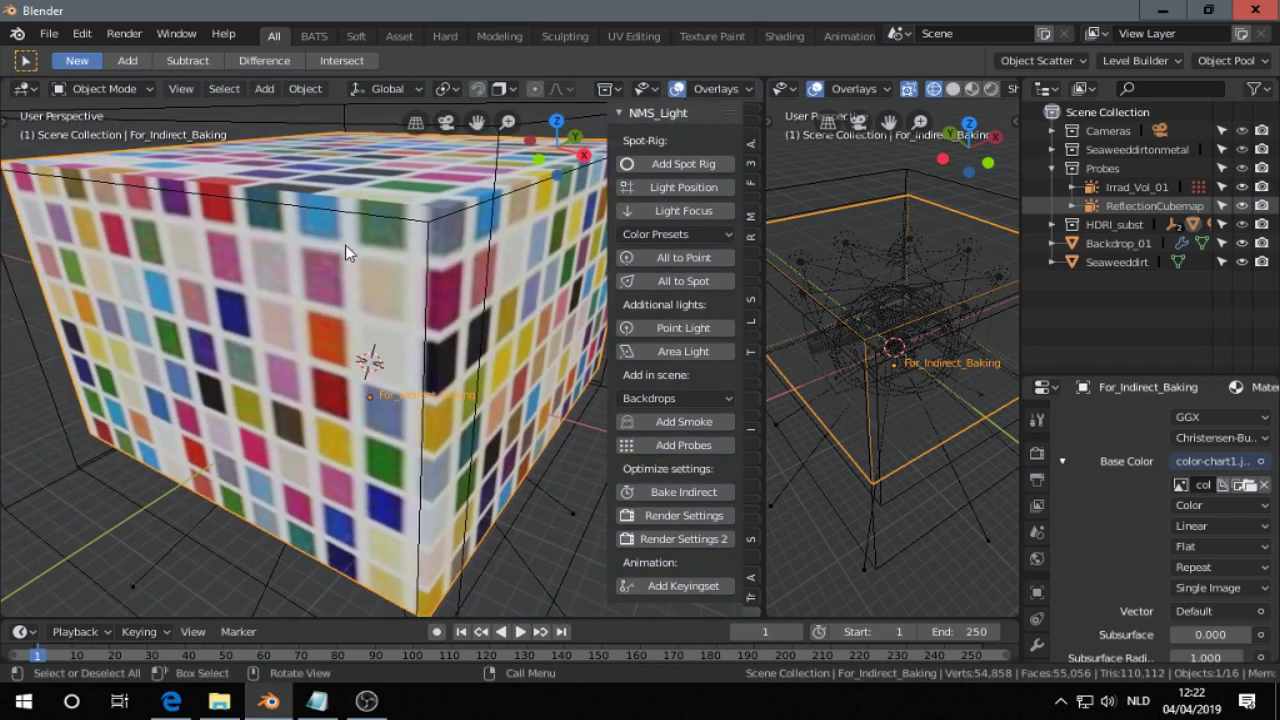
key("Delete")
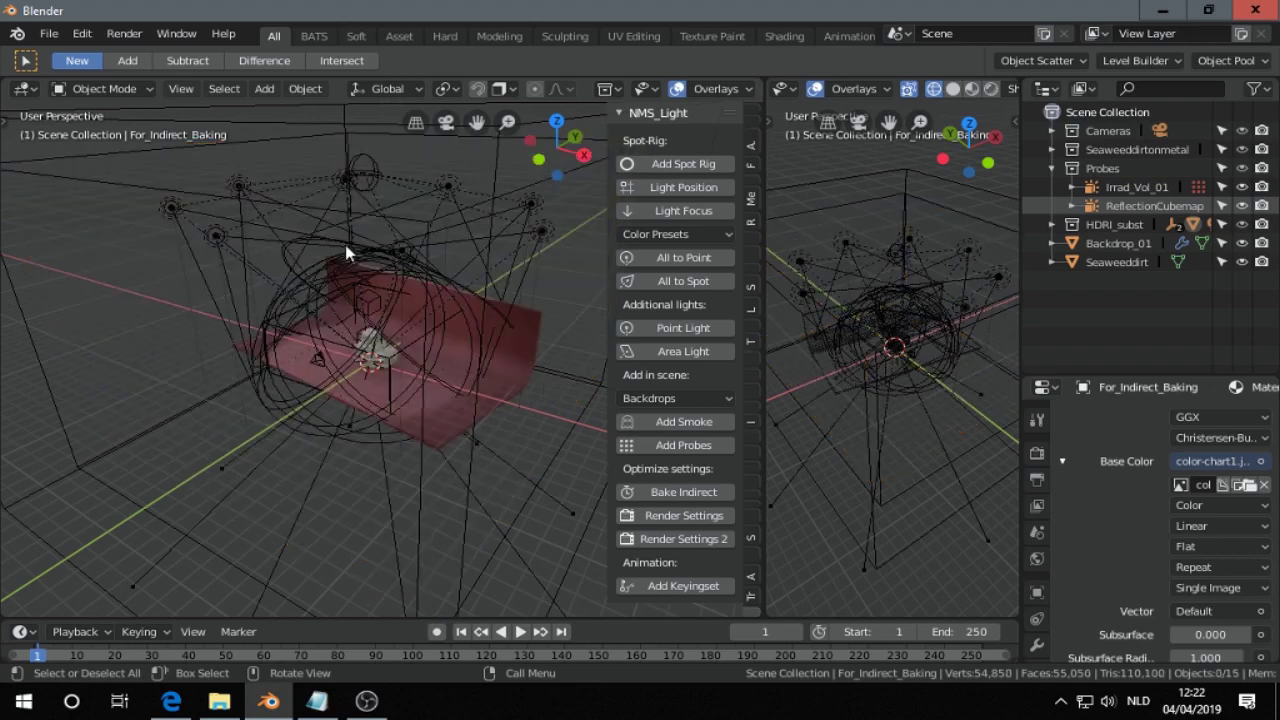
- View the scene through the camera, zoomed and panned so the rock is centred
scroll(347, 253, "up", 8)
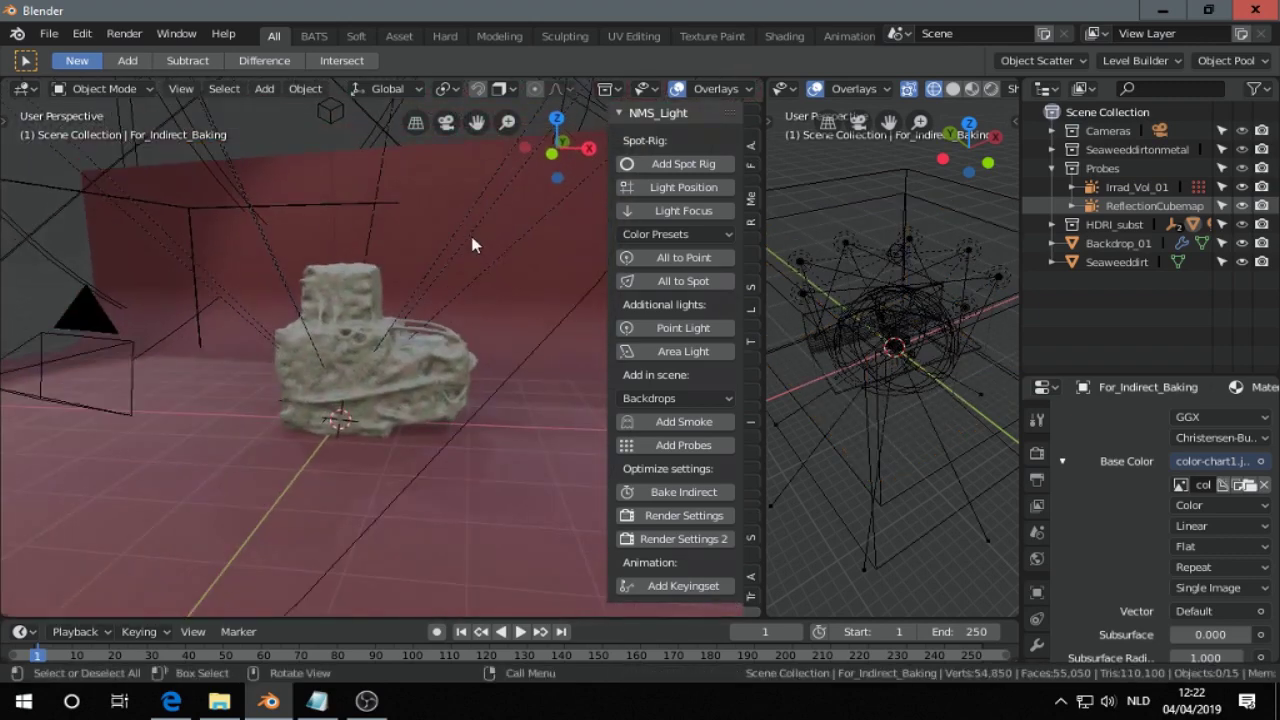
key("KP_0")
scroll(455, 265, "up", 2)
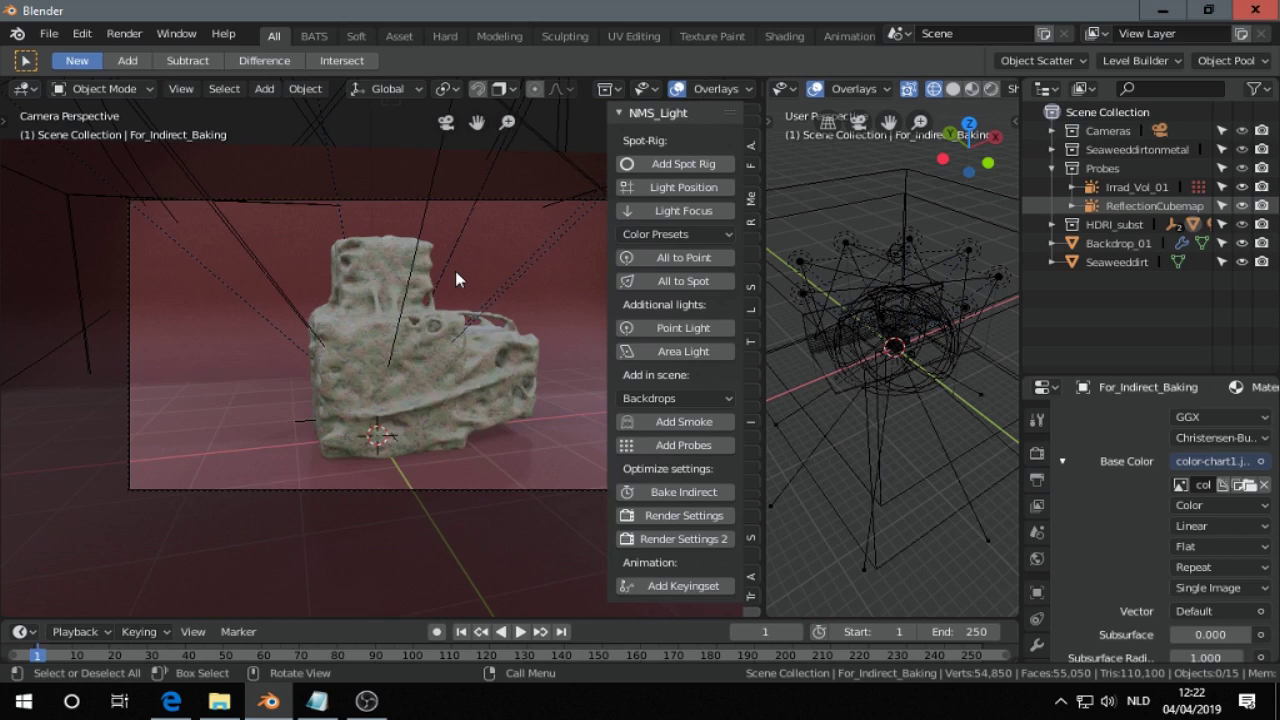
middle_click_drag(466, 277, 368, 280, "shift")
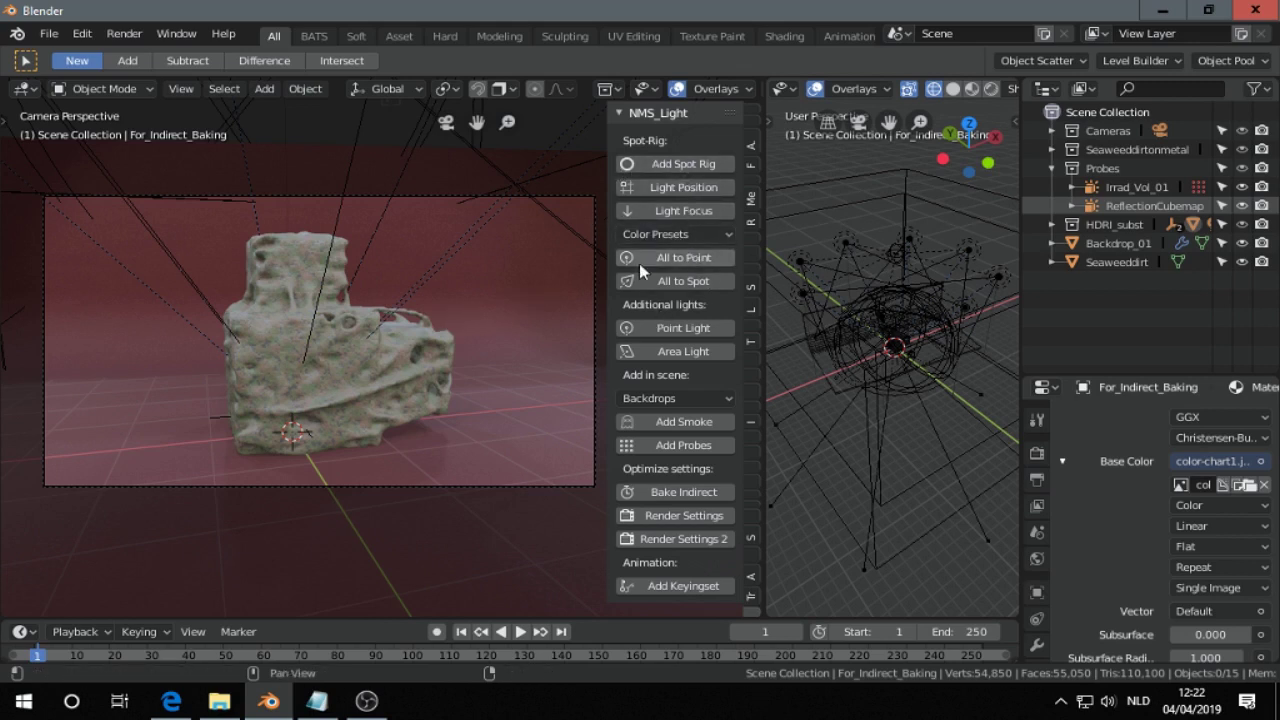
- Add a new point light and move it to a new height above the rock
left_click(673, 330)
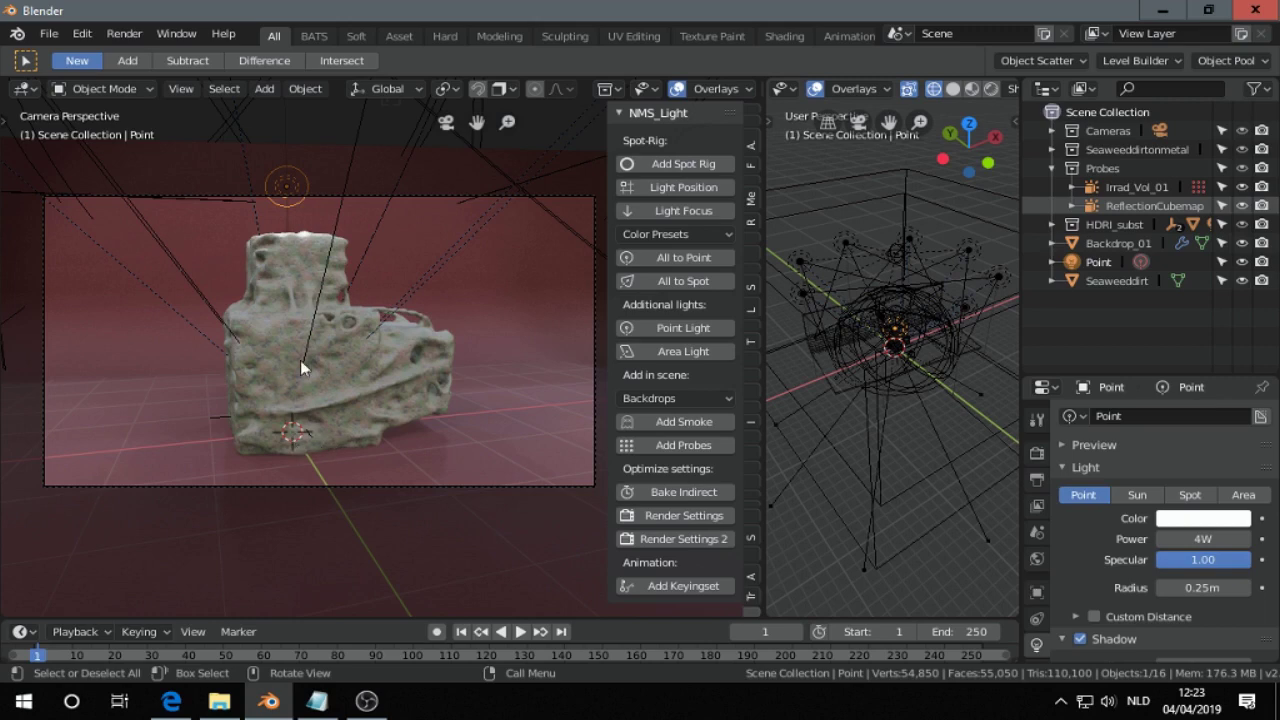
middle_click_drag(969, 441, 778, 350)
scroll(837, 354, "up", 4)
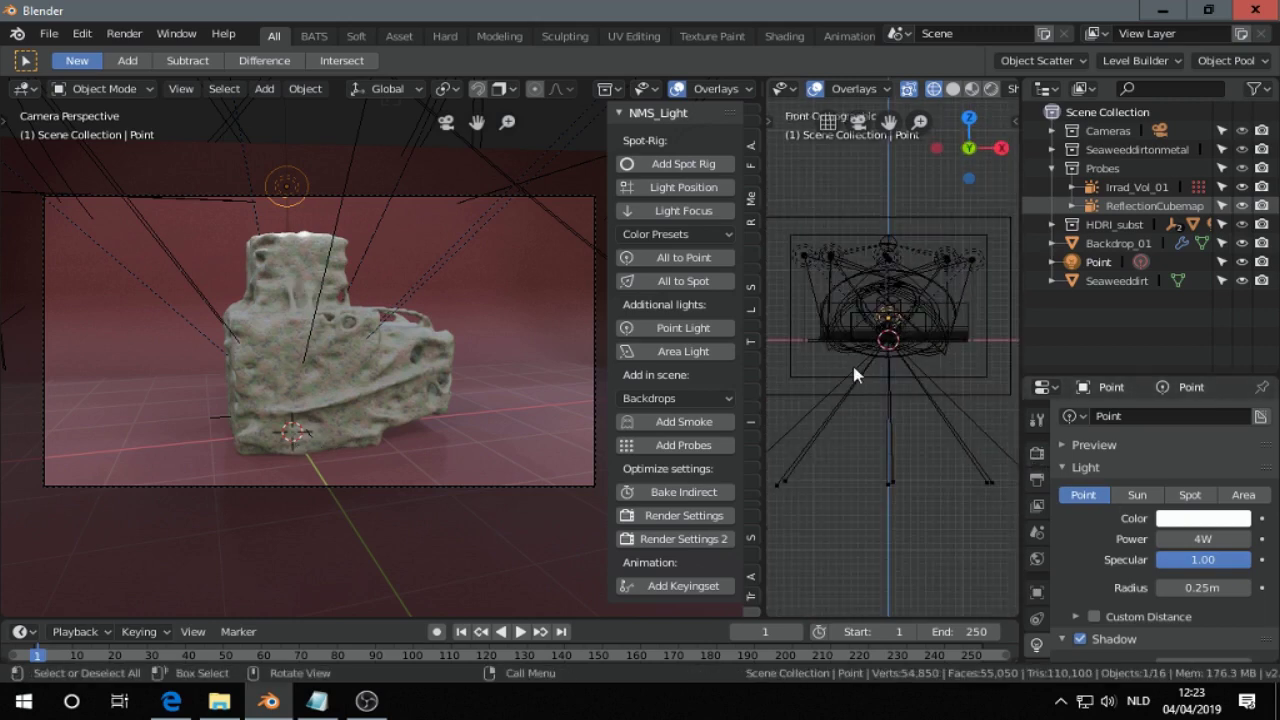
middle_click_drag(920, 303, 826, 375)
key("g")
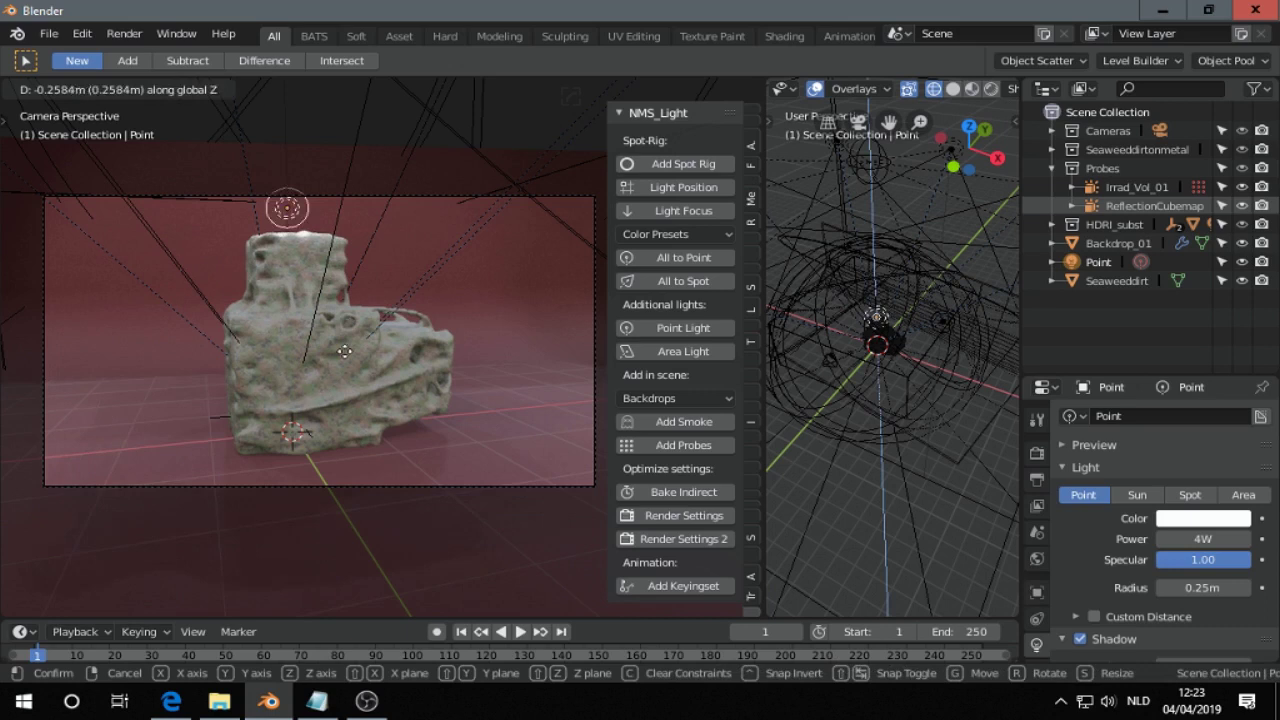
left_click(351, 352)
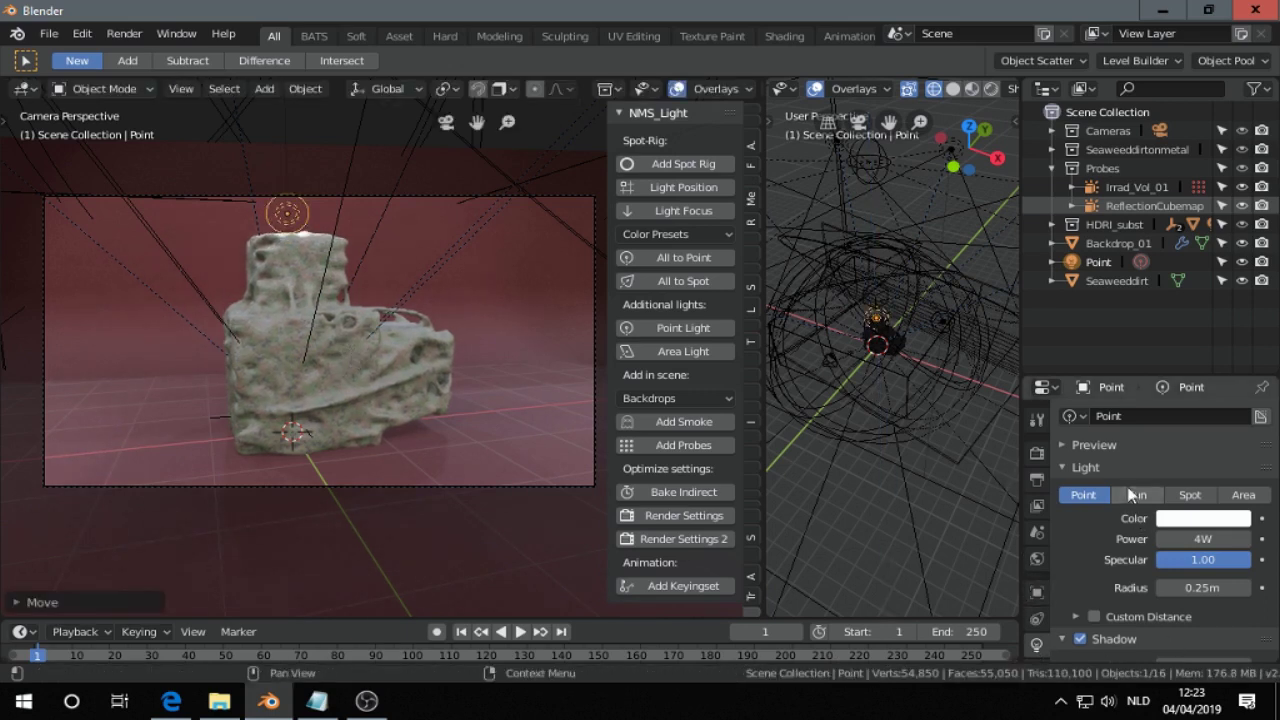
scroll(1150, 540, "down", 5)
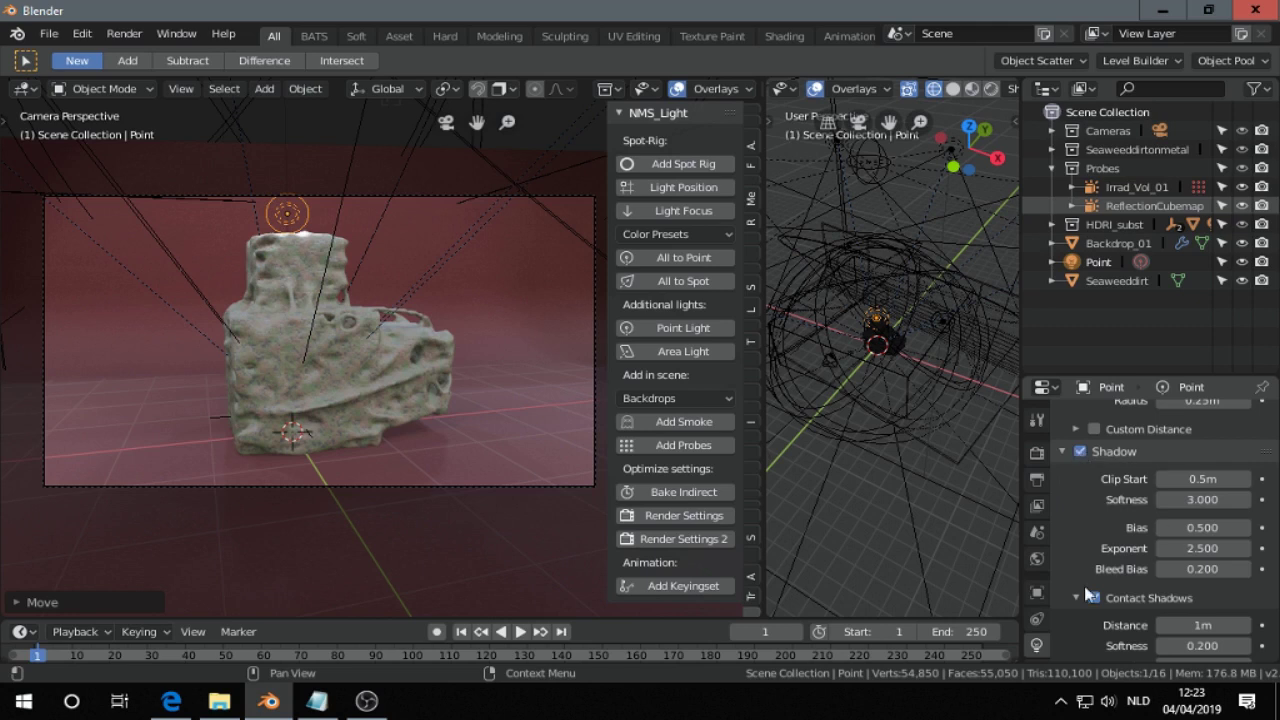
scroll(1098, 600, "down", 2)
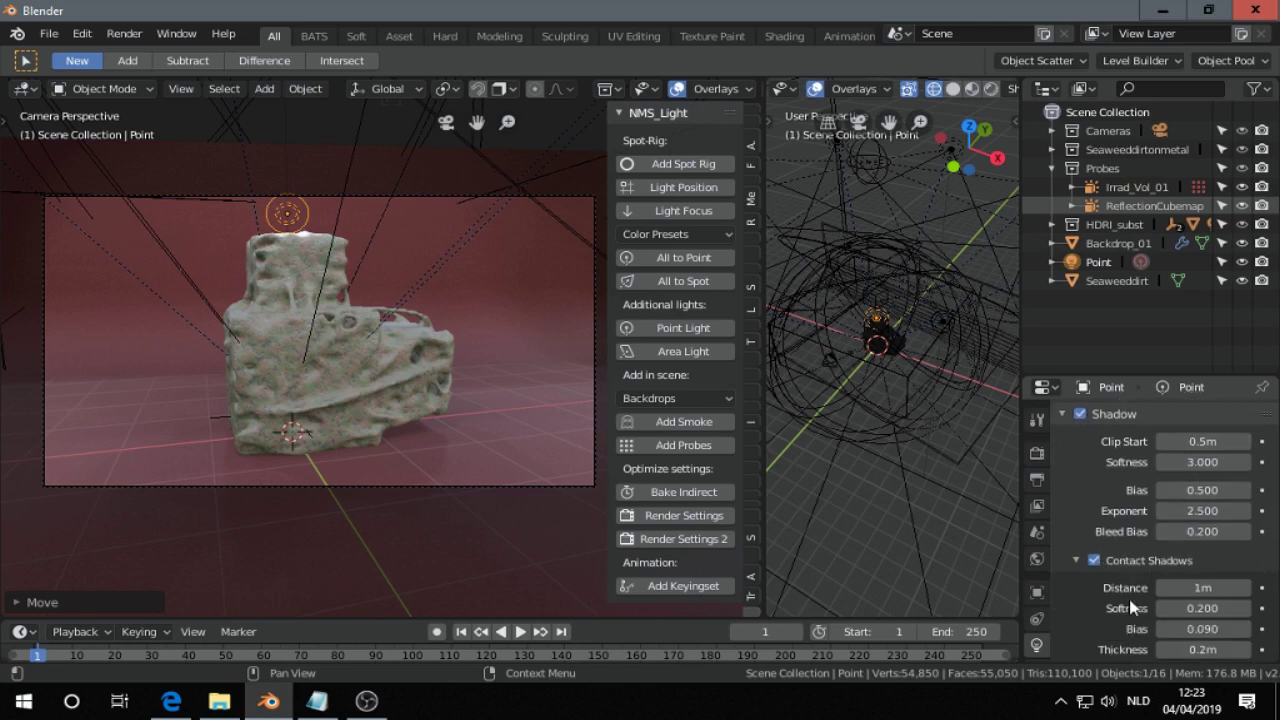
- Shift the point light along the global Y axis, then along global X
key("g")
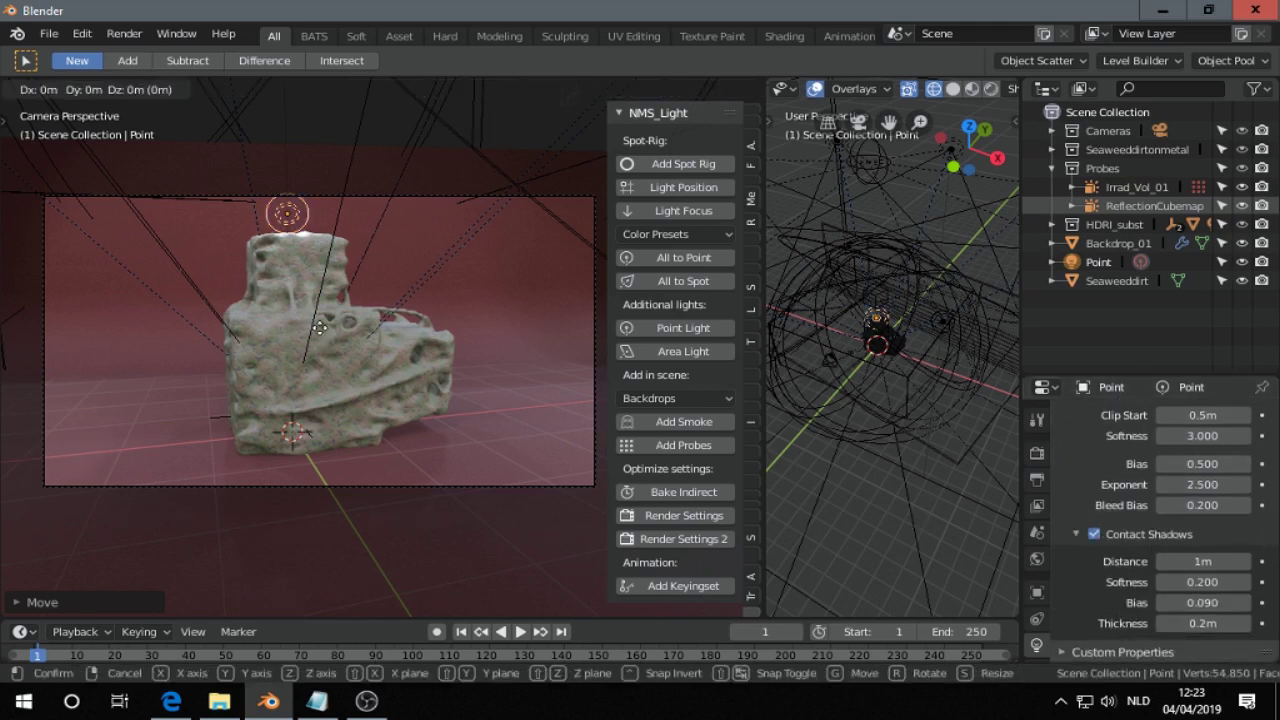
key("y")
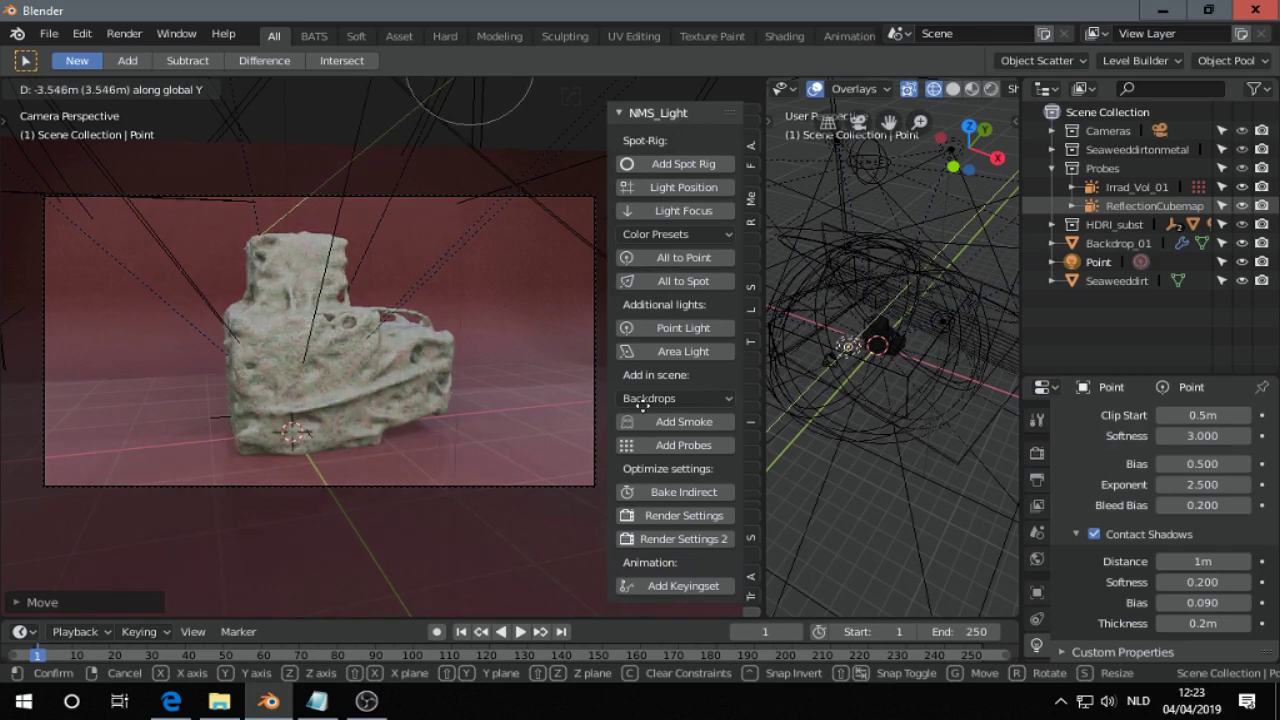
left_click(560, 405)
key("g")
key("x")
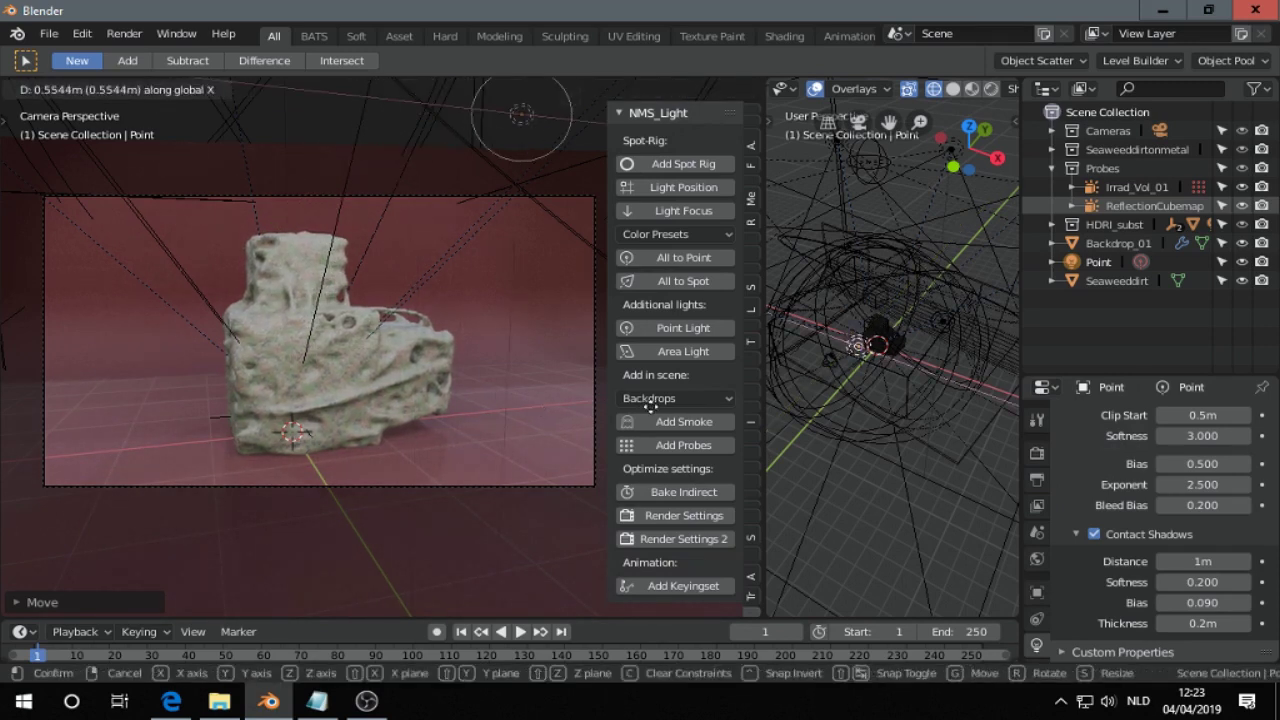
left_click(572, 445)
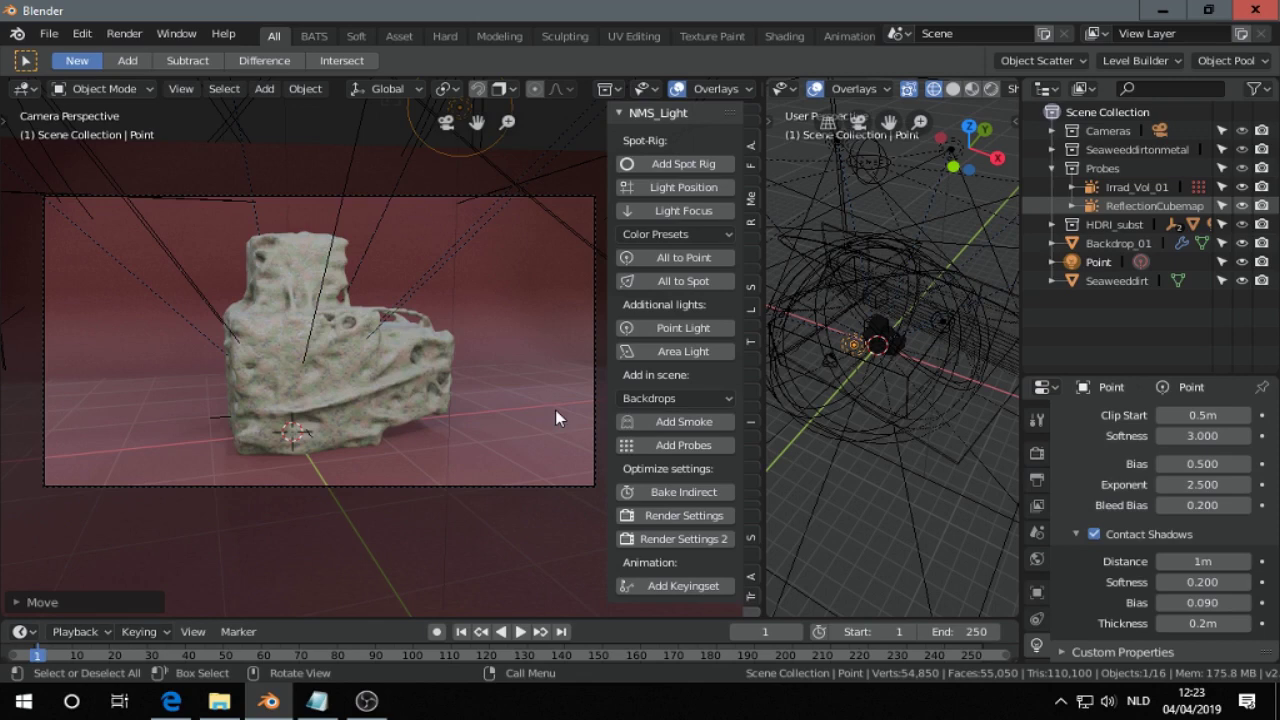
scroll(519, 288, "down", 2)
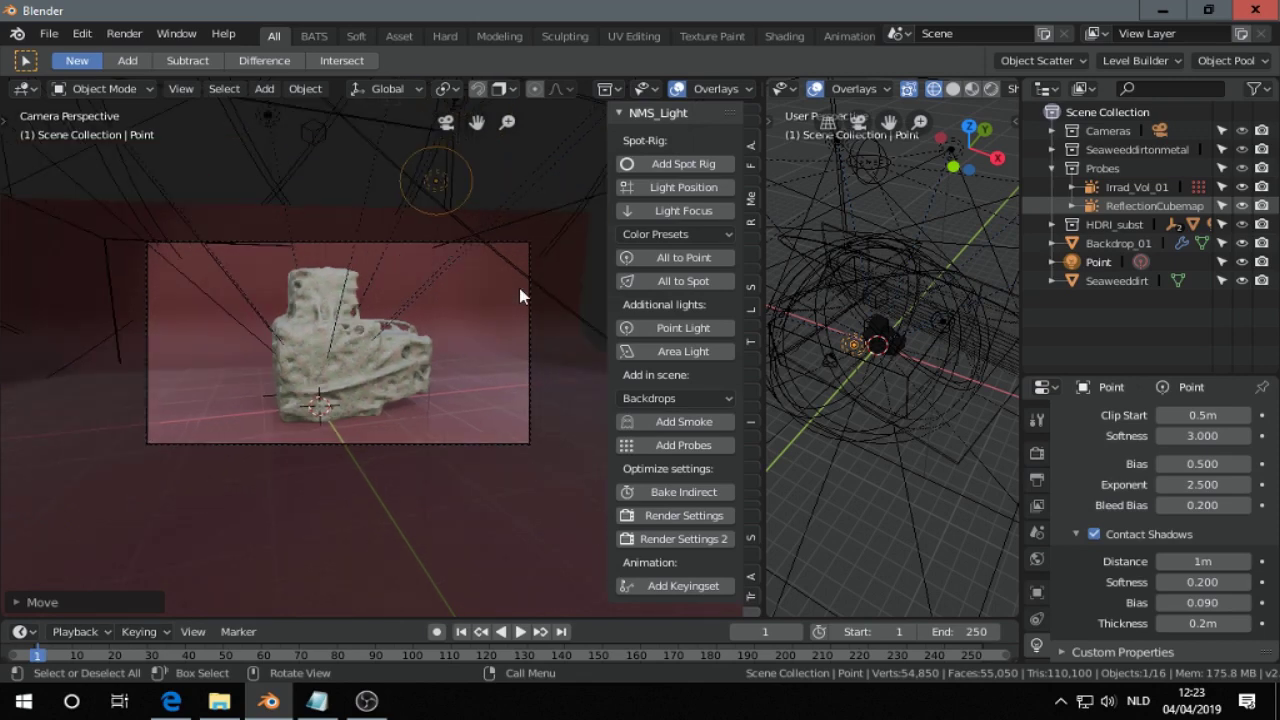
- Delete the point light
key("x")
left_click(519, 290)
scroll(503, 318, "up", 2)
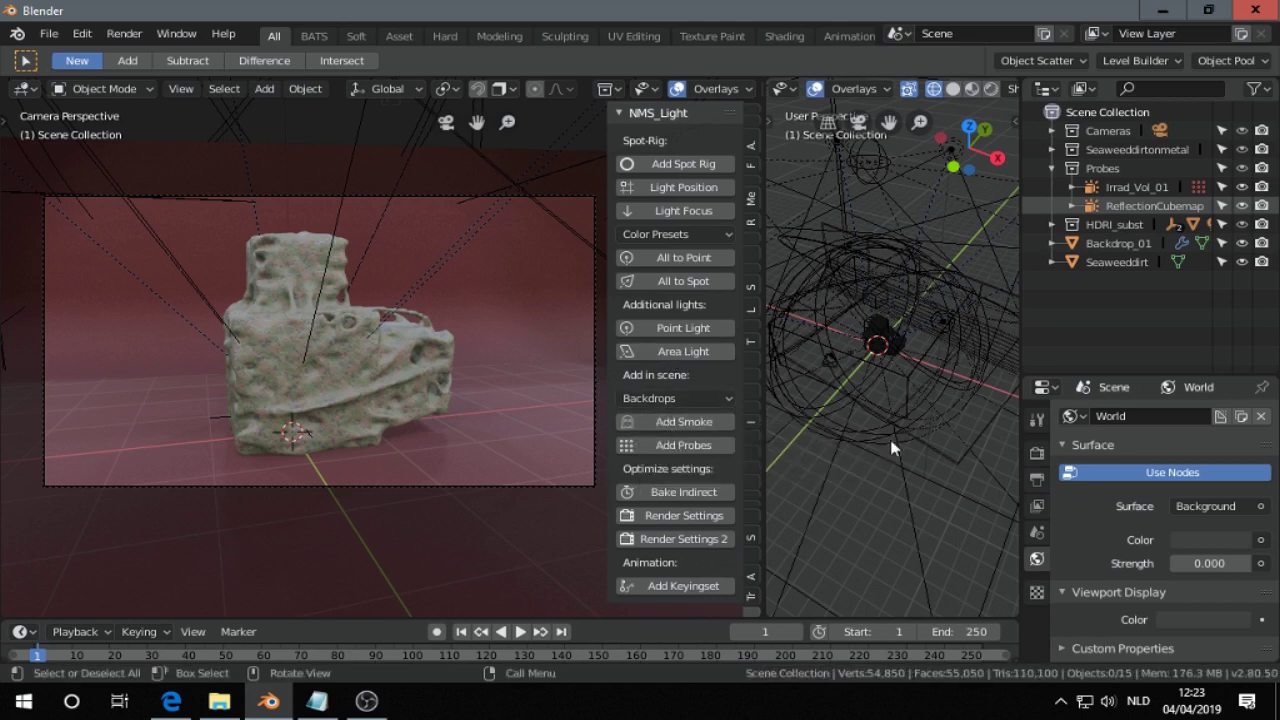
- Enable Volumetric in the render settings and add a Smoke volume box around the rock
left_click(1036, 454)
scroll(1088, 466, "up", 15)
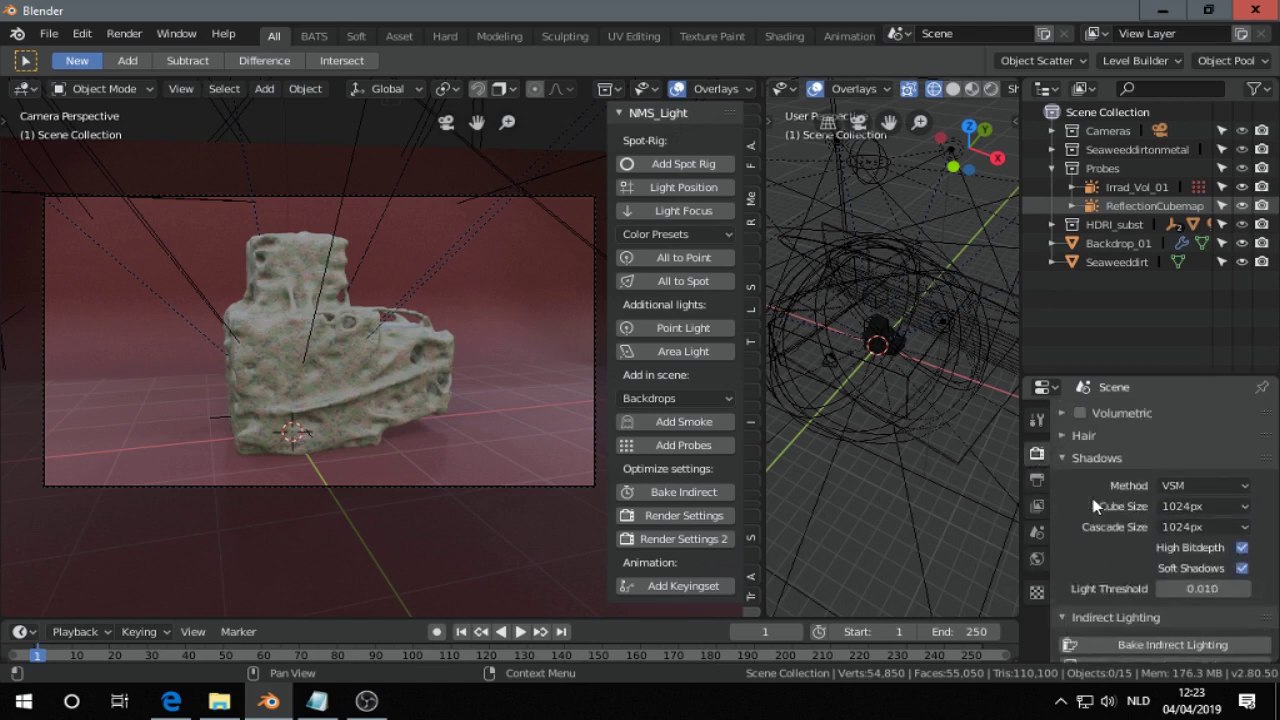
scroll(1085, 473, "up", 1)
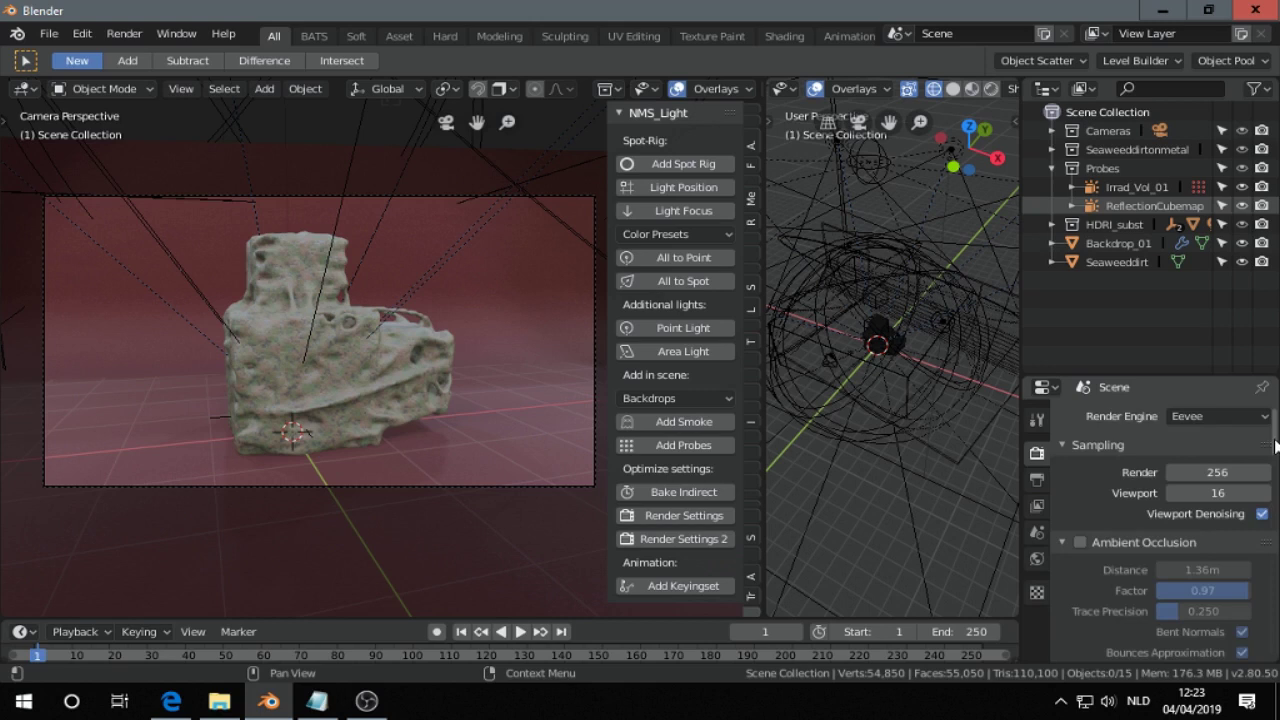
left_click_drag(1276, 445, 1273, 557)
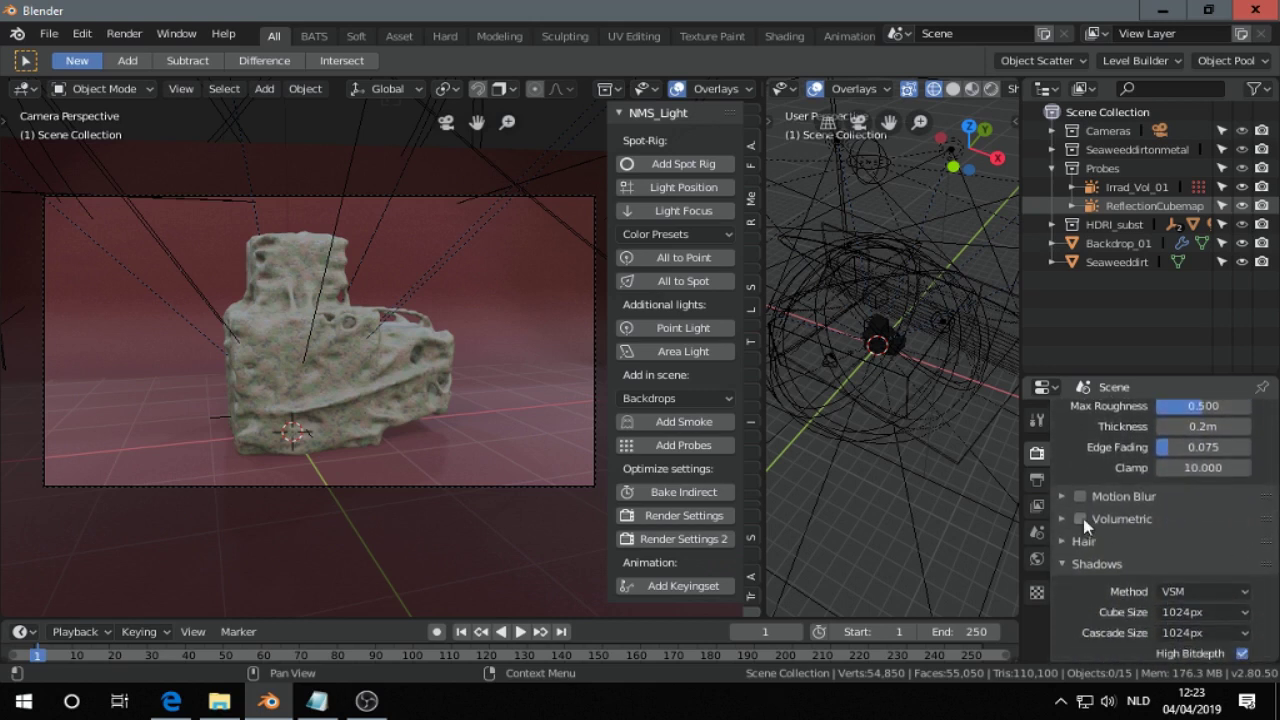
left_click(669, 424)
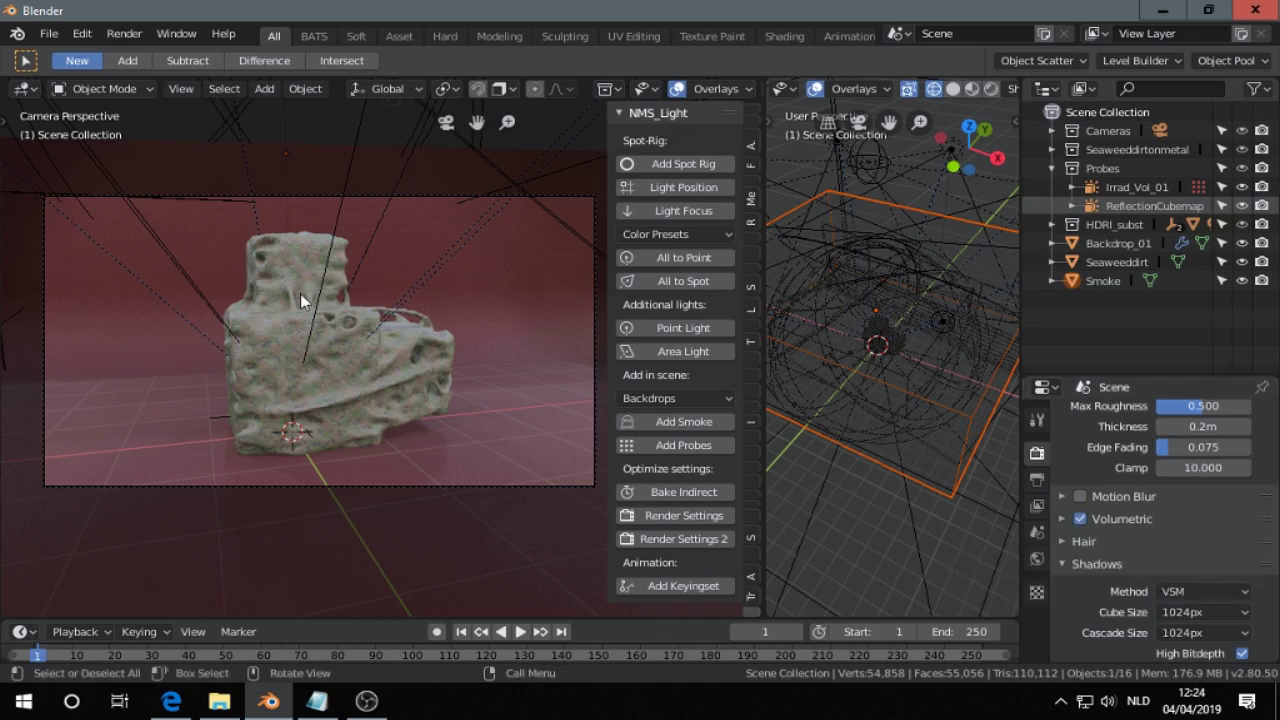
scroll(904, 414, "up", 3)
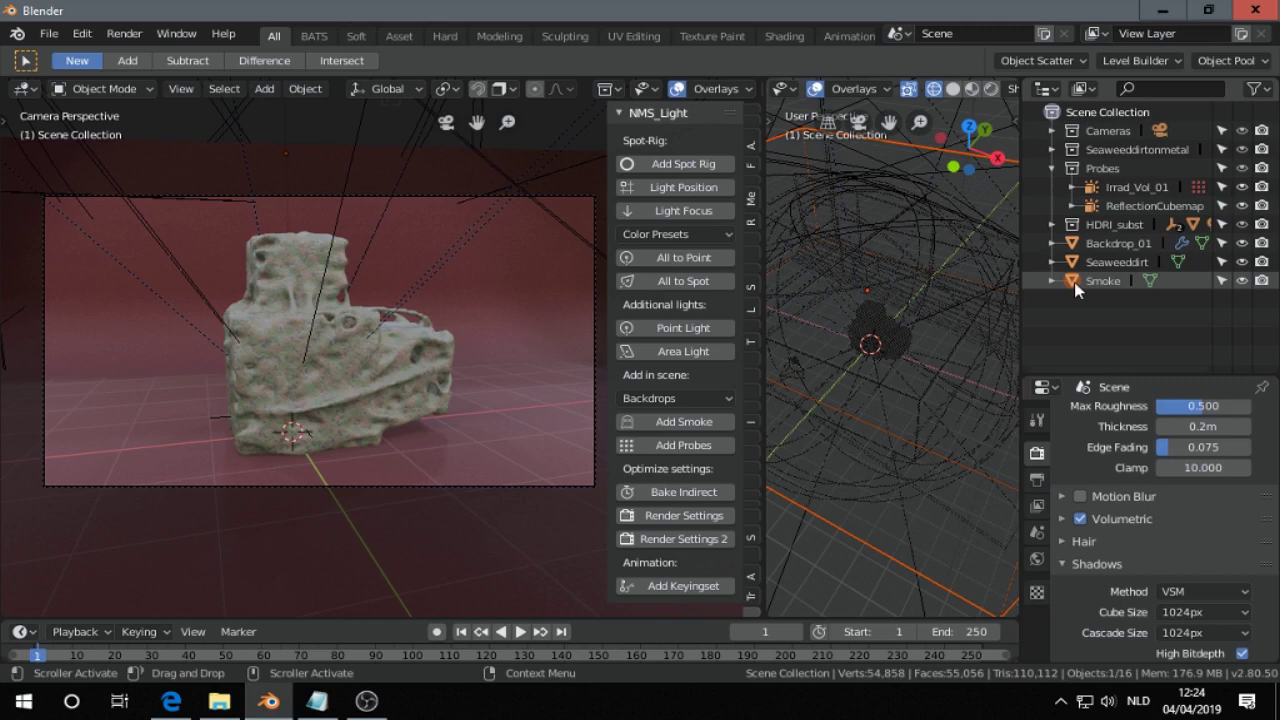
scroll(914, 370, "up", 3)
scroll(914, 370, "down", 3)
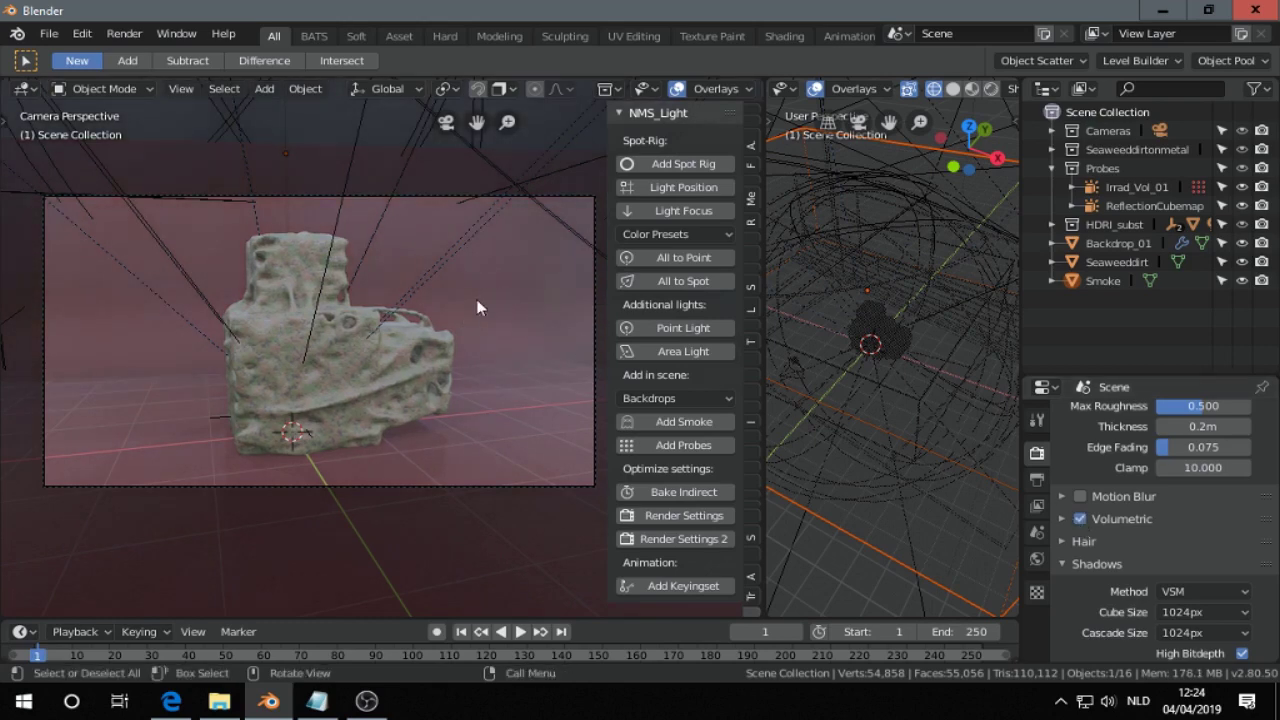
scroll(829, 223, "down", 3)
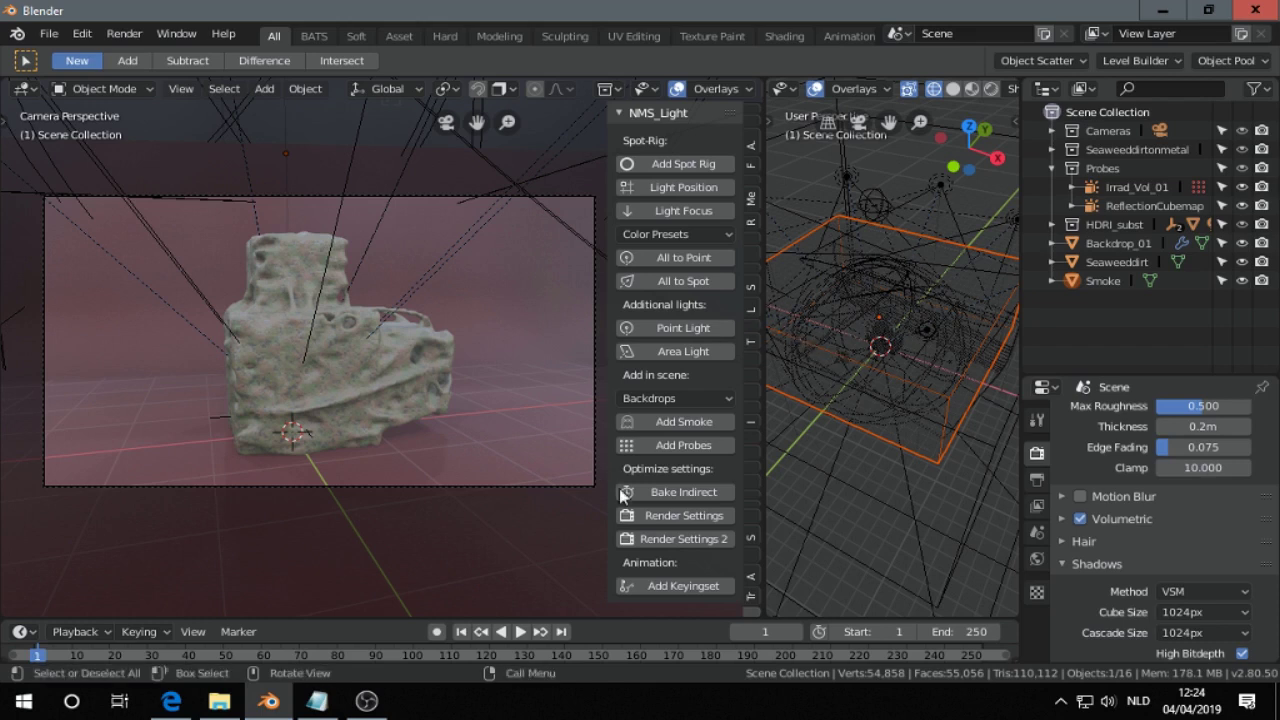
- Bake the indirect lighting and preview the camera view in Rendered shading
left_click(675, 492)
scroll(497, 92, "down", 2)
scroll(497, 92, "down", 3)
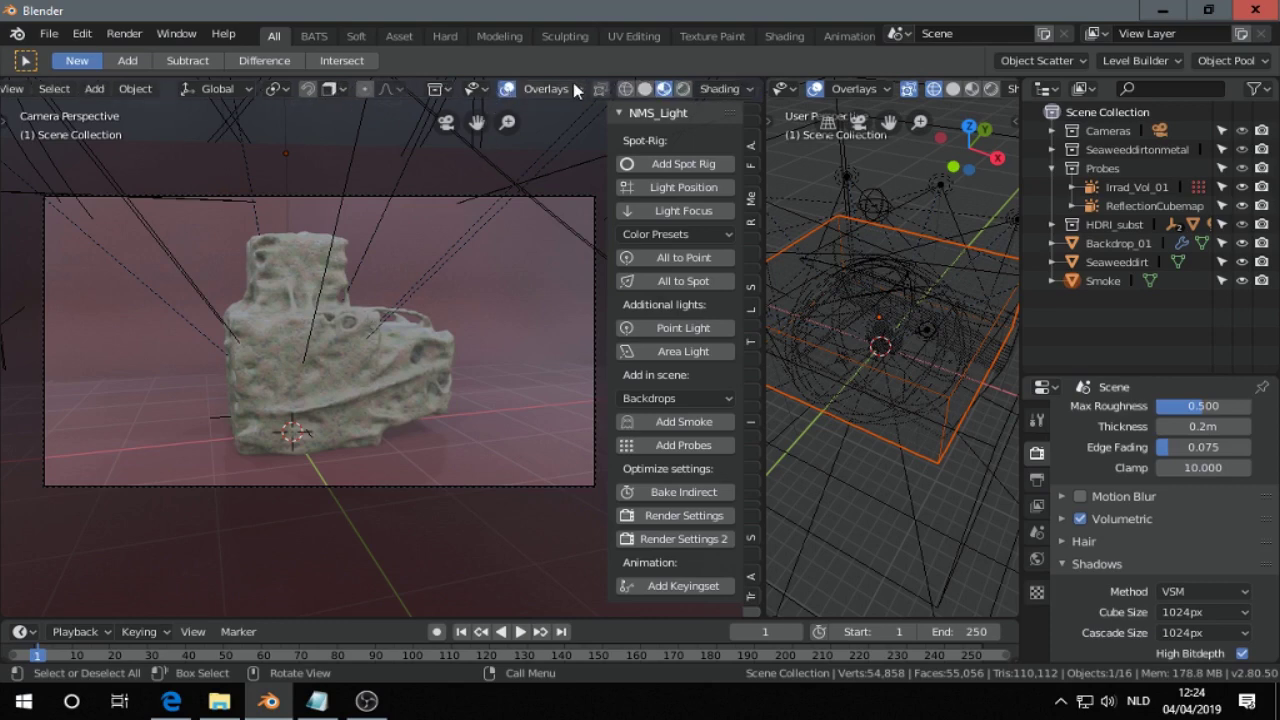
left_click(684, 90)
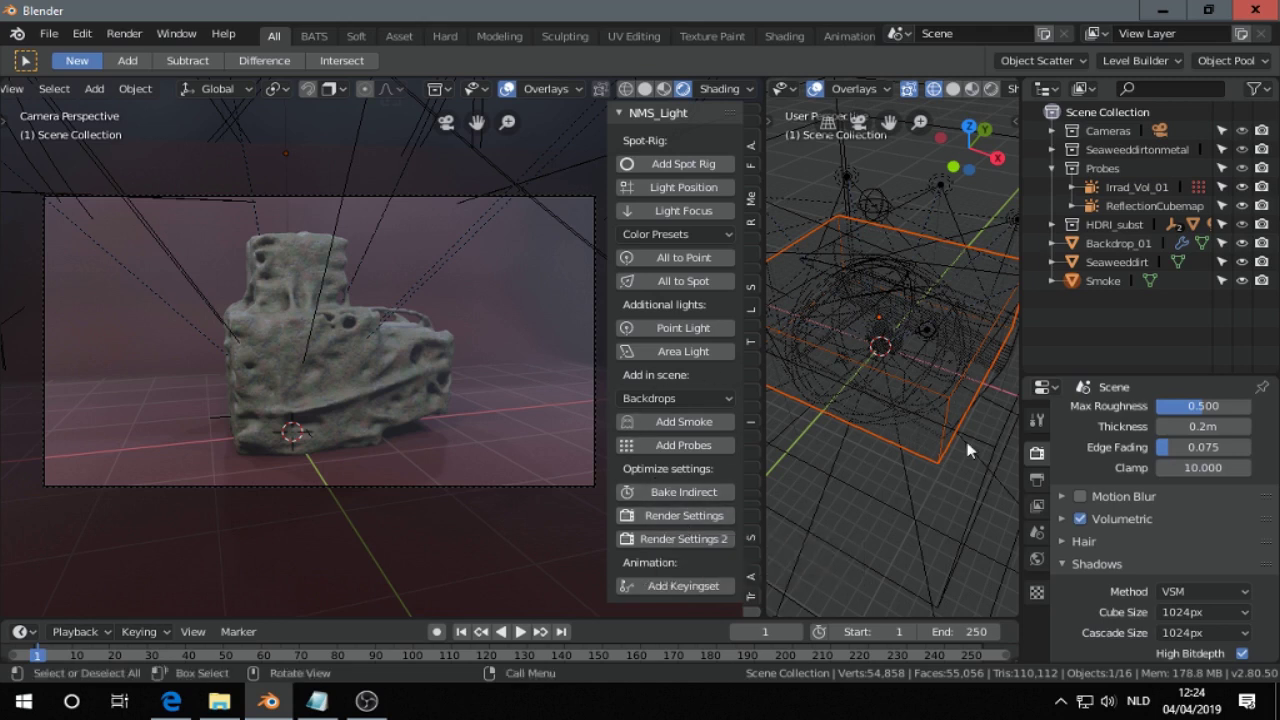
scroll(1105, 480, "up", 10)
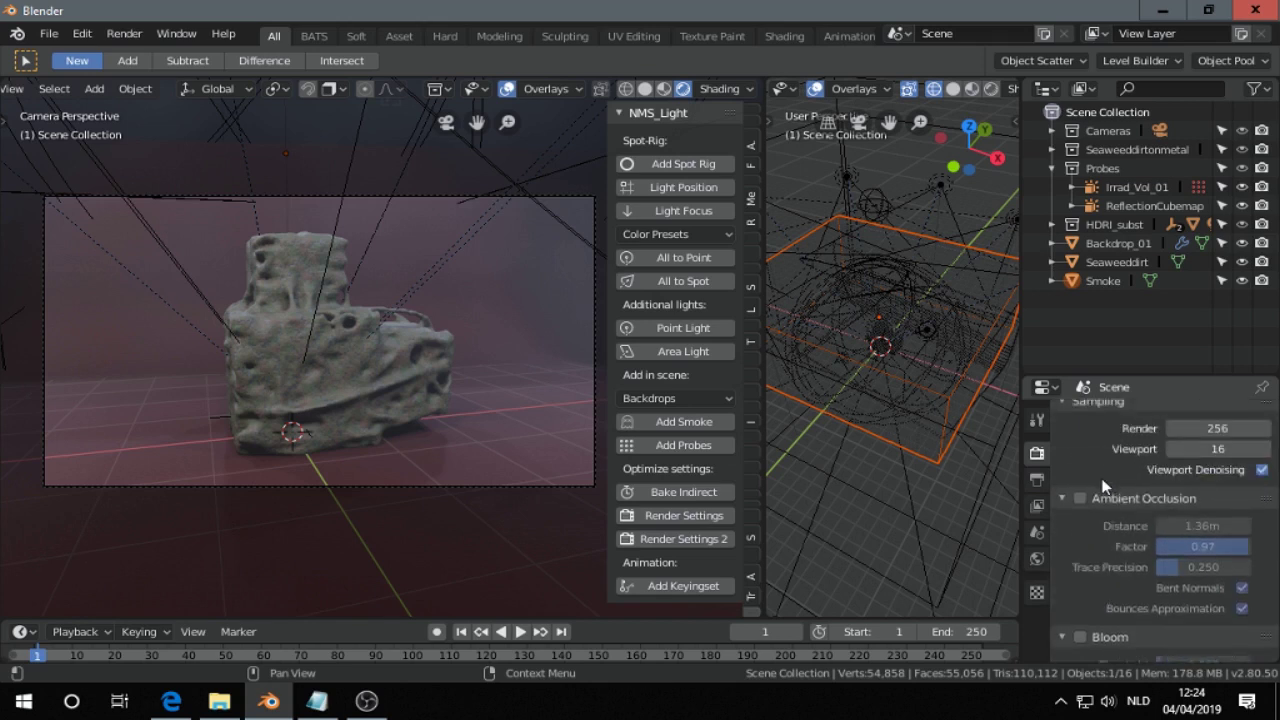
scroll(1105, 485, "up", 1)
scroll(1105, 485, "down", 4)
scroll(1105, 485, "up", 2)
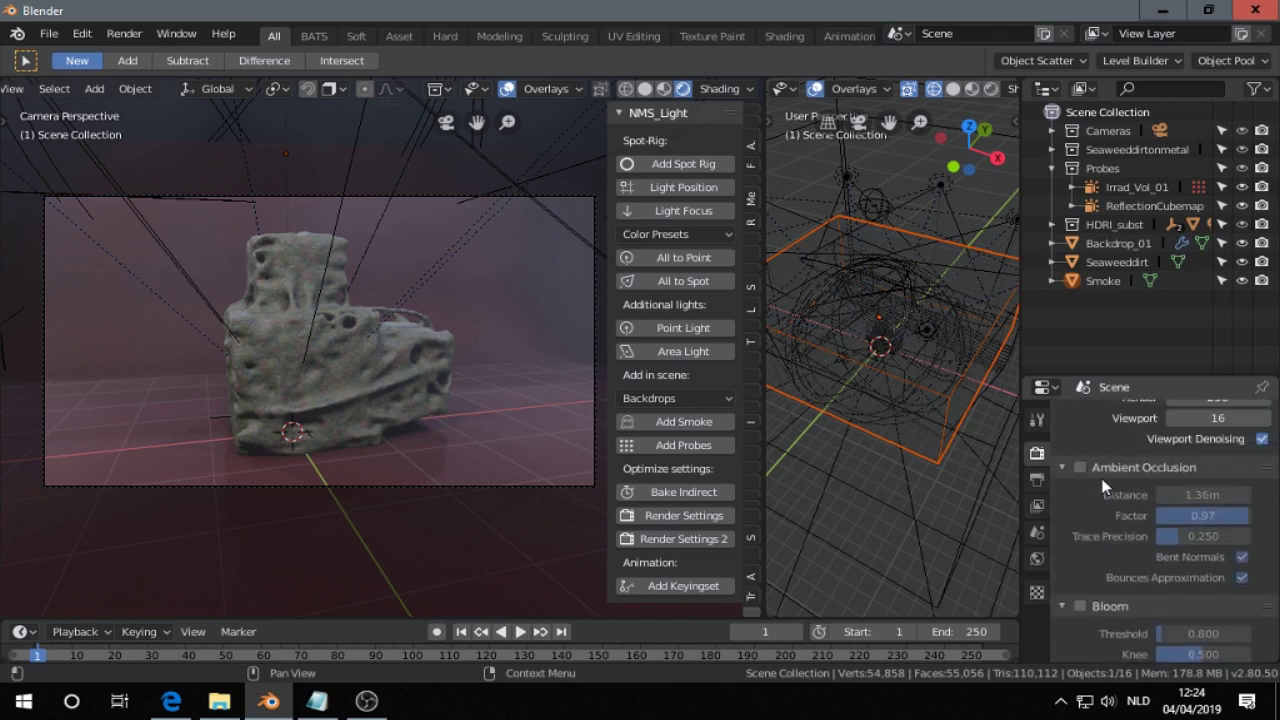
- Apply the render preset with ambient occlusion at 0.79m and 256/16 samples
left_click(683, 539)
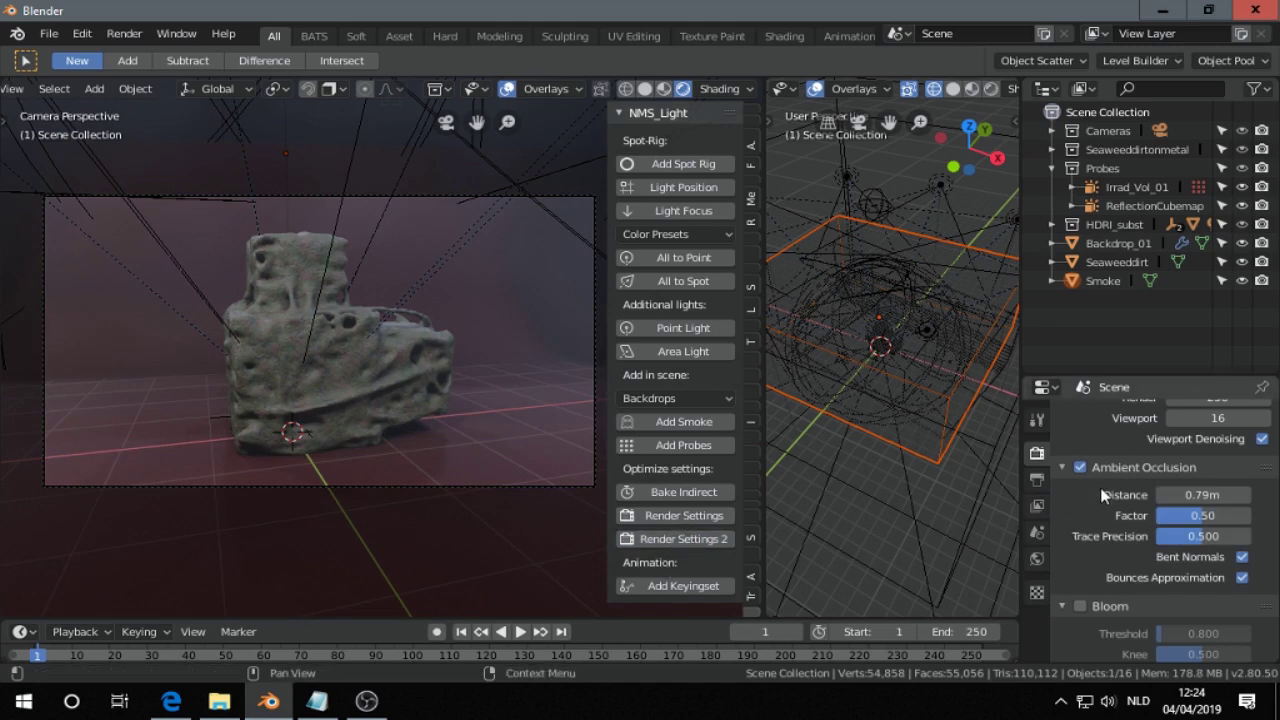
scroll(1105, 492, "down", 3)
scroll(1105, 494, "up", 3)
scroll(1105, 495, "down", 7)
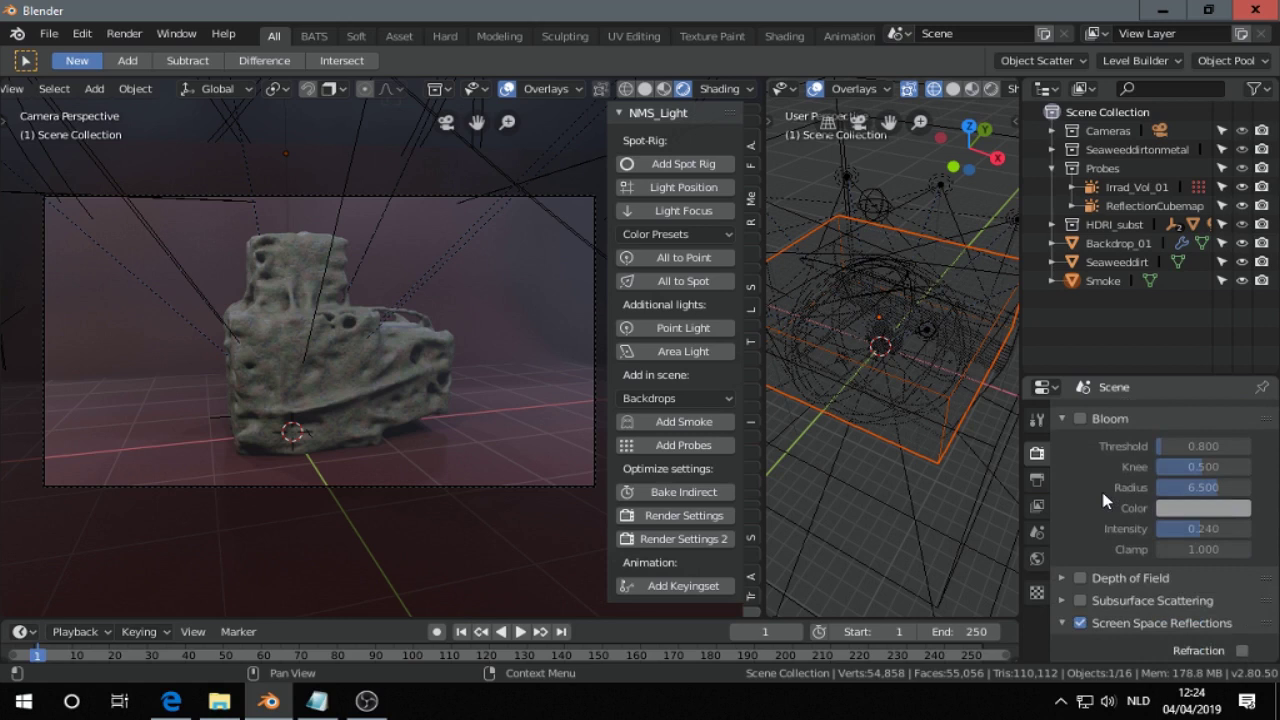
scroll(1105, 497, "down", 3)
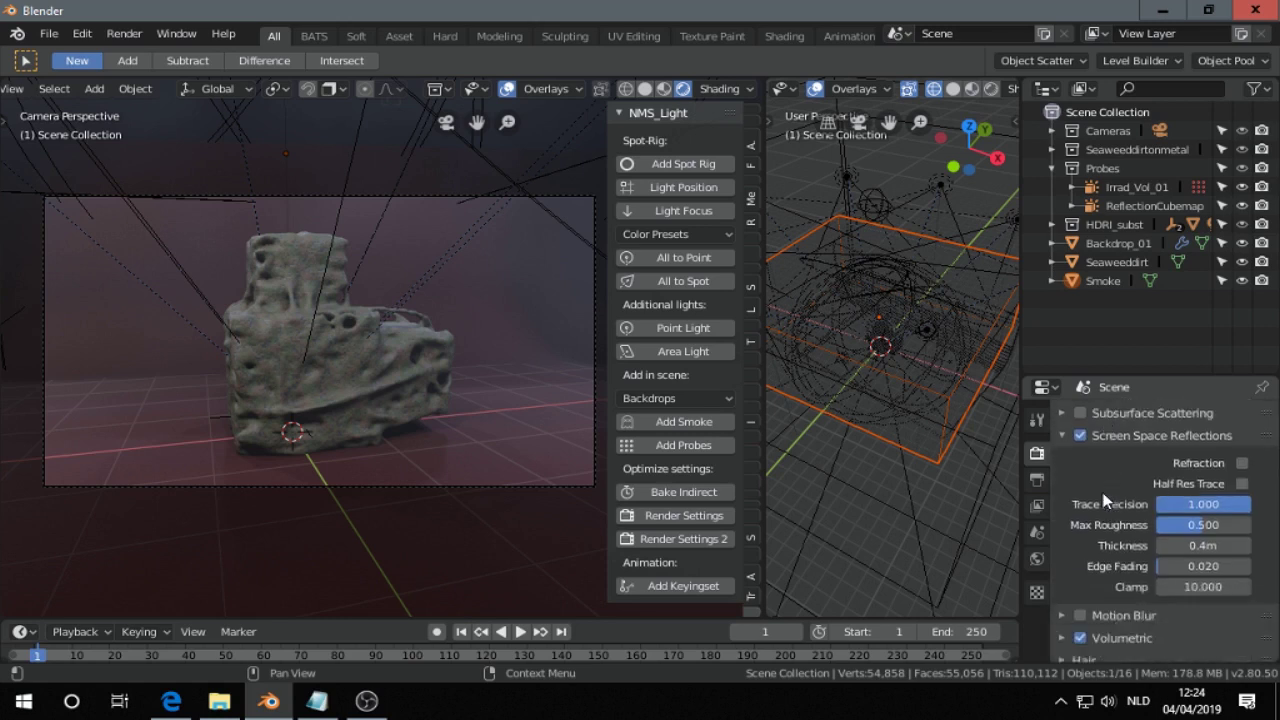
- Compare reflection presets and settle on the 0.4m reflection thickness one
left_click(703, 516)
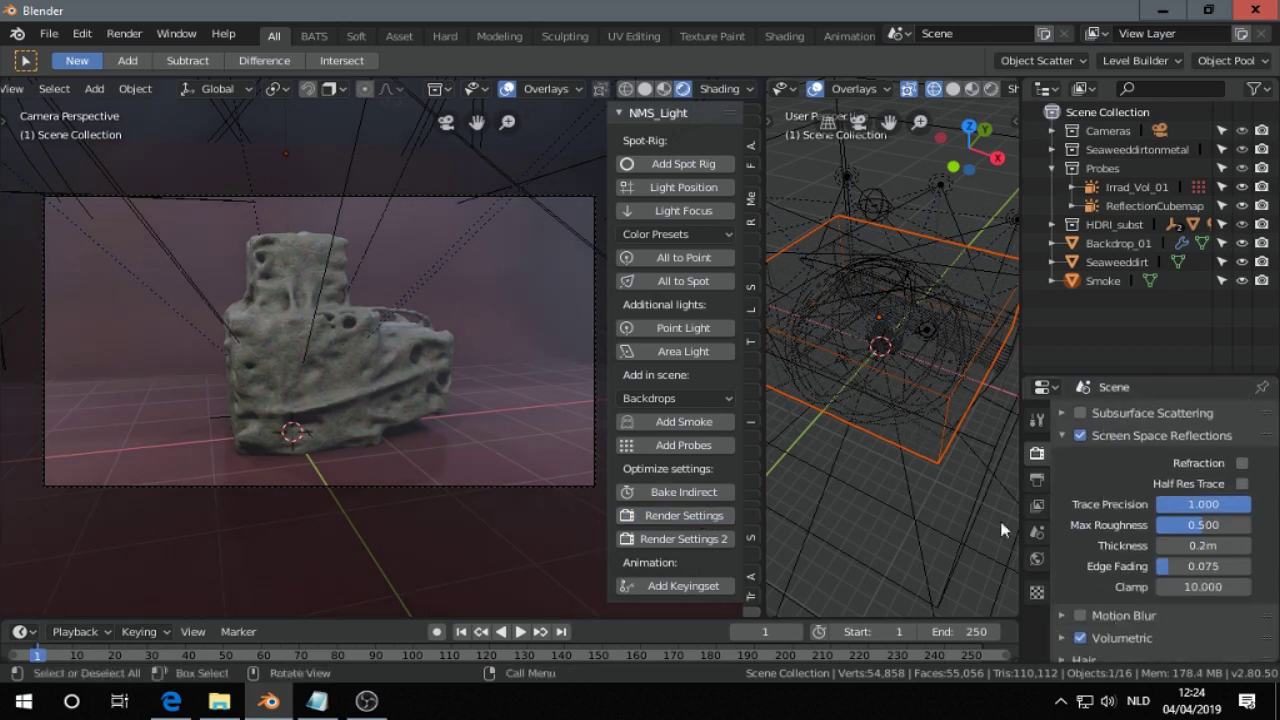
left_click(712, 542)
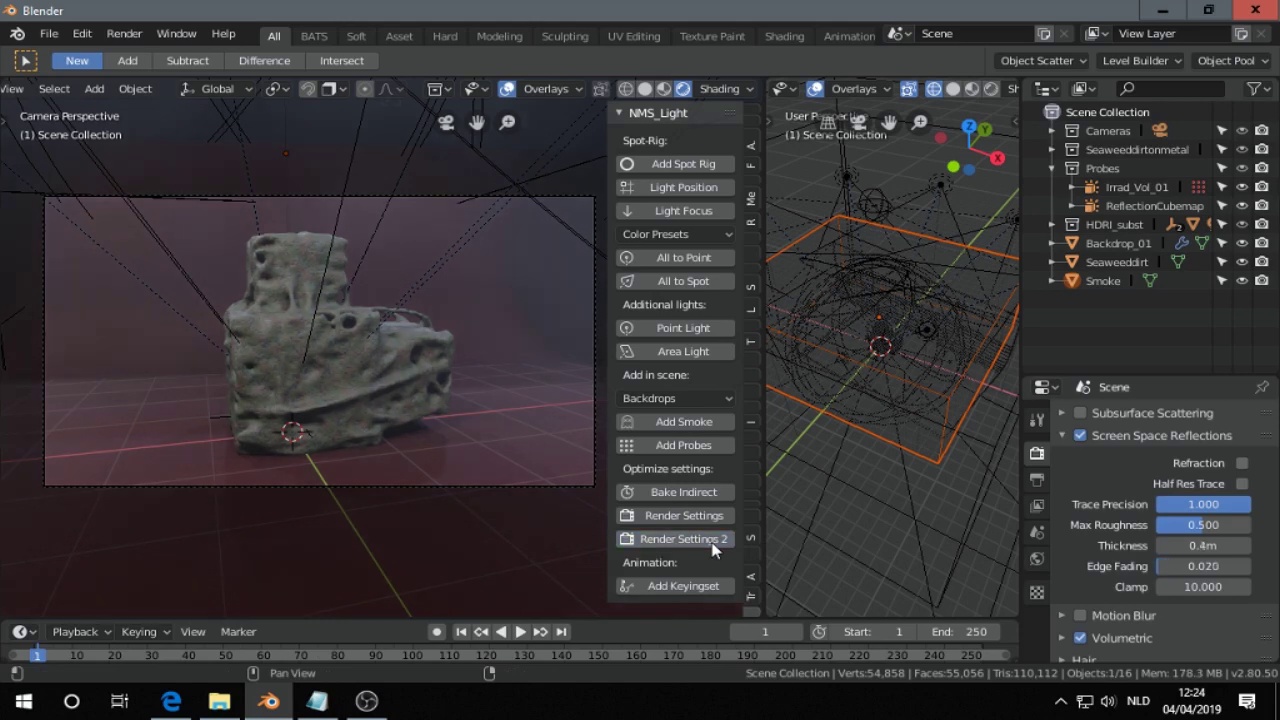
left_click(714, 519)
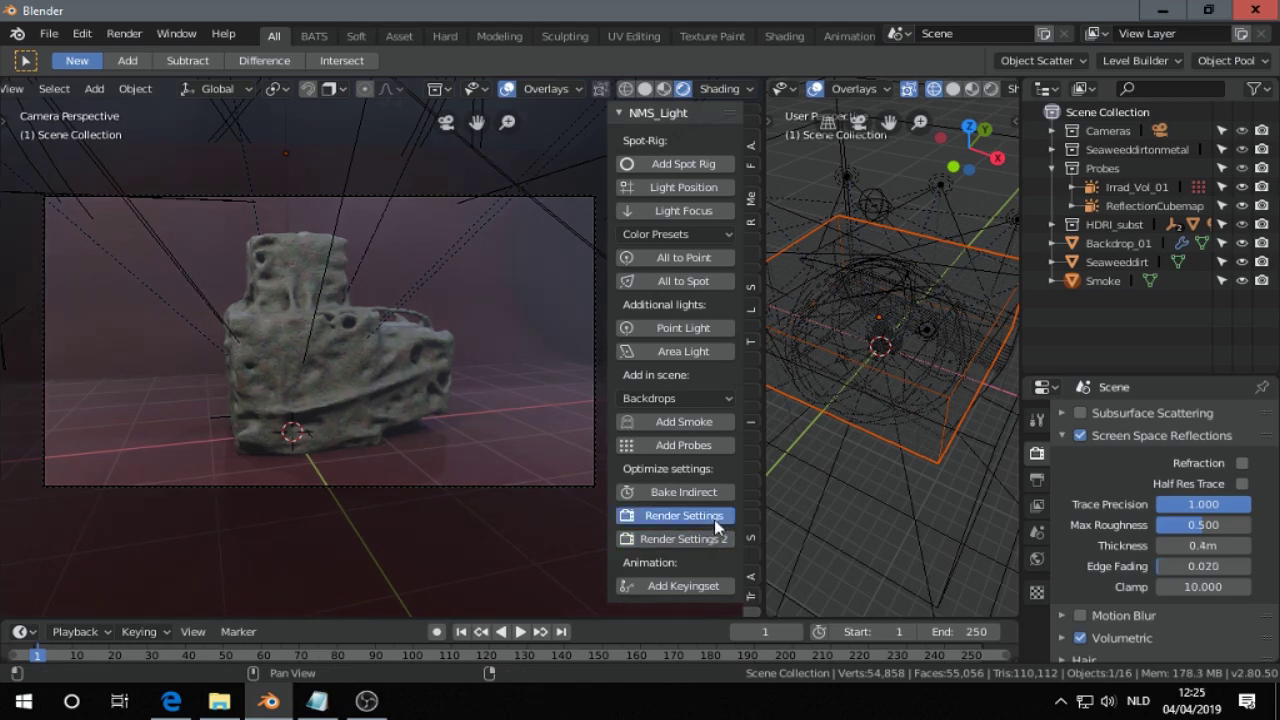
left_click(706, 540)
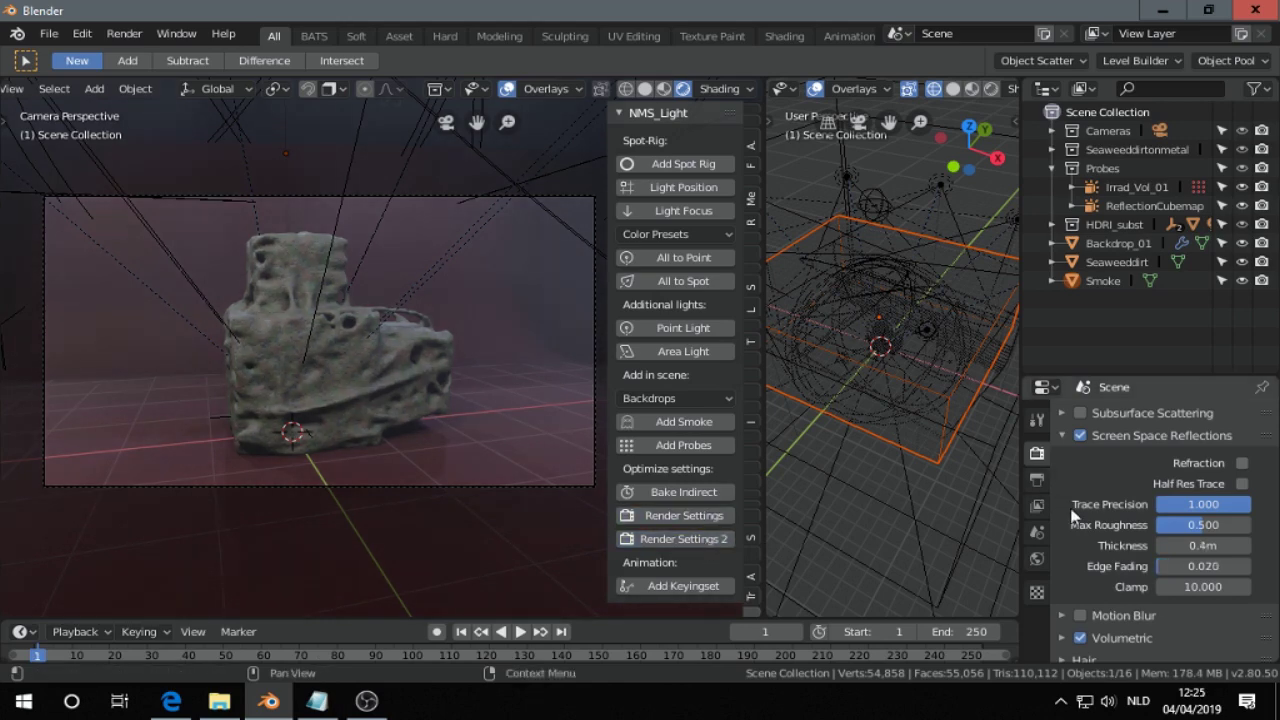
scroll(1097, 488, "up", 10)
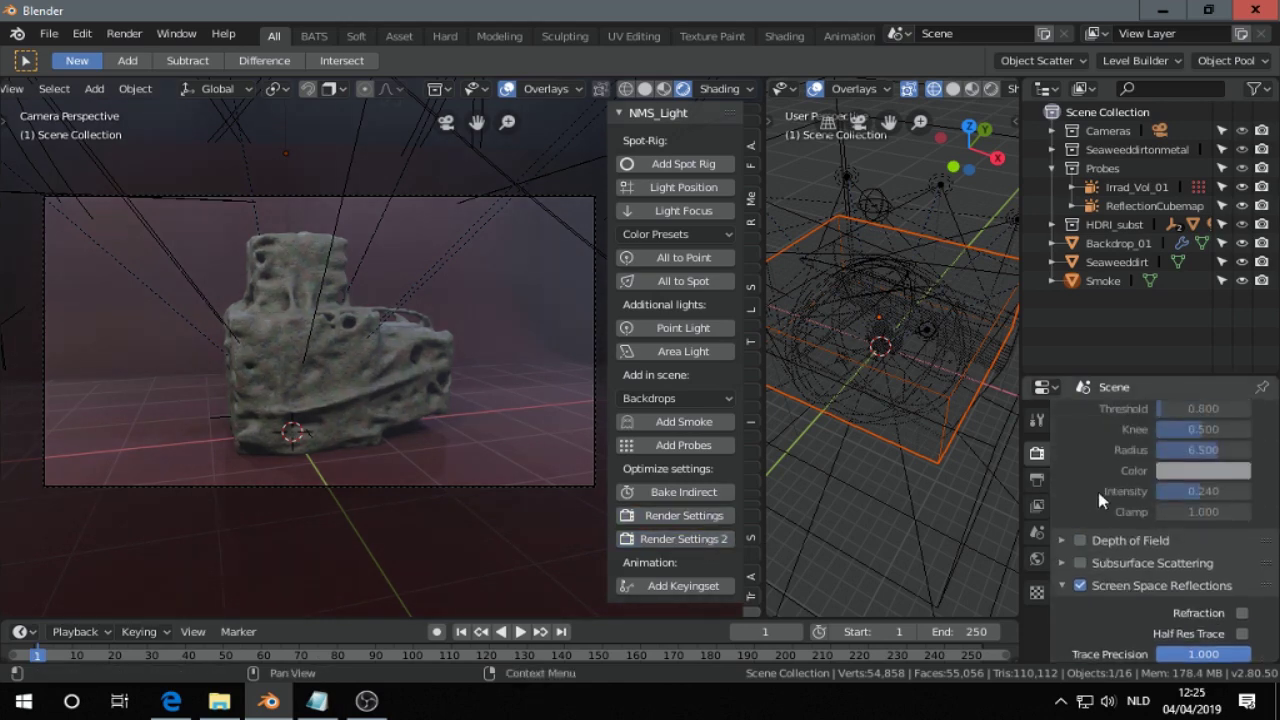
- Select the spot light and lower it along the global Z axis
left_click(664, 188)
middle_click_drag(903, 293, 864, 289)
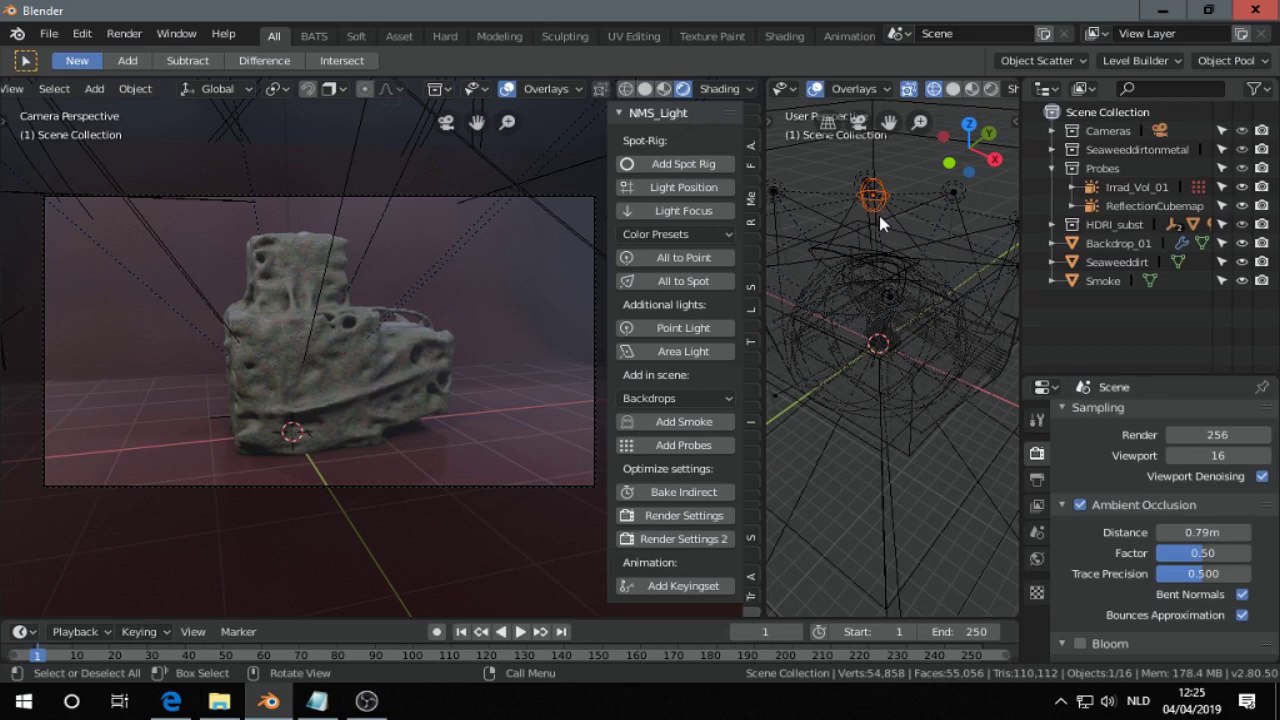
key("g")
key("z")
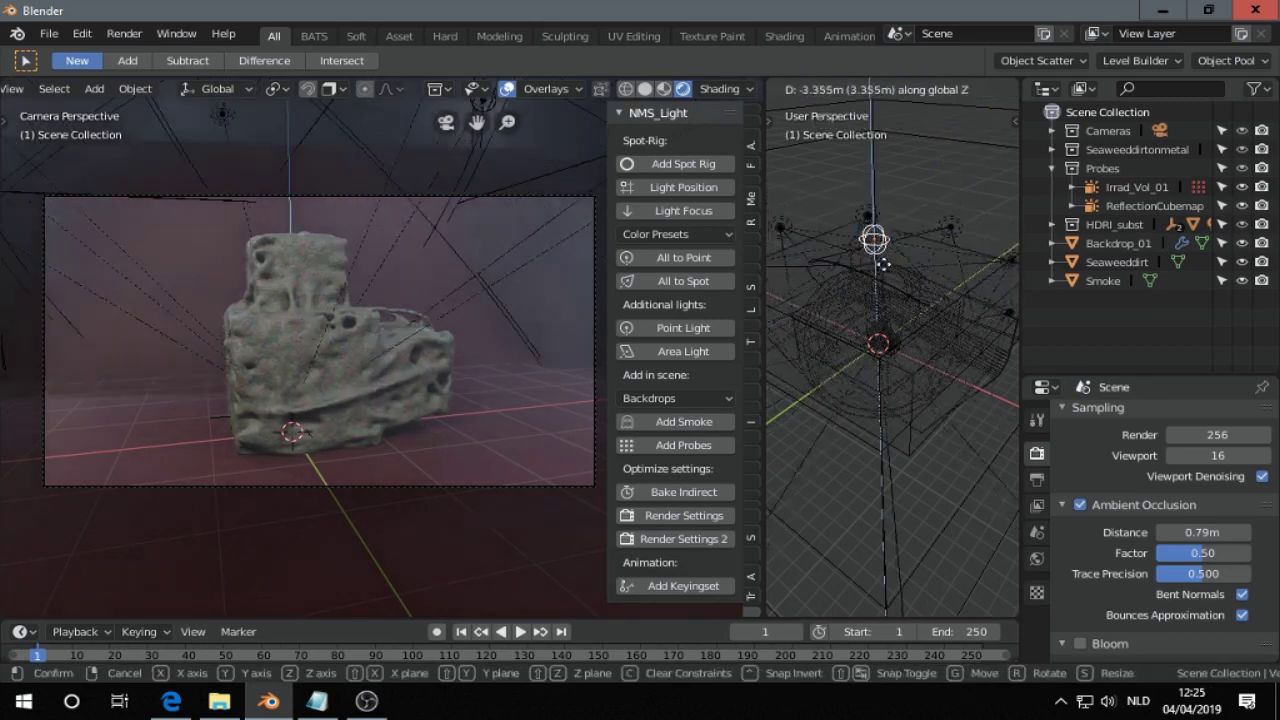
left_click(884, 233)
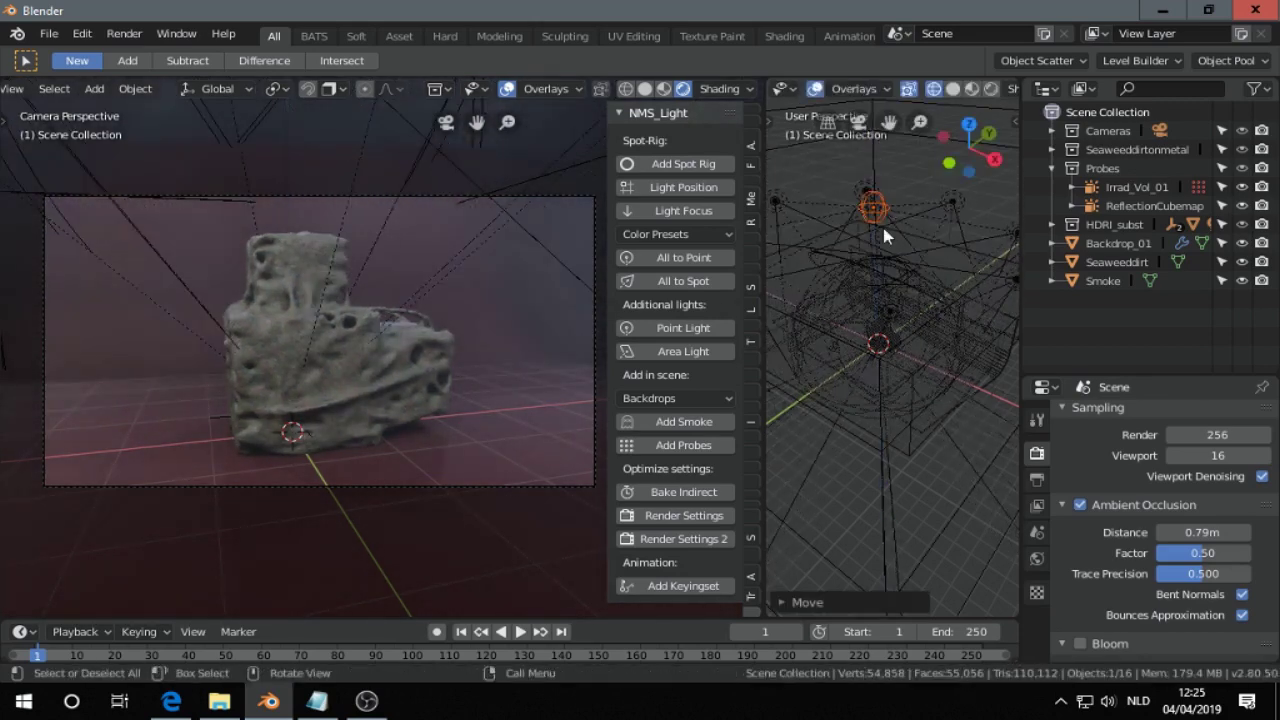
- Shift the spot light to a new position along the global X axis
key("g")
key("x")
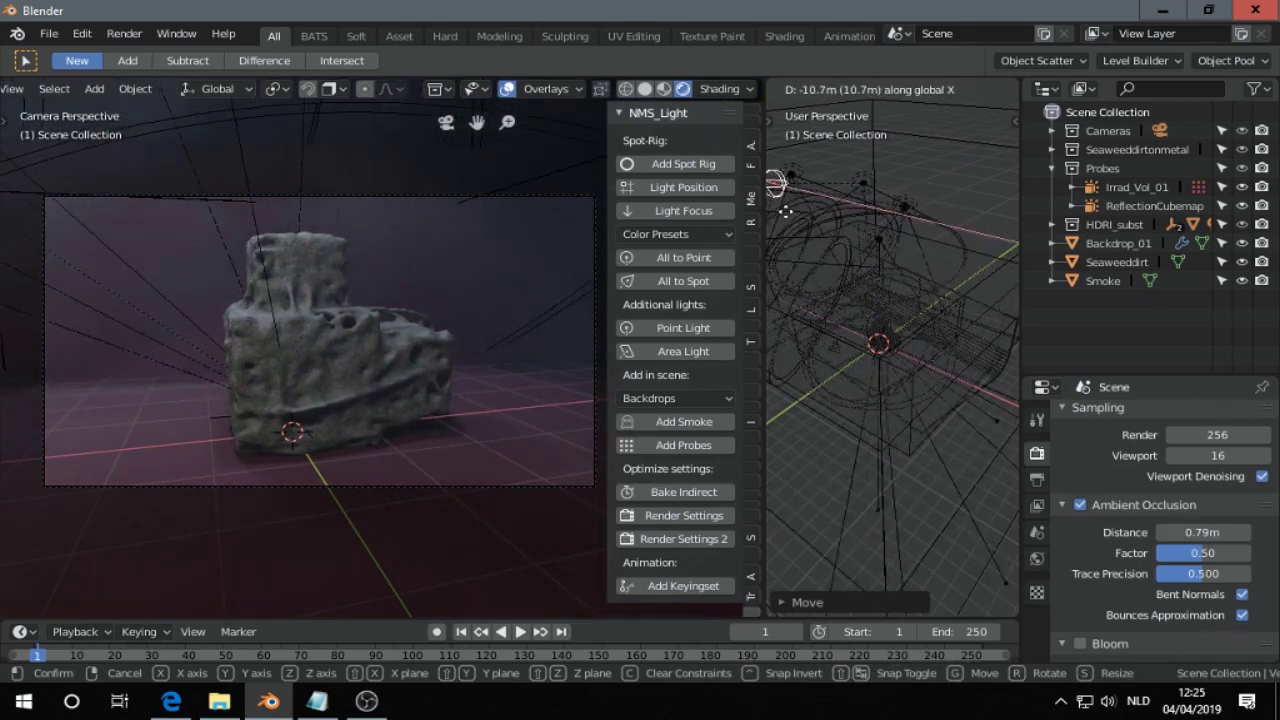
left_click(797, 212)
middle_click_drag(840, 268, 879, 261)
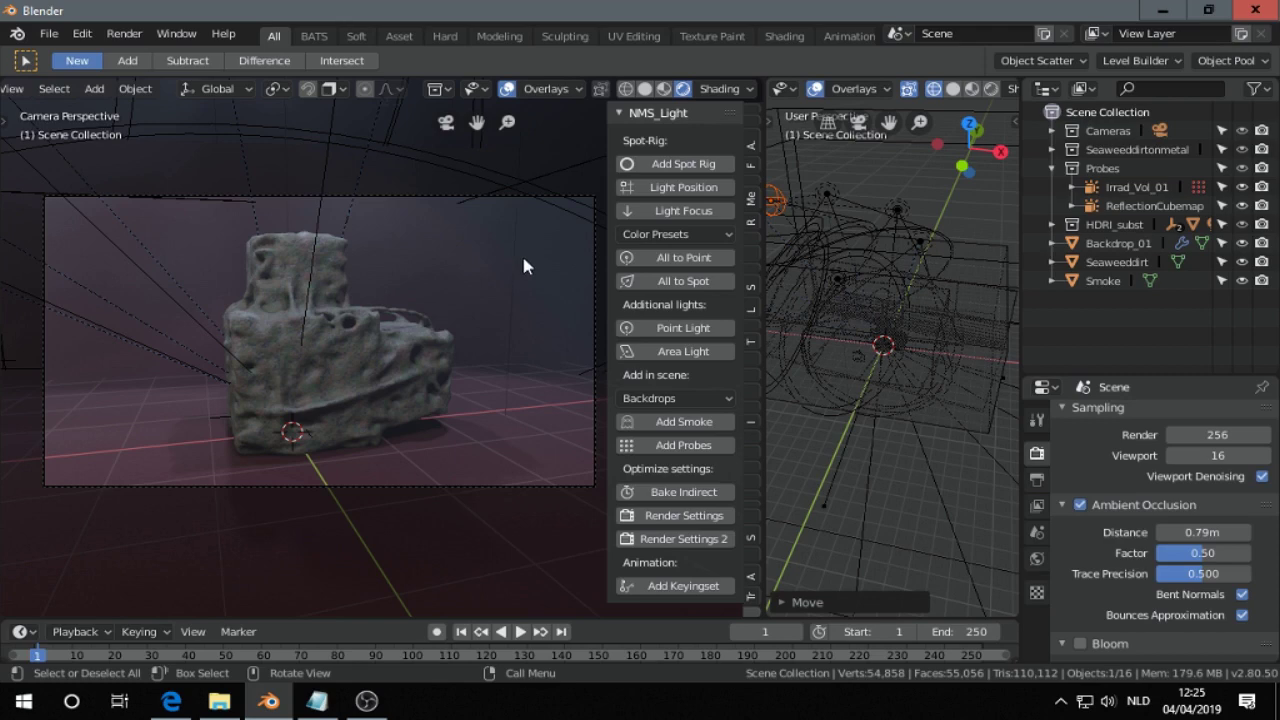
- Try the Pink Sunrise, Teufelsberg, Mpumalanga, Rainbow and Orange-Teal colour presets on the light rig
left_click(668, 236)
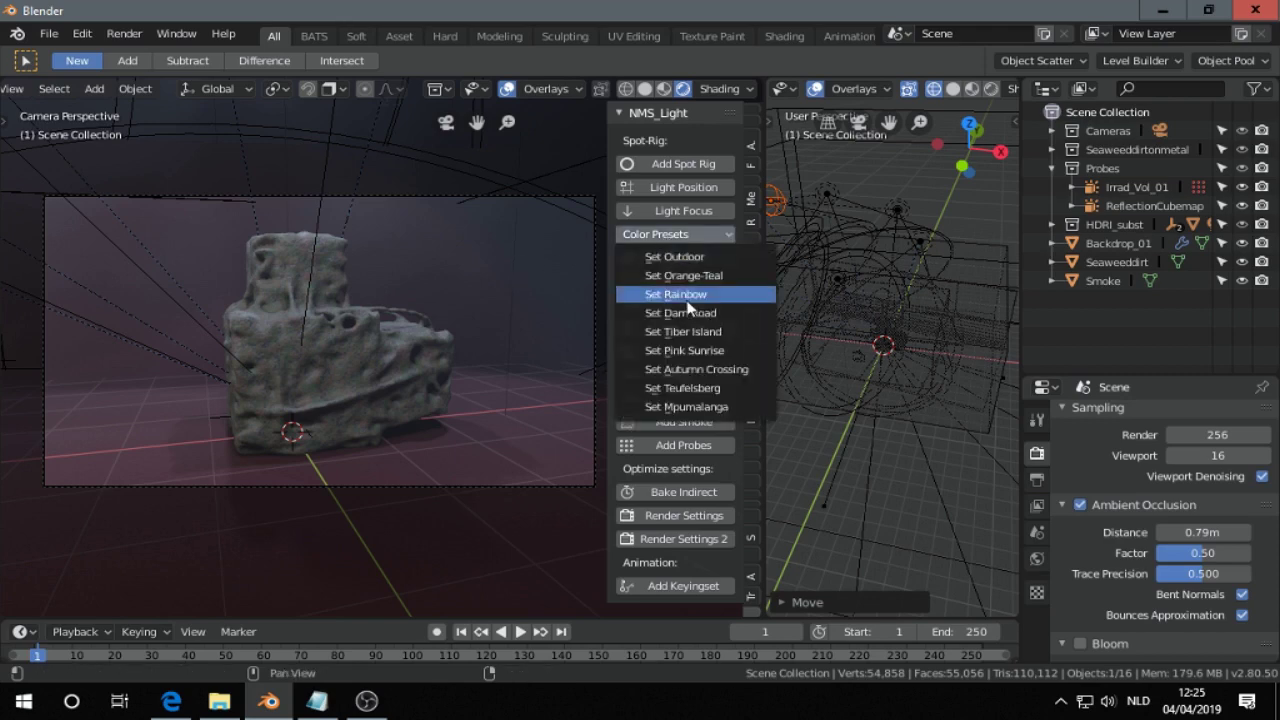
left_click(673, 352)
left_click(680, 236)
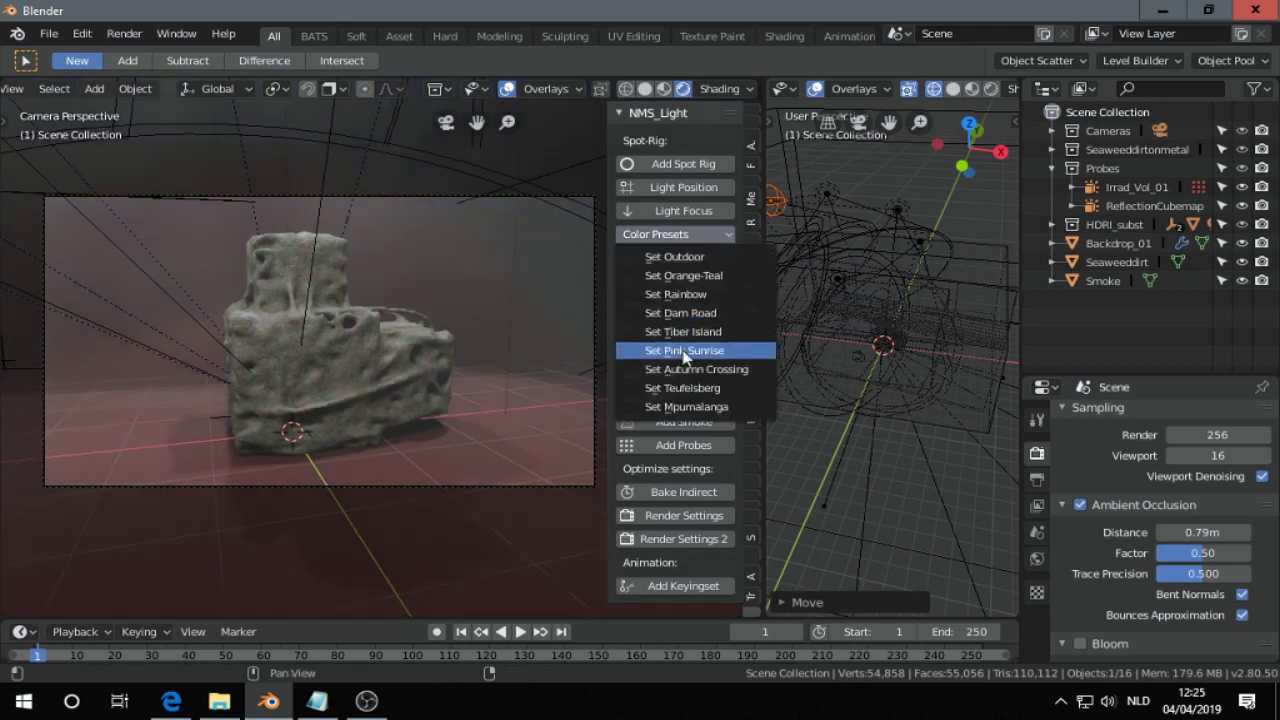
left_click(681, 390)
left_click(680, 239)
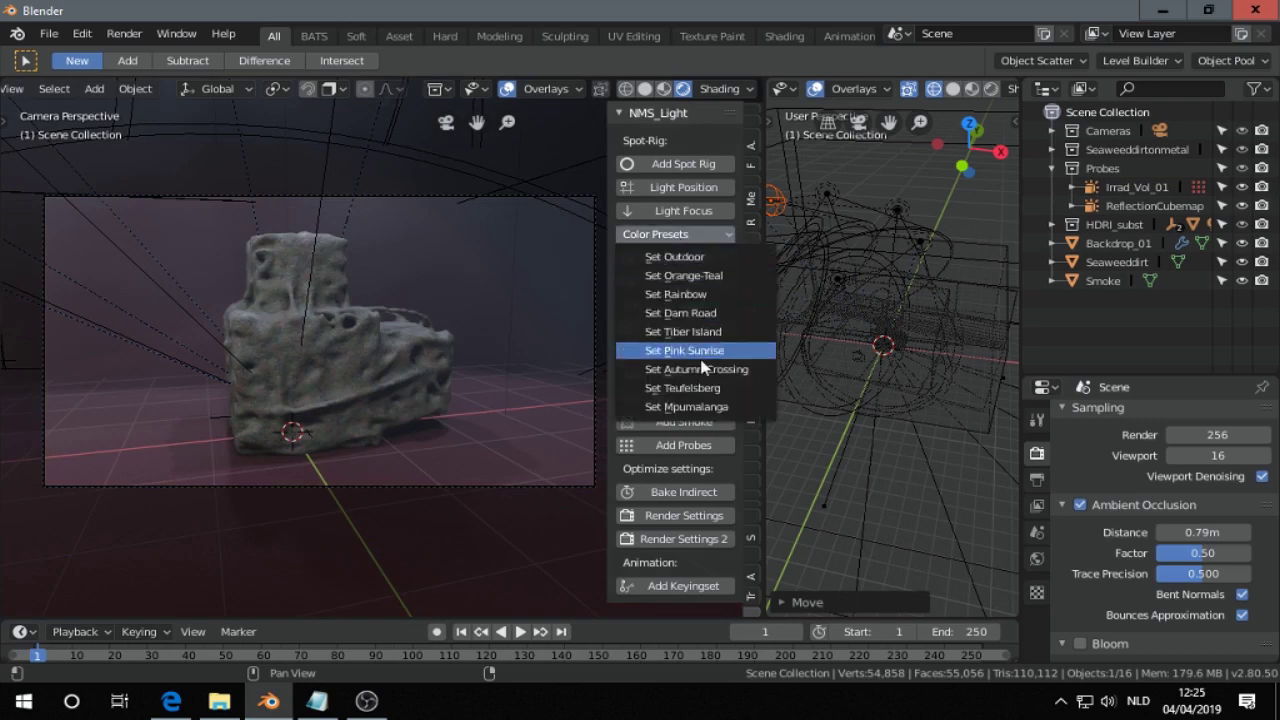
left_click(690, 407)
left_click(702, 244)
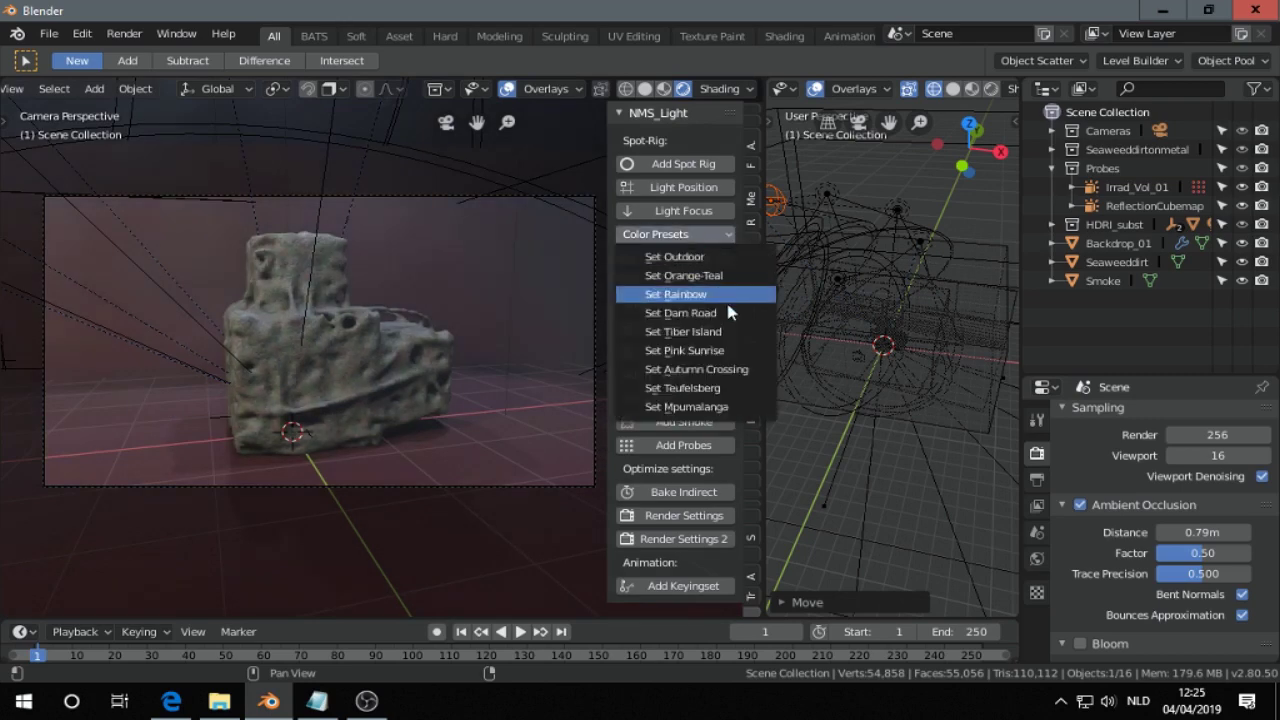
left_click(698, 302)
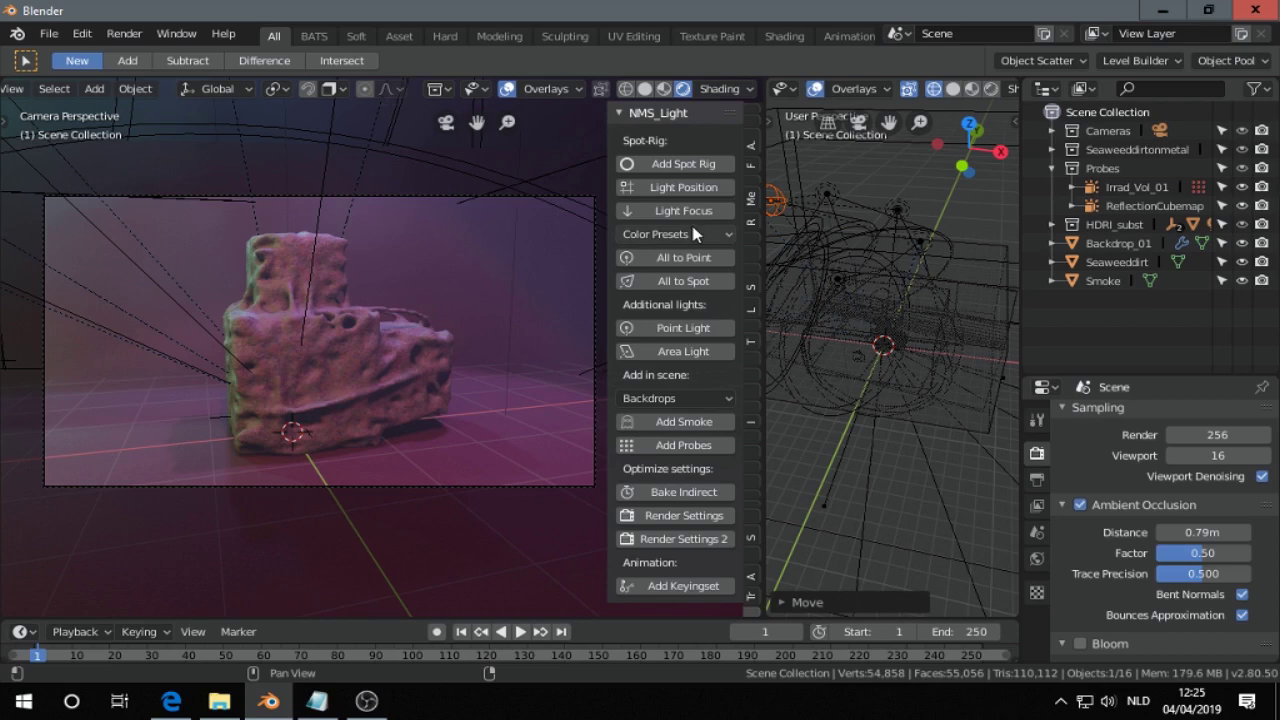
left_click(695, 234)
left_click(690, 276)
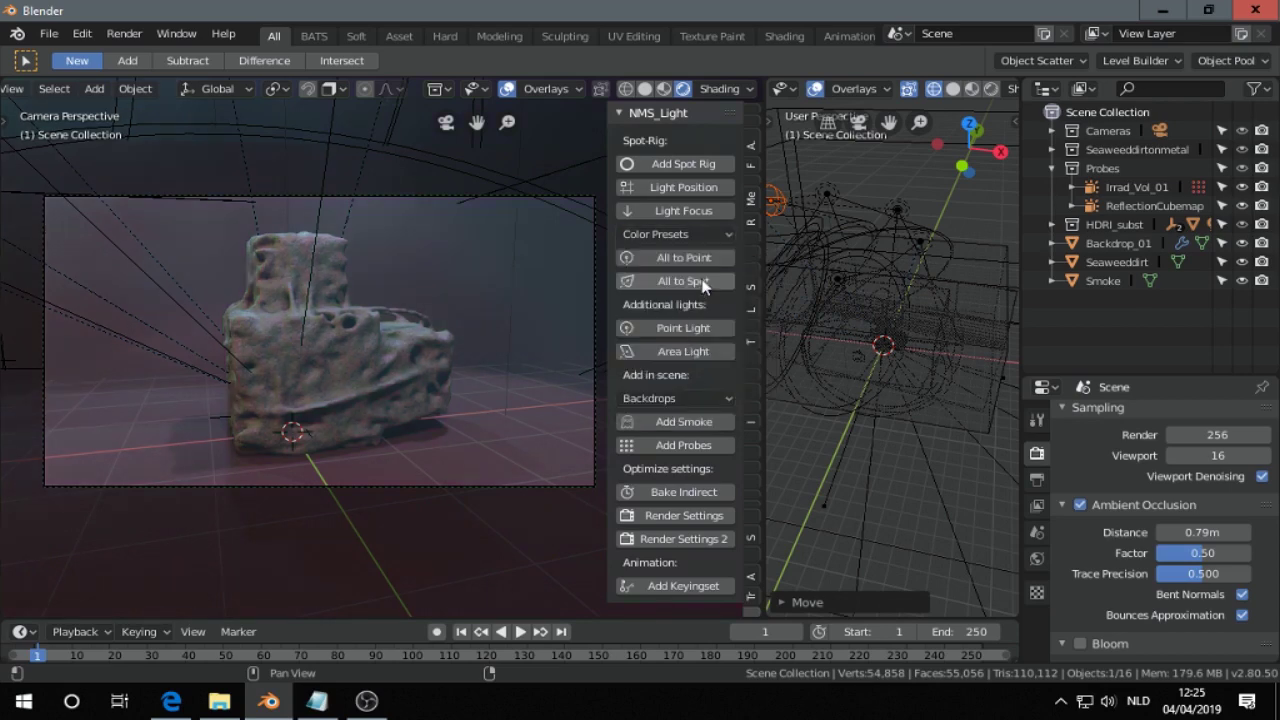
left_click(695, 234)
- Reapply the Teufelsberg colour preset and shift the rig lights along X
left_click(697, 390)
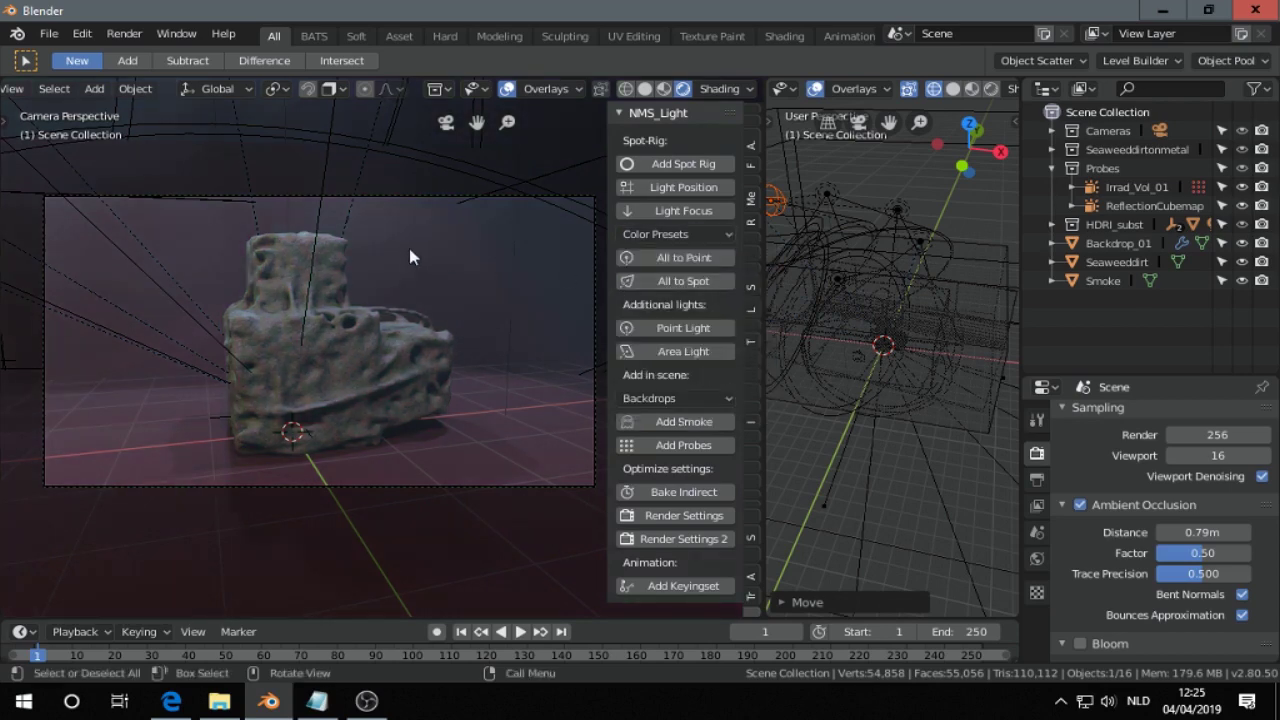
key("g")
key("x")
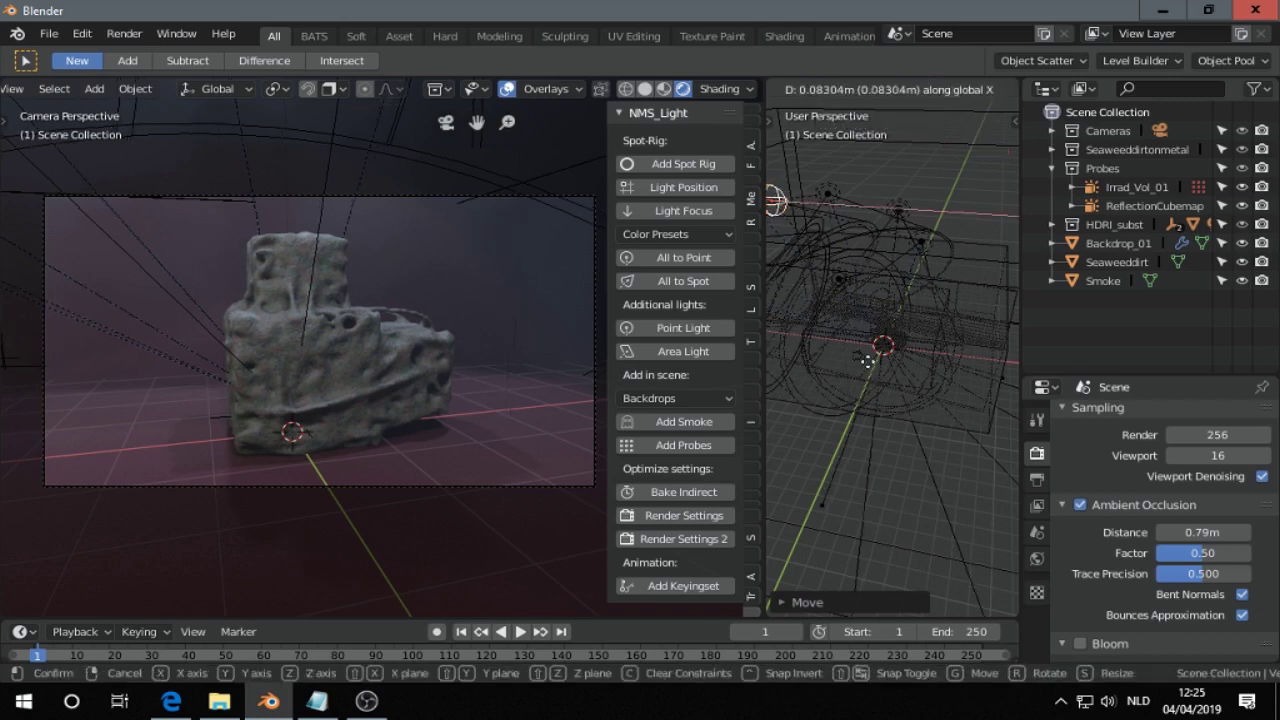
left_click(859, 375)
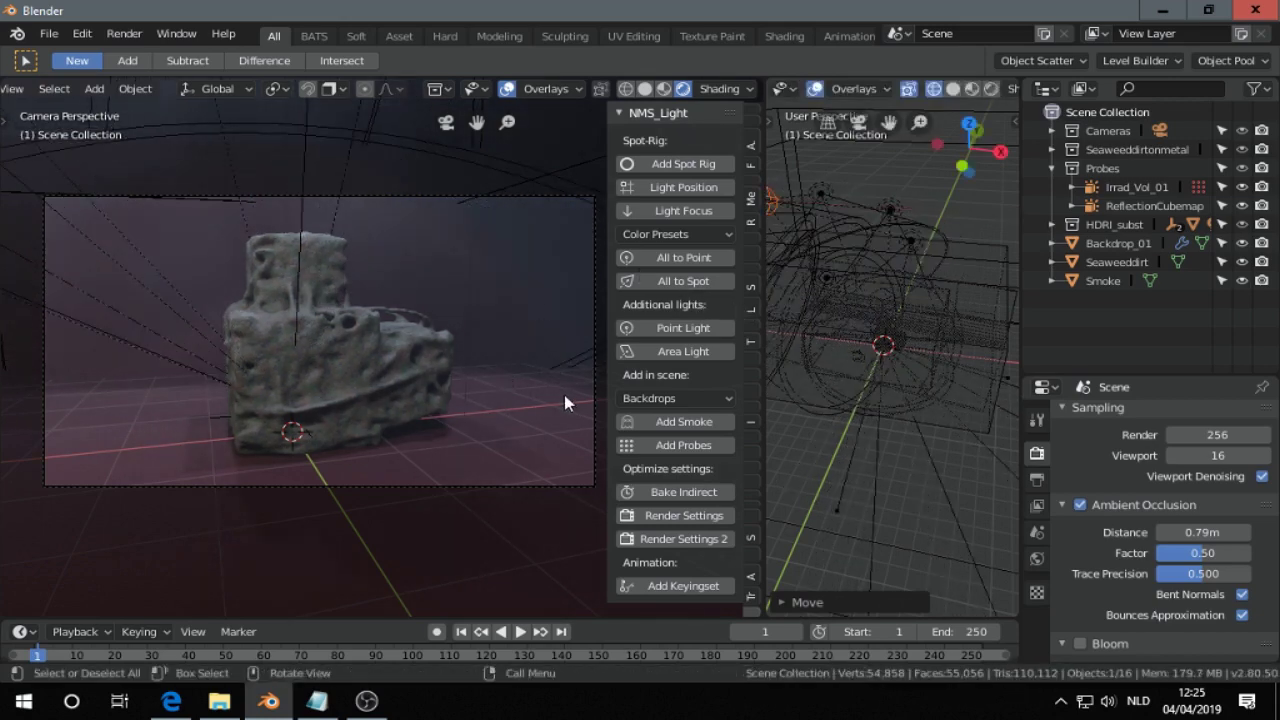
- Add a point light and position it beside the rock along X and Y
left_click(675, 329)
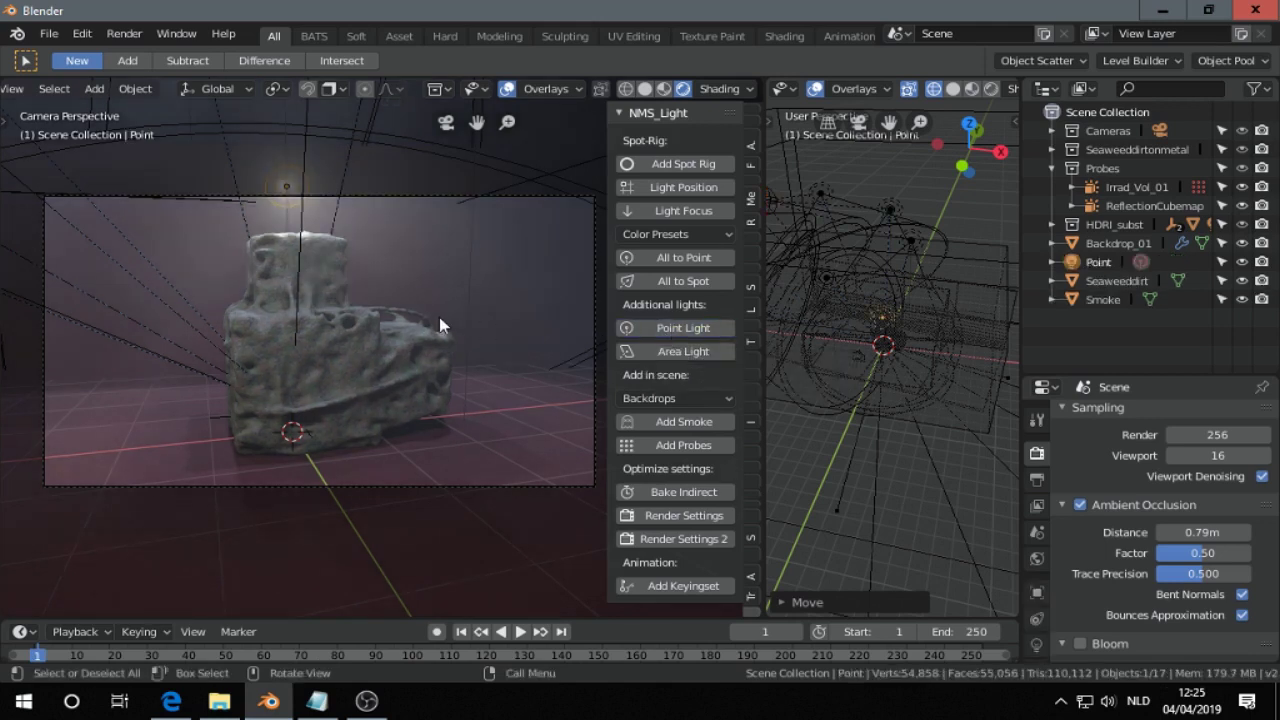
key("g")
key("x")
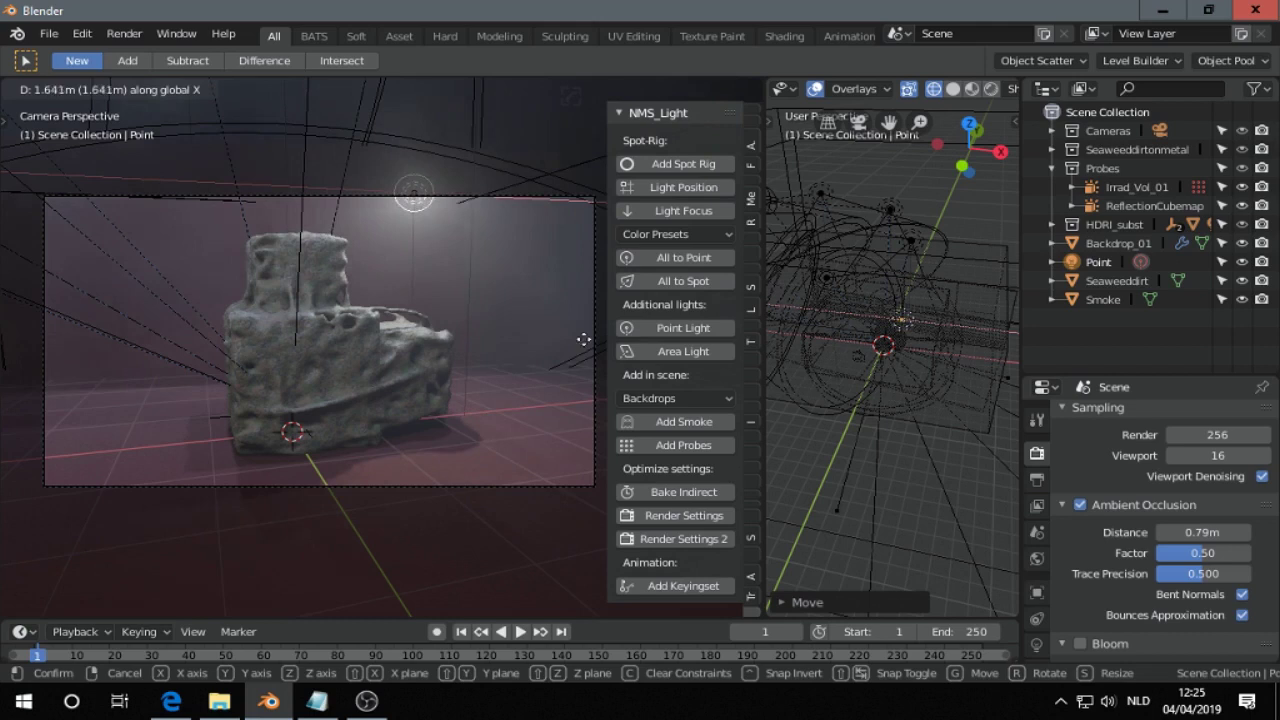
left_click(701, 357)
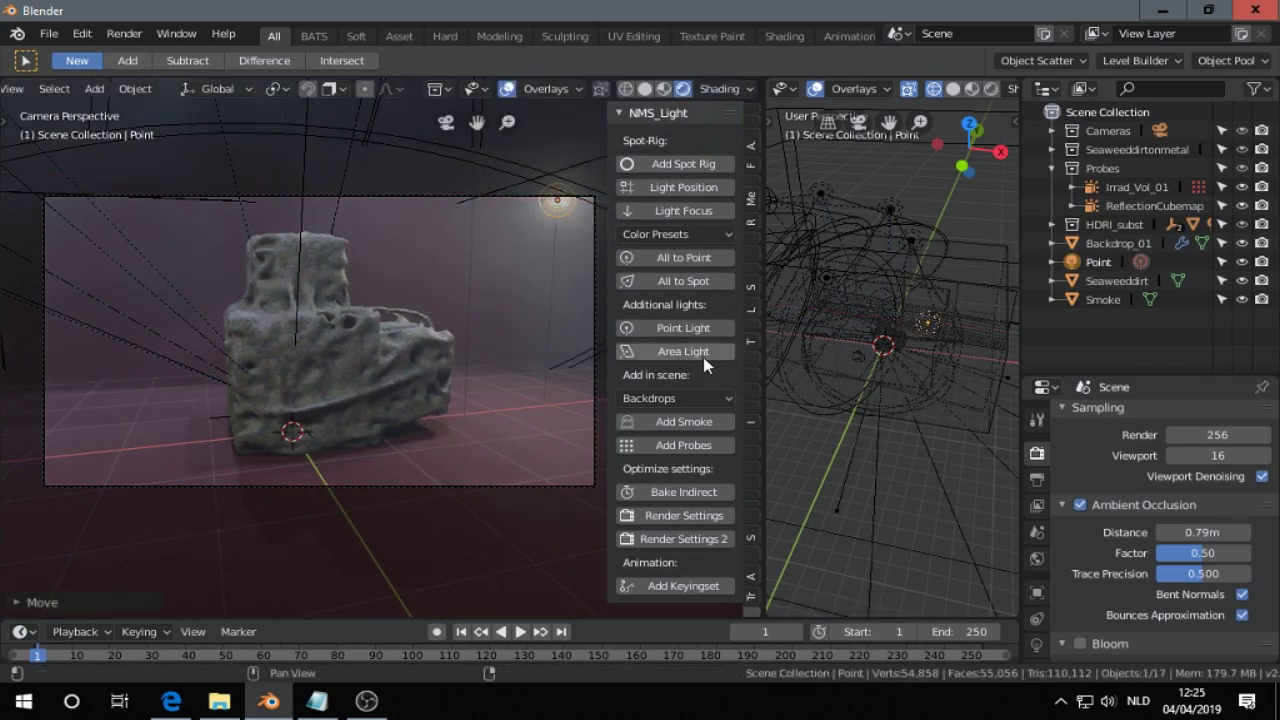
key("g")
key("y")
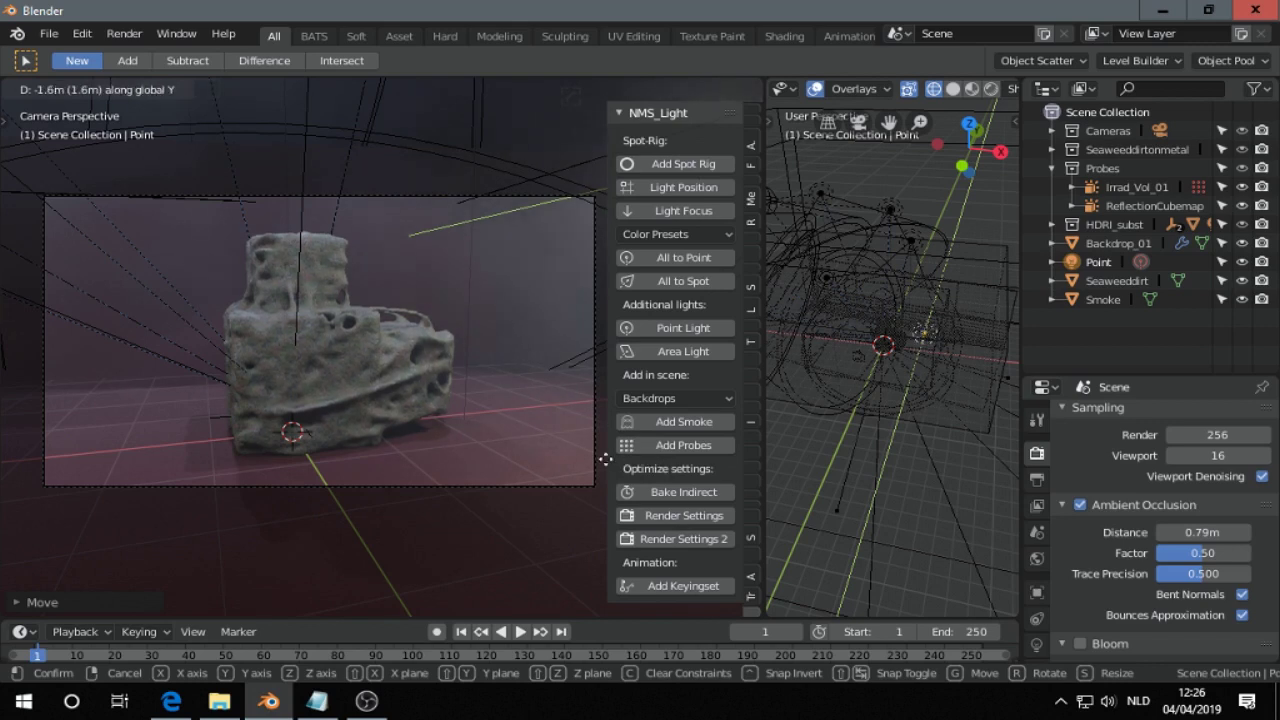
left_click(580, 453)
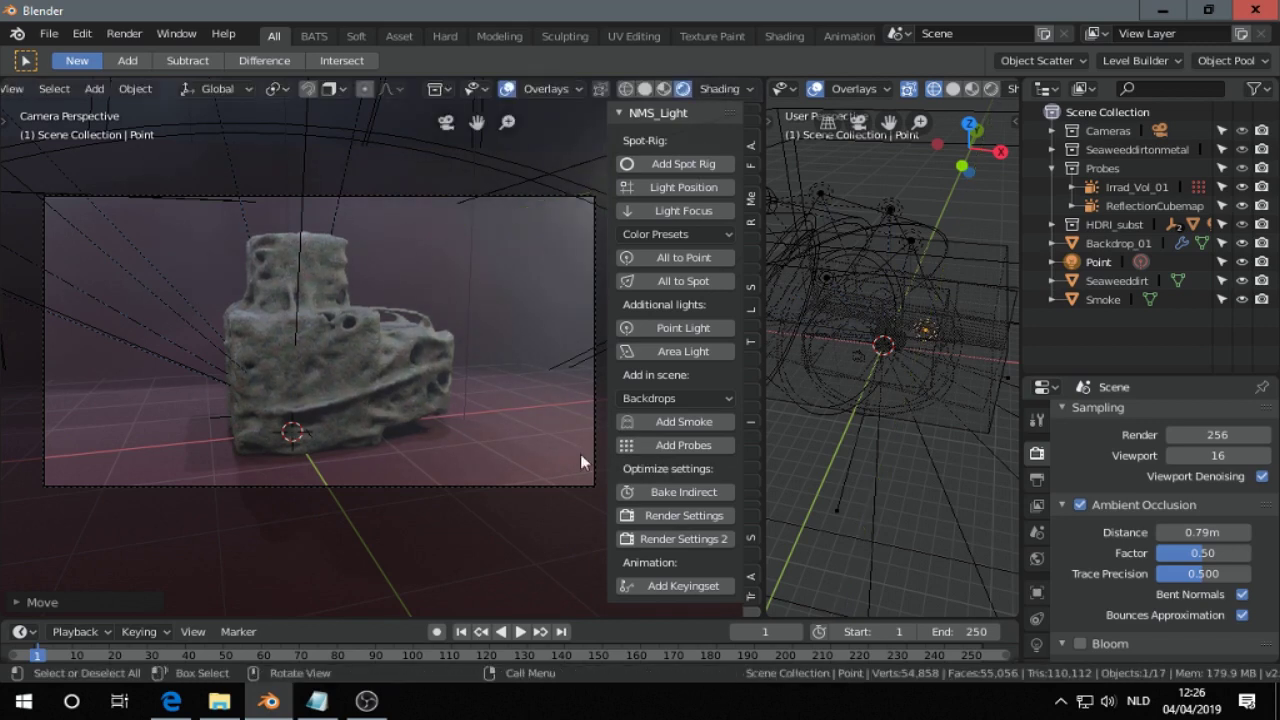
- Tint the point light salmon pink in its Object Data properties
left_click(1037, 646)
scroll(1185, 495, "up", 10)
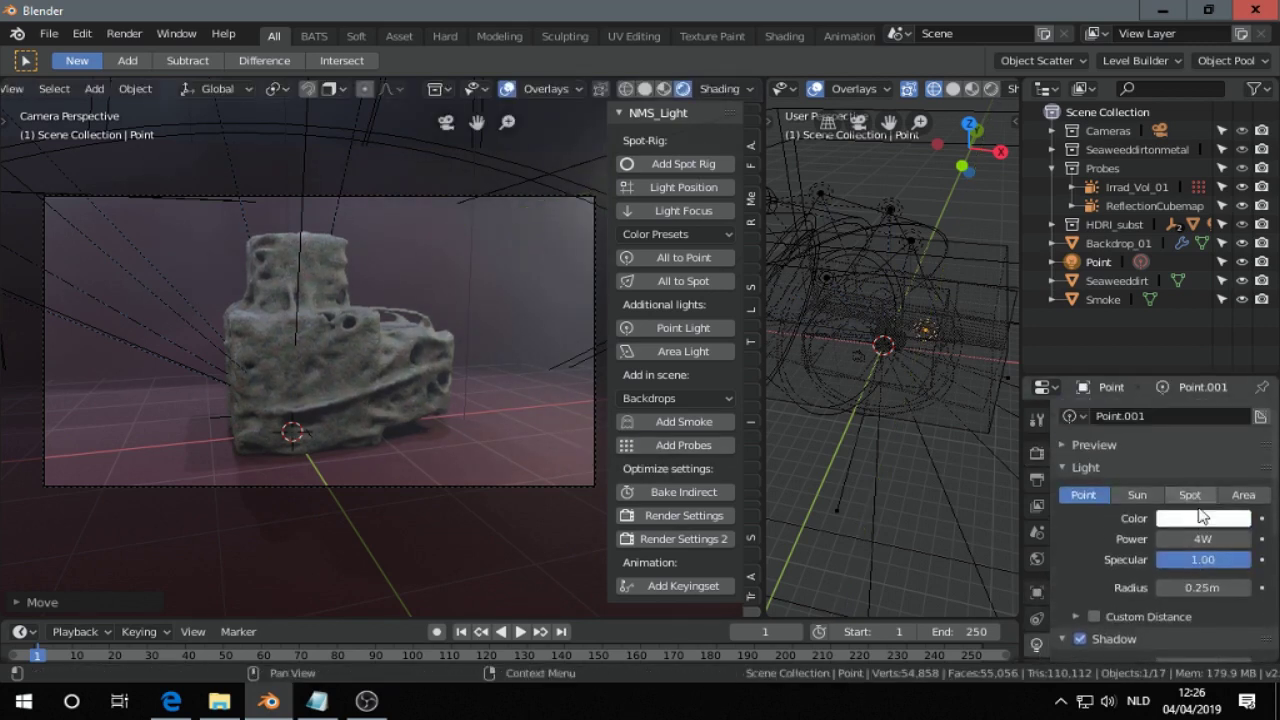
left_click(1203, 518)
mouse_move(1163, 408)
left_mouse_down()
mouse_move(1133, 390)
mouse_move(1141, 376)
left_mouse_up()
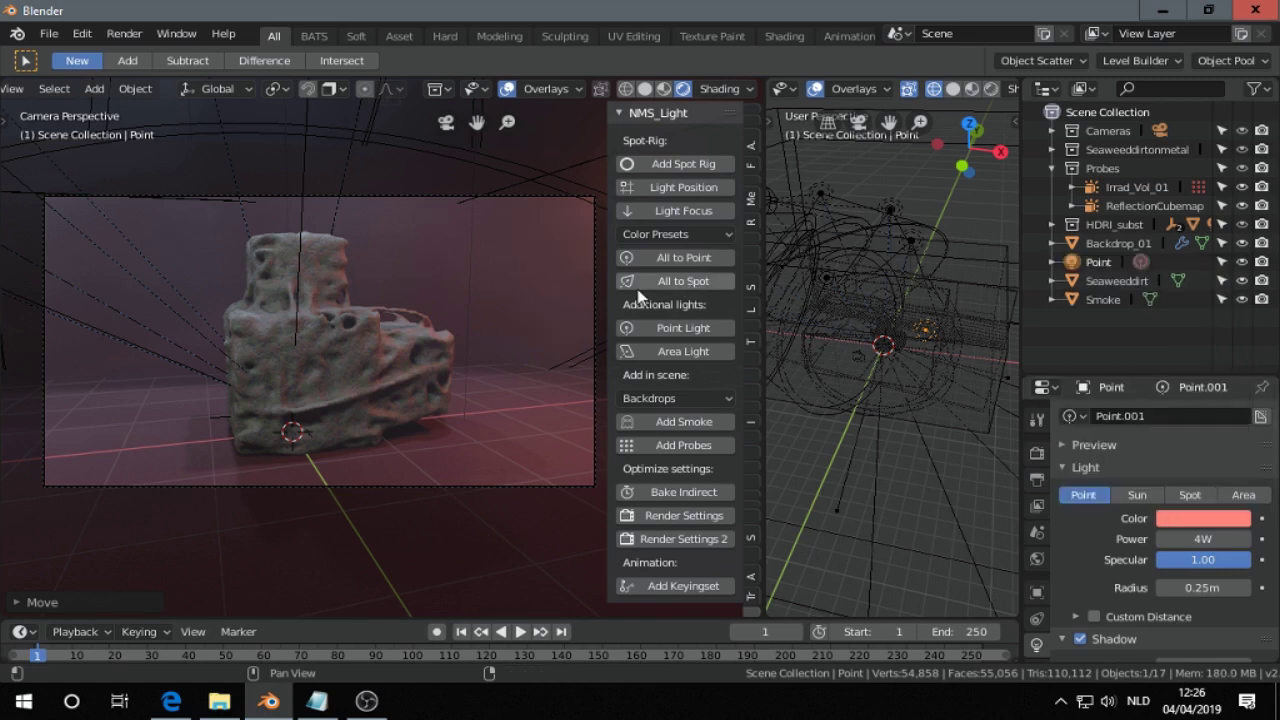
- Hide the Smoke object and select the point light
left_click(1112, 301)
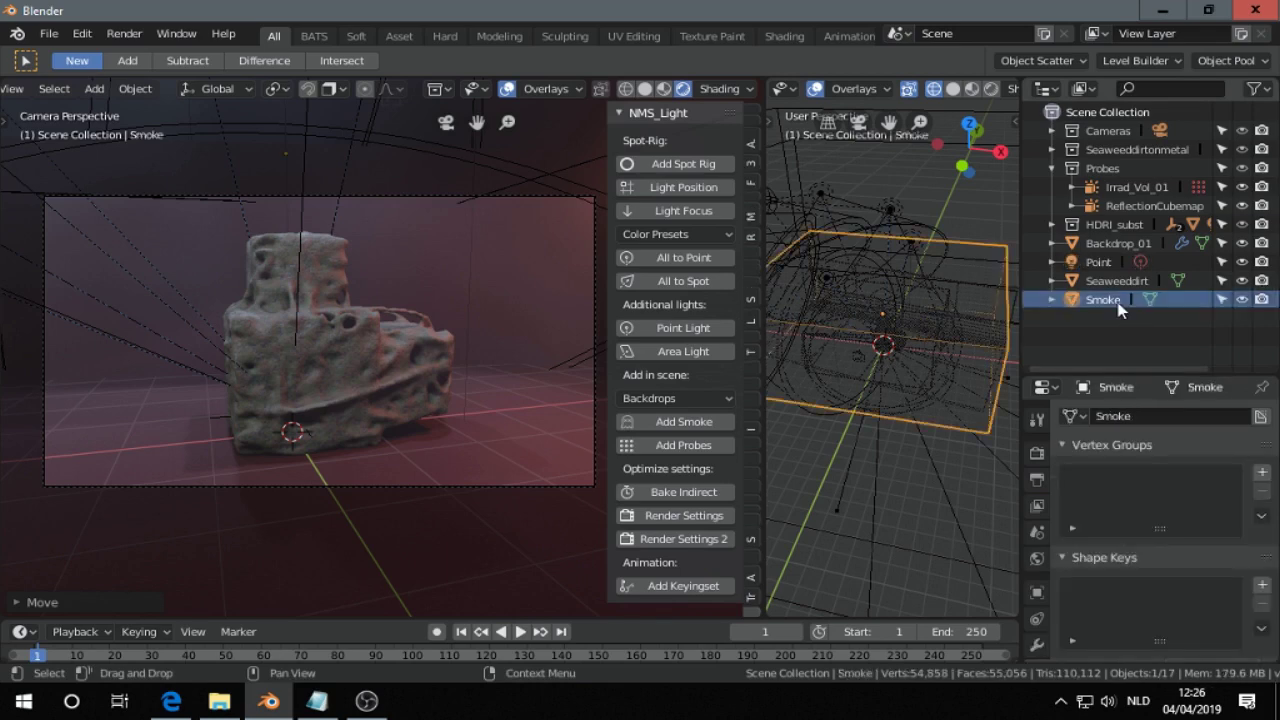
left_click(1241, 301)
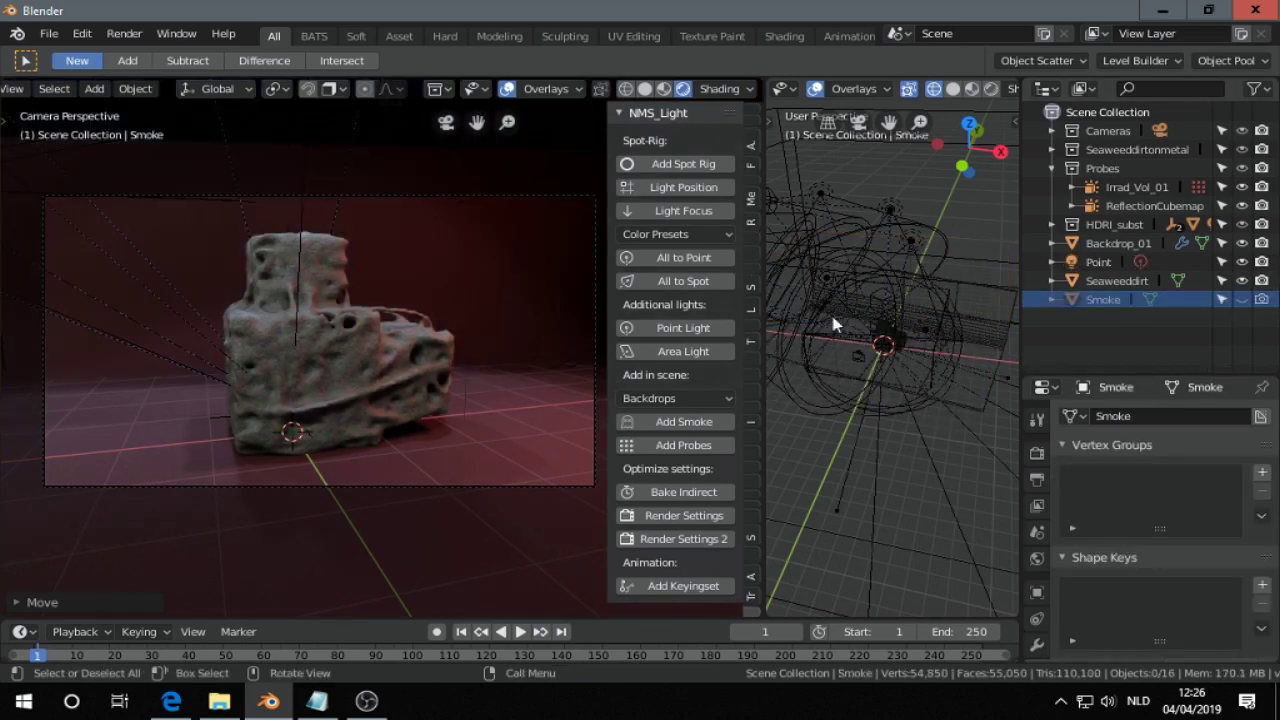
left_click(933, 326)
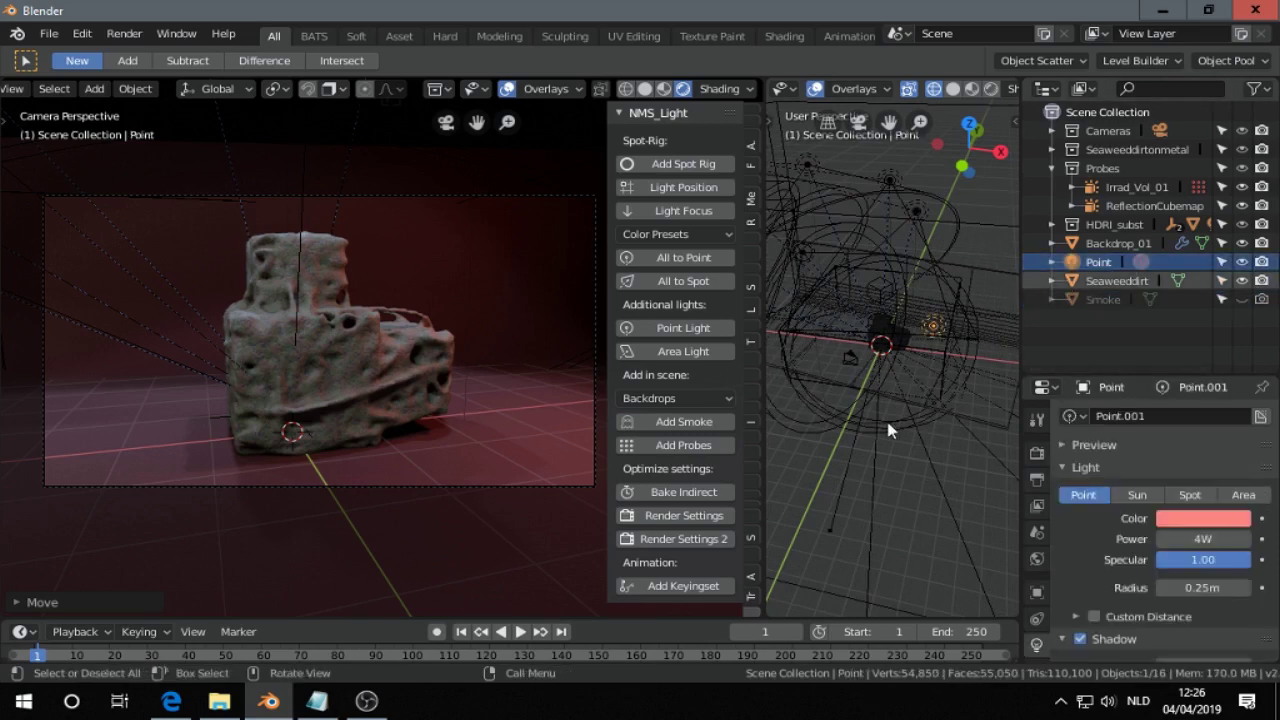
- Move the point light higher beside the rock and set its power to 4.319 W
key("KP_7")
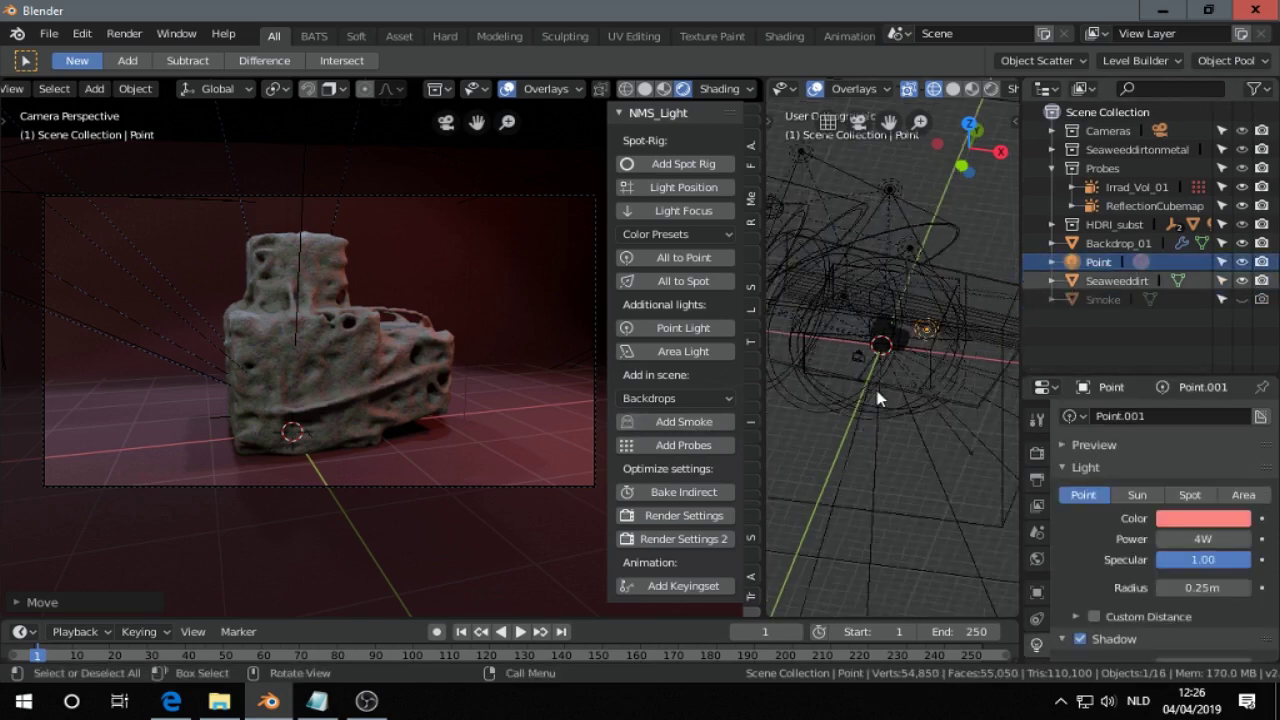
key("g")
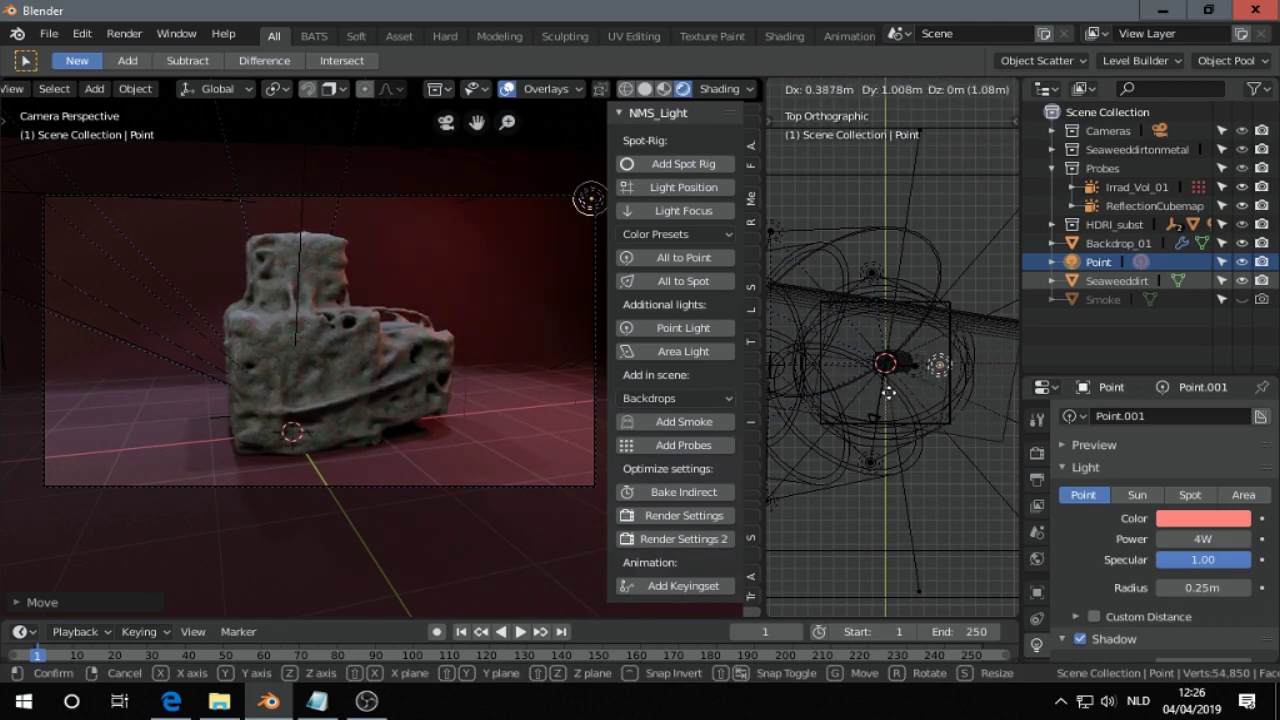
left_click(890, 399)
key("g")
key("z")
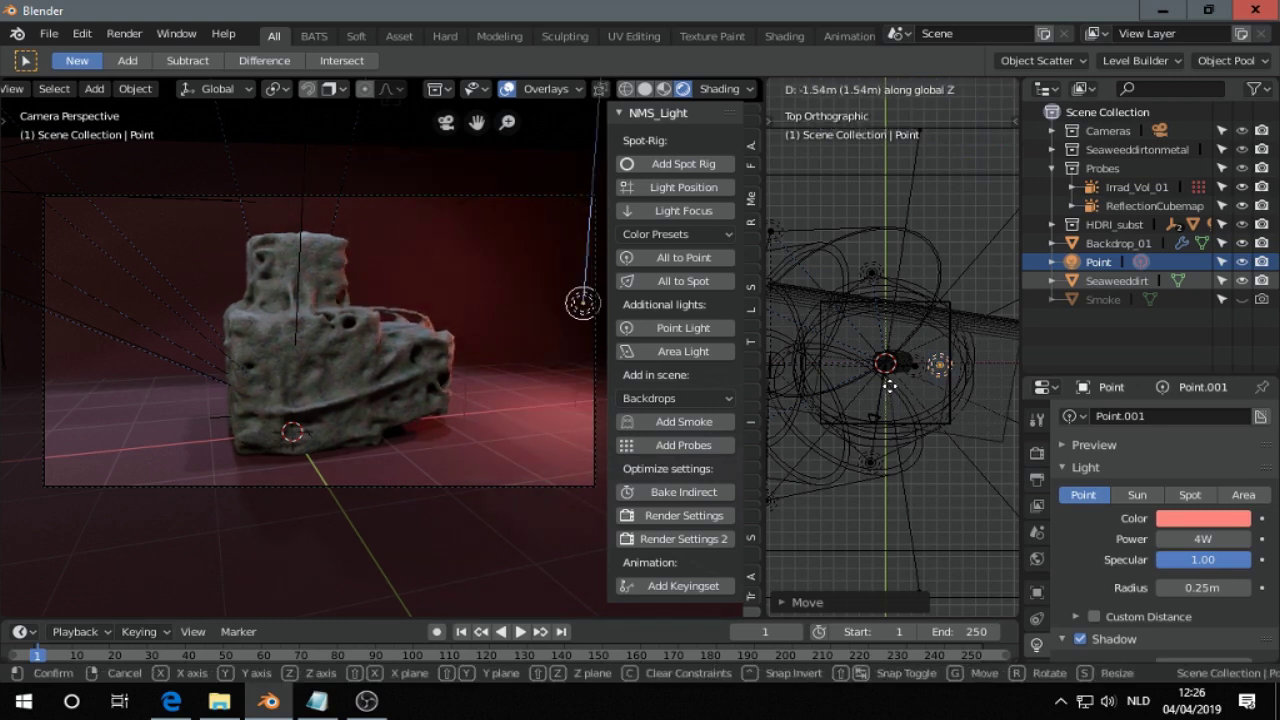
left_click(891, 400)
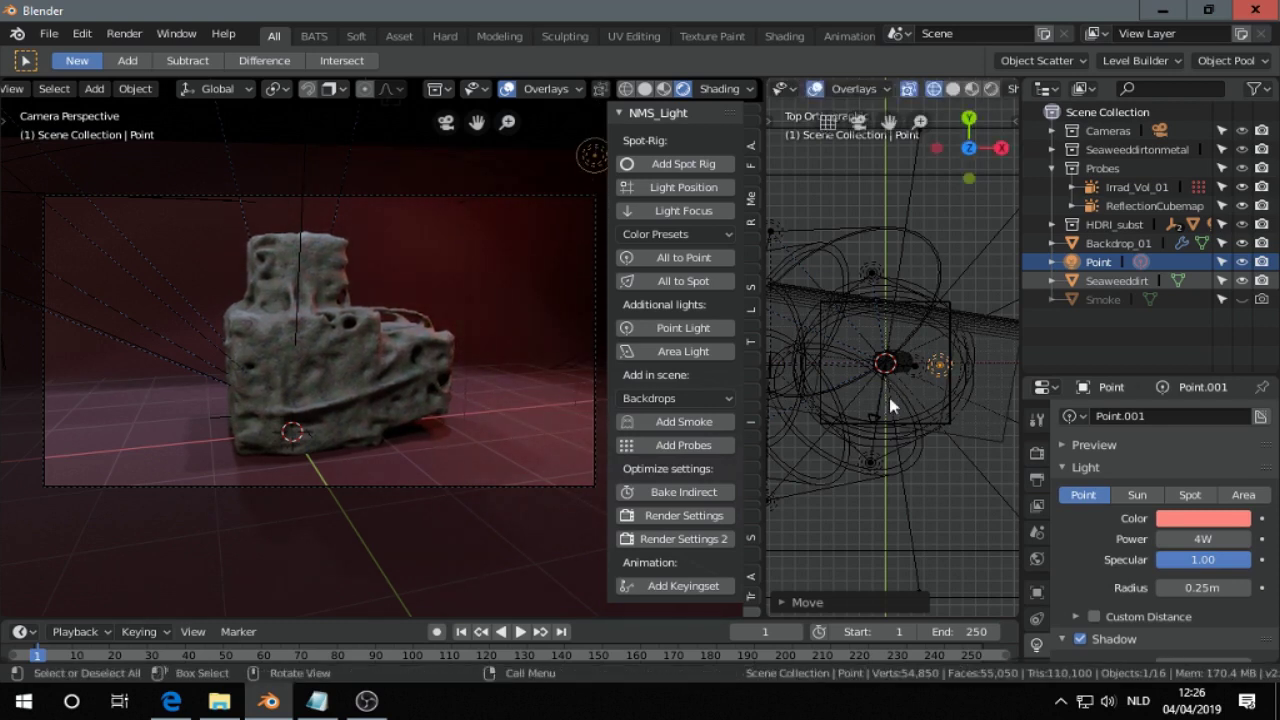
left_click_drag(1203, 539, 1206, 539)
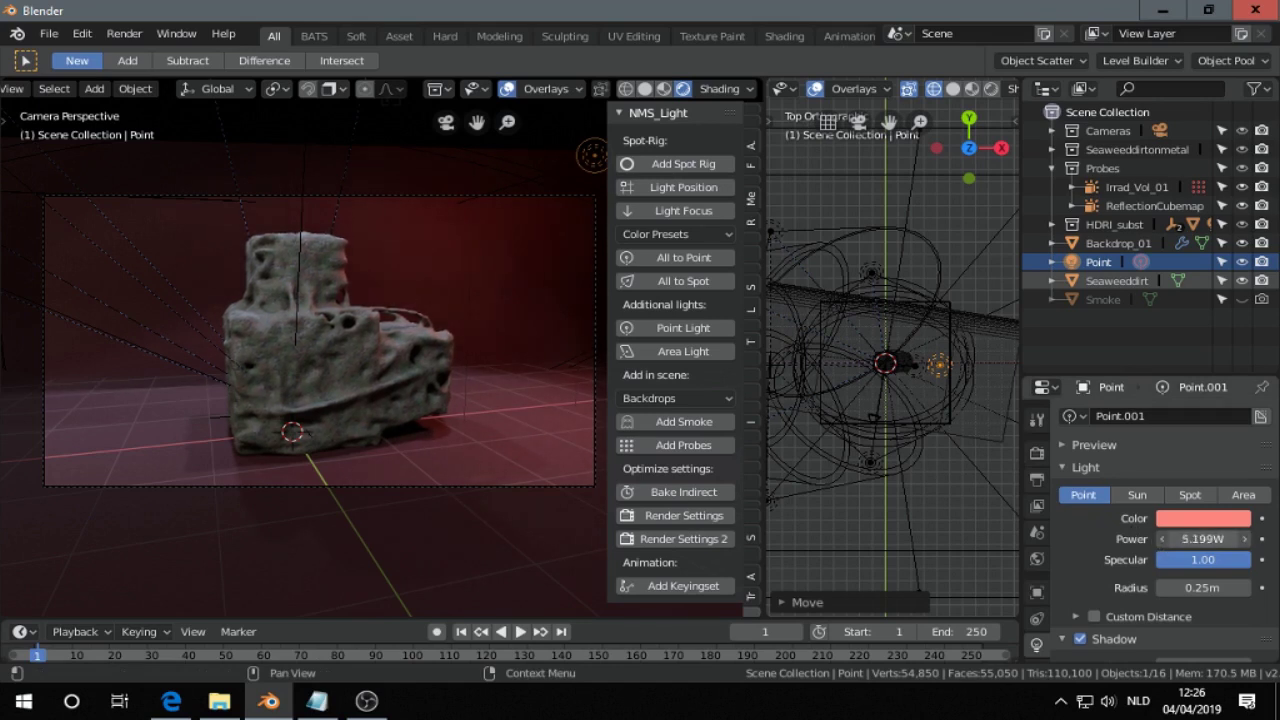
left_click_drag(1206, 539, 1212, 539)
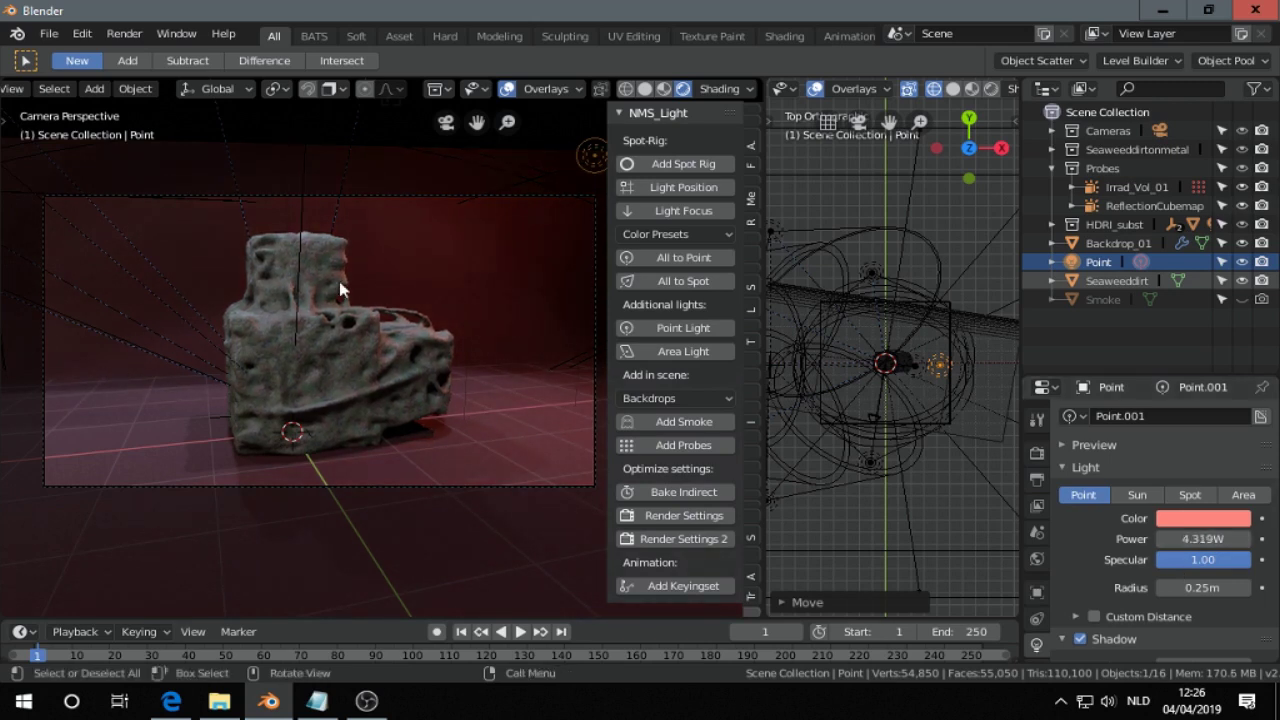
- Duplicate the point light to the rock's other side, tint it light cyan, and render a still
key("shift+d")
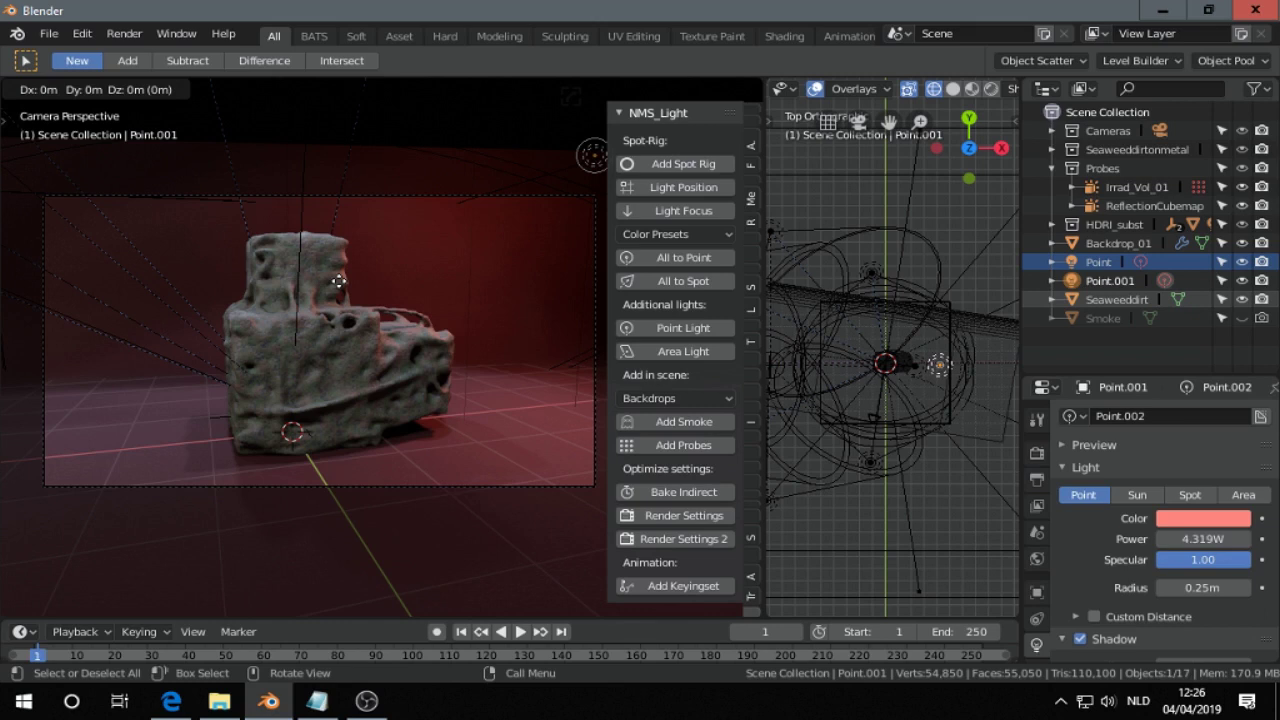
key("x")
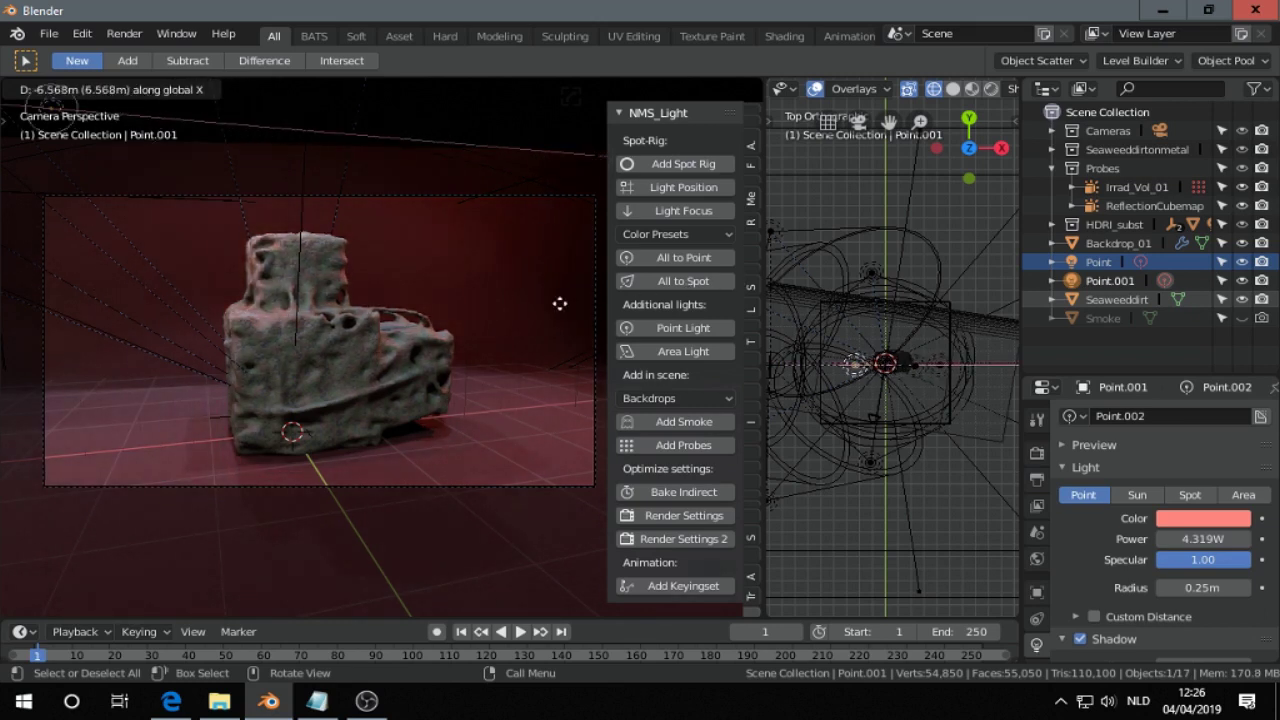
left_click(536, 313)
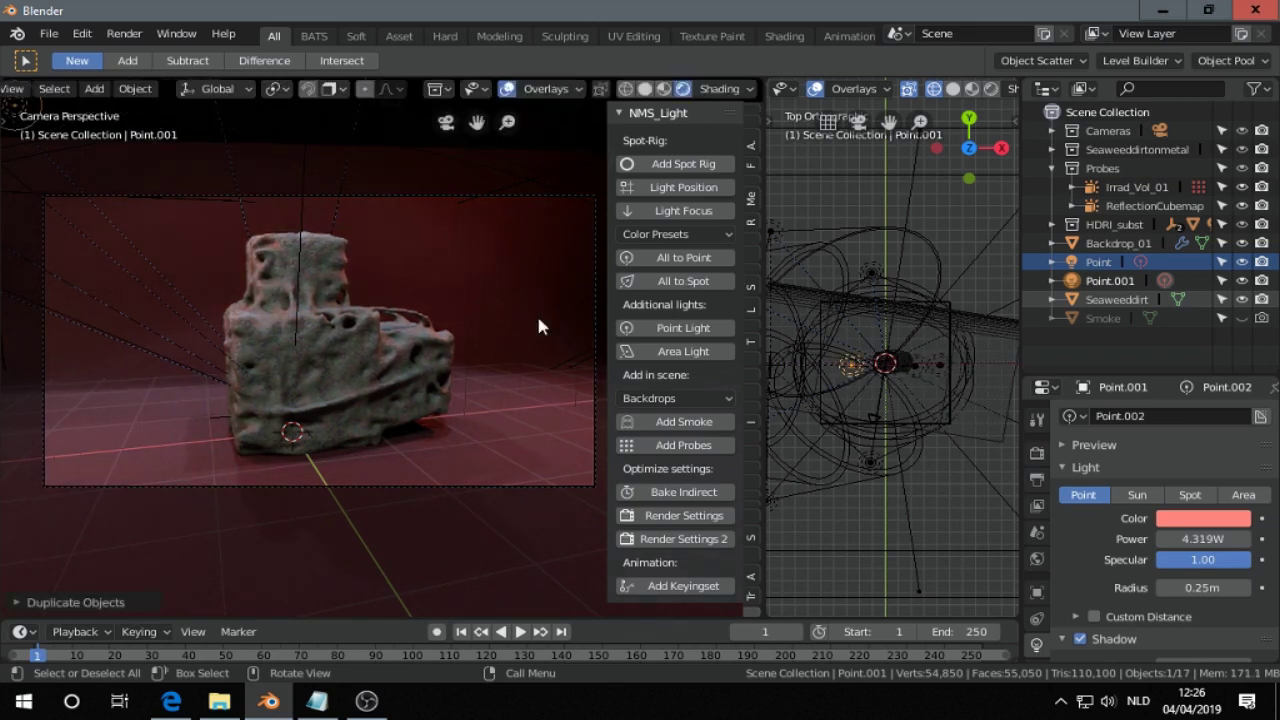
left_click(1197, 519)
left_click_drag(1163, 346, 1146, 318)
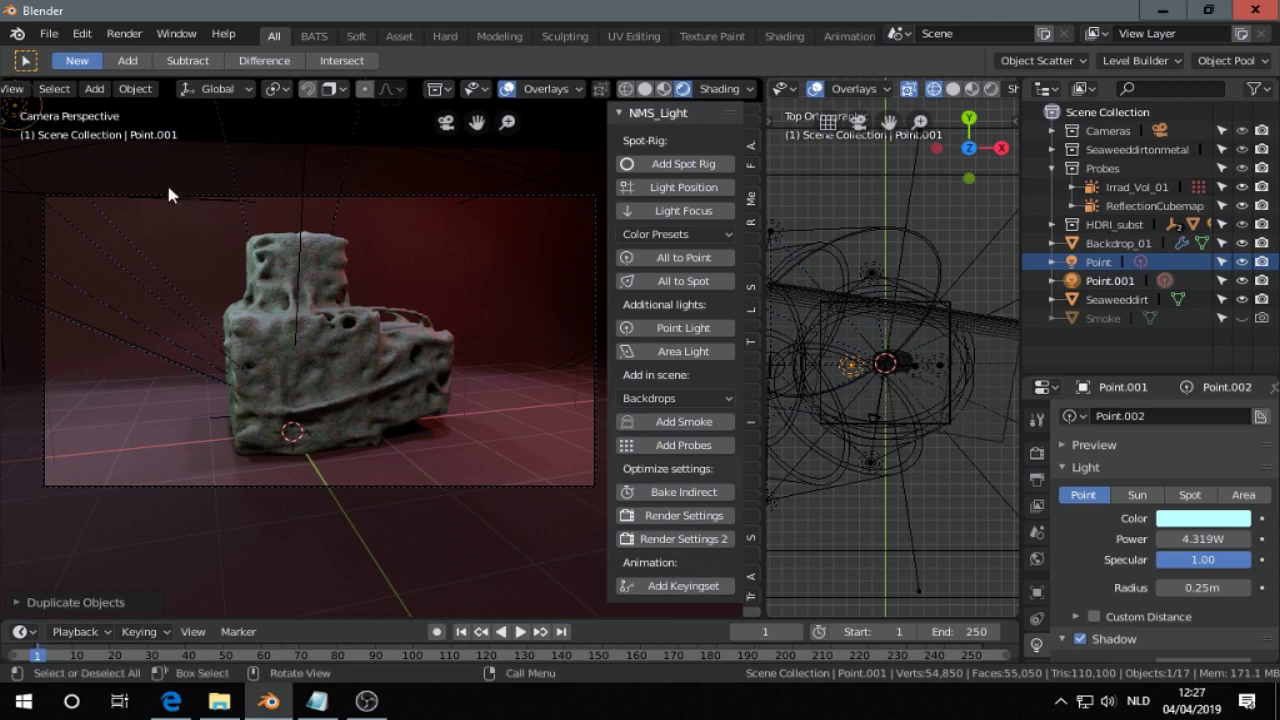
left_click(124, 34)
left_click(150, 55)
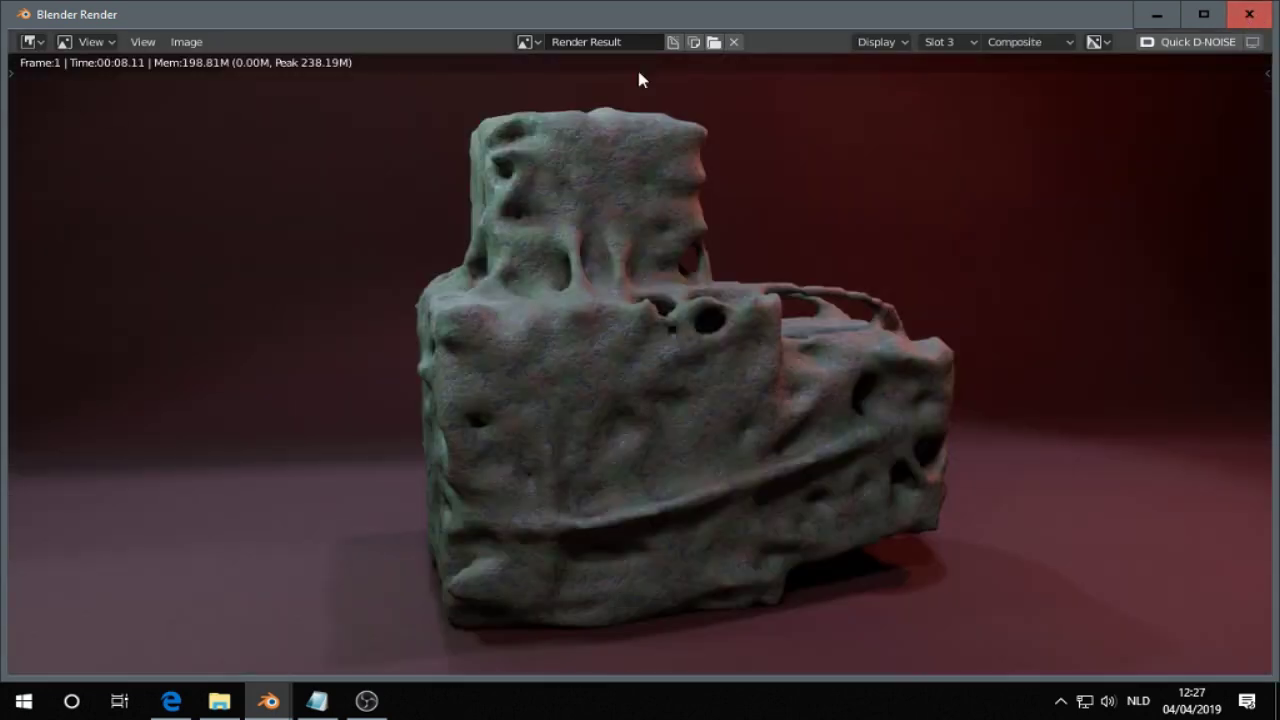
- Show the Render Result in an Image Editor on the left area
left_click(1249, 14)
scroll(27, 91, "up", 3)
left_click(20, 89)
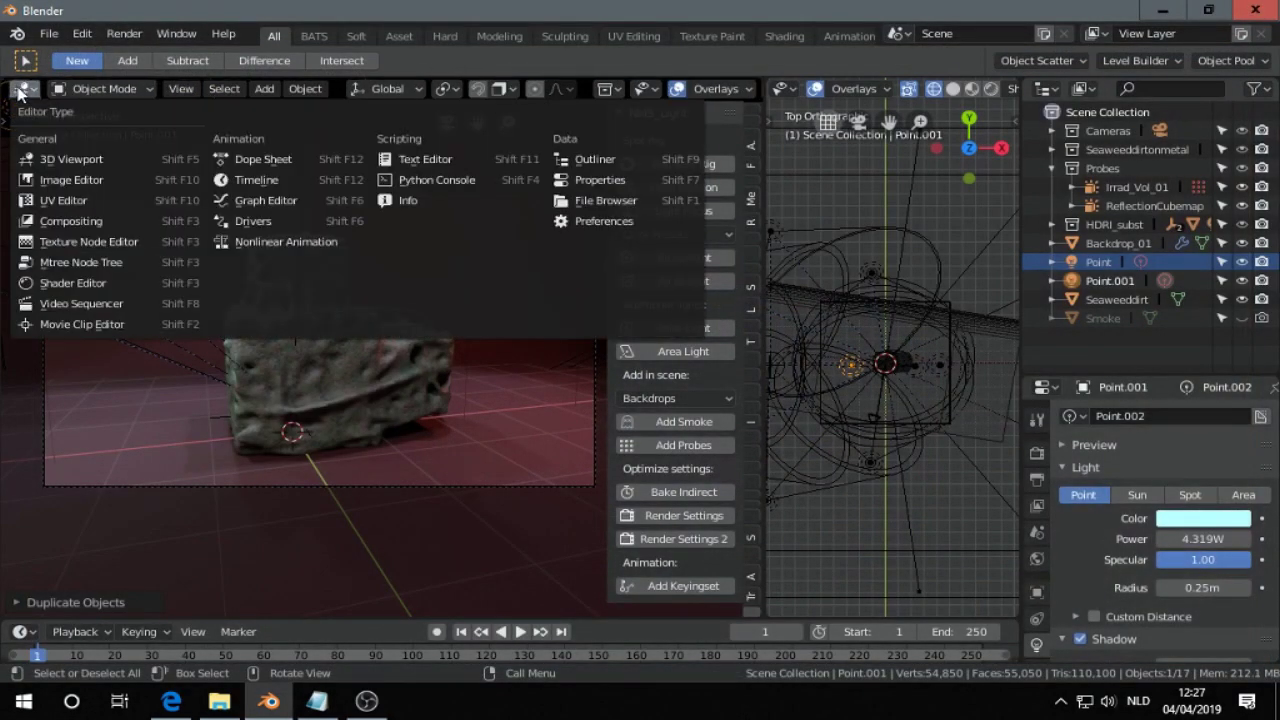
left_click(70, 208)
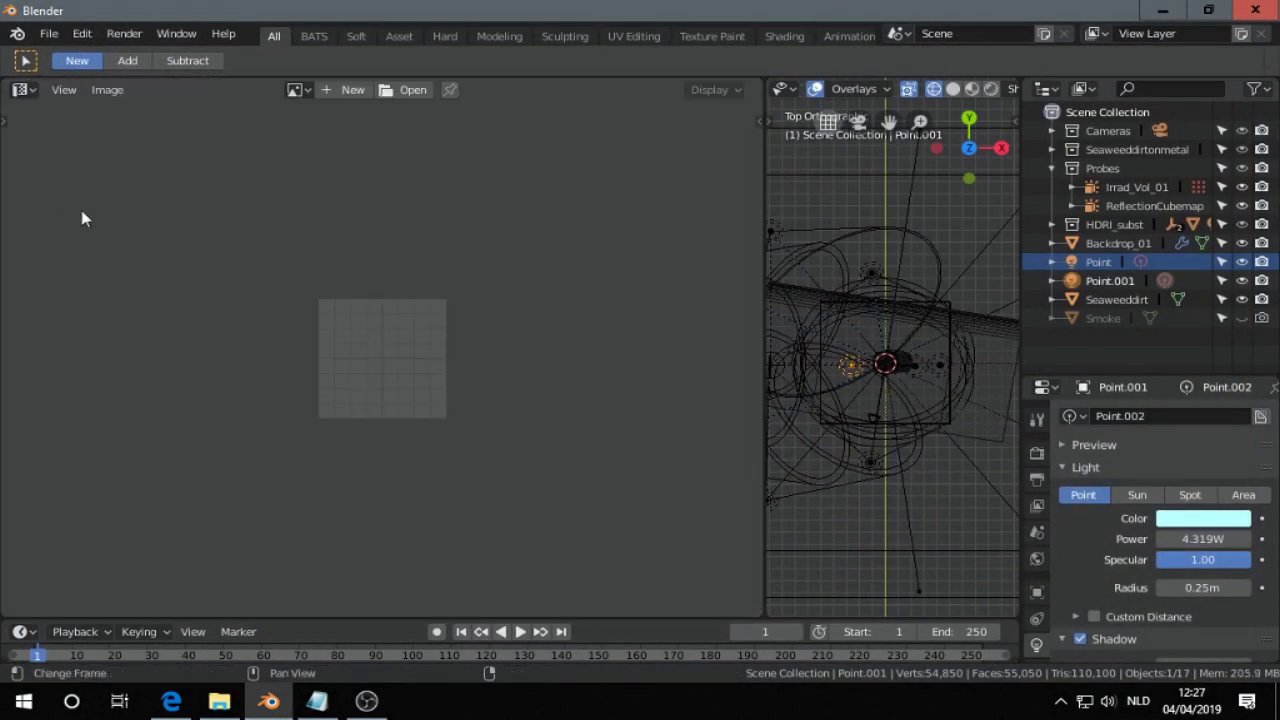
left_click(296, 90)
left_click(351, 172)
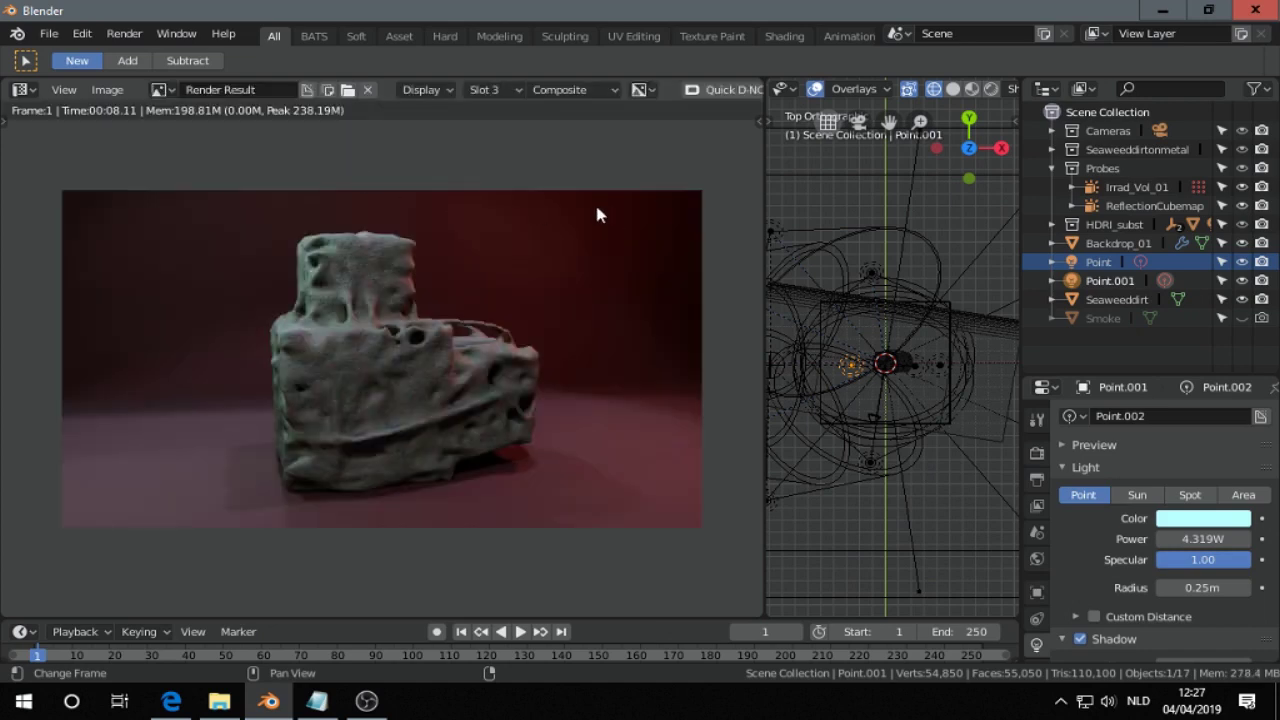
scroll(784, 89, "up", 5)
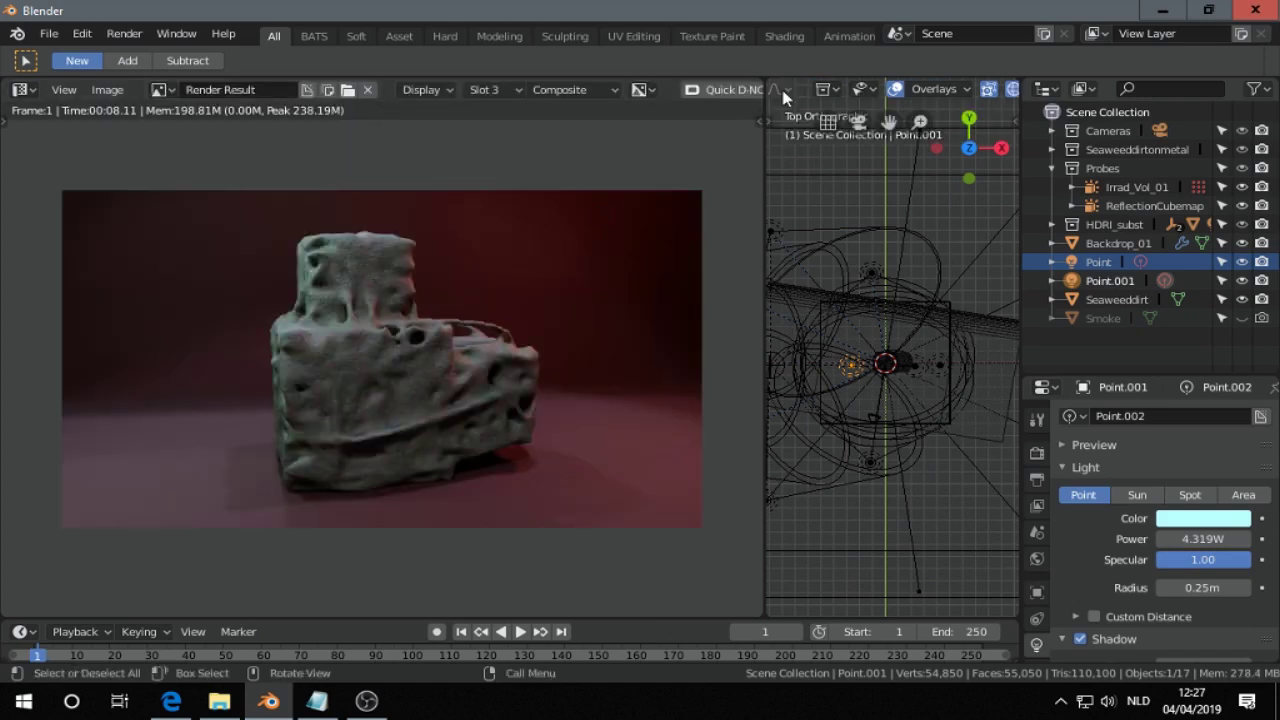
scroll(784, 89, "up", 5)
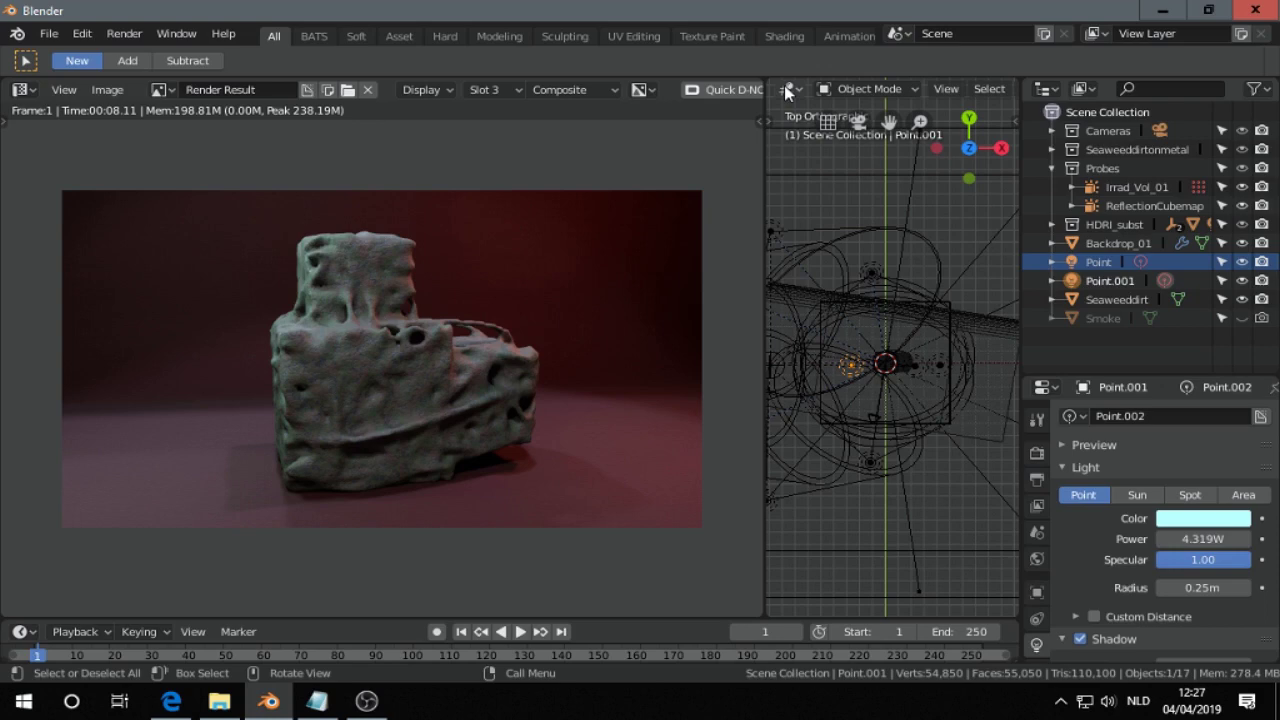
- Switch the right area to the compositor and chain Post and Frame nodes after Blur
left_click(789, 89)
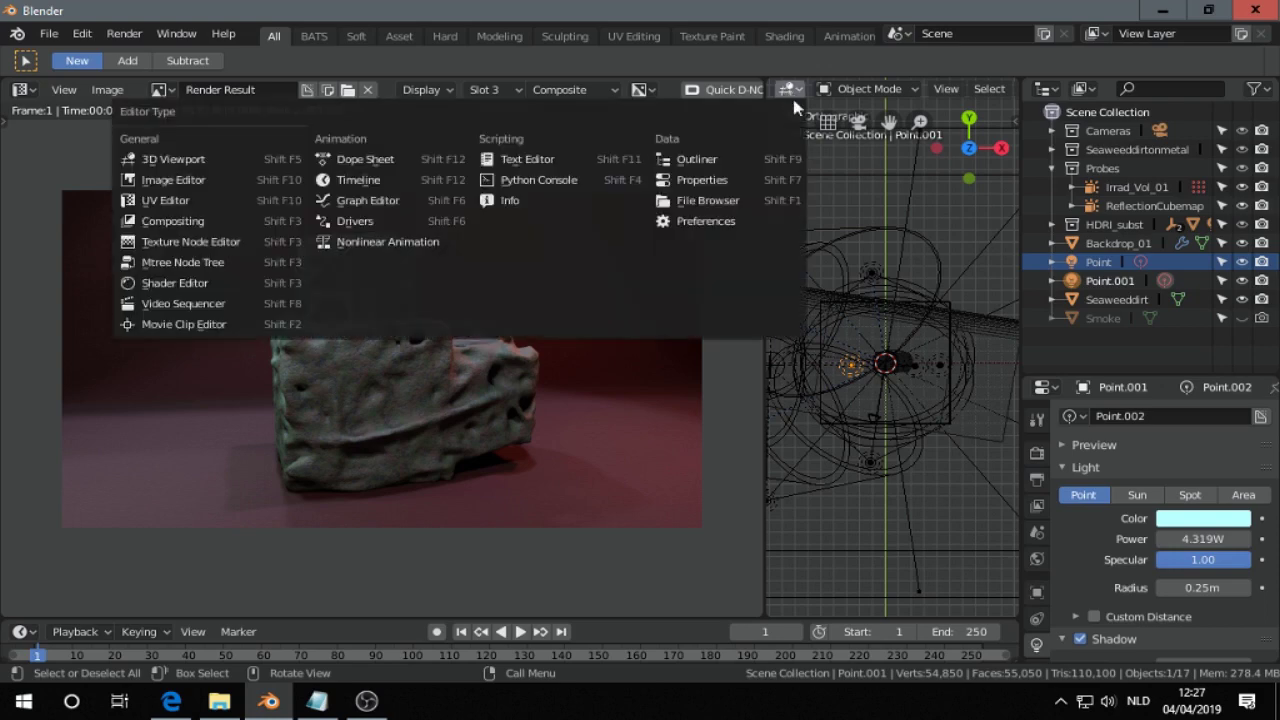
left_click(222, 221)
left_click_drag(947, 360, 889, 135)
middle_click_drag(903, 342, 851, 397)
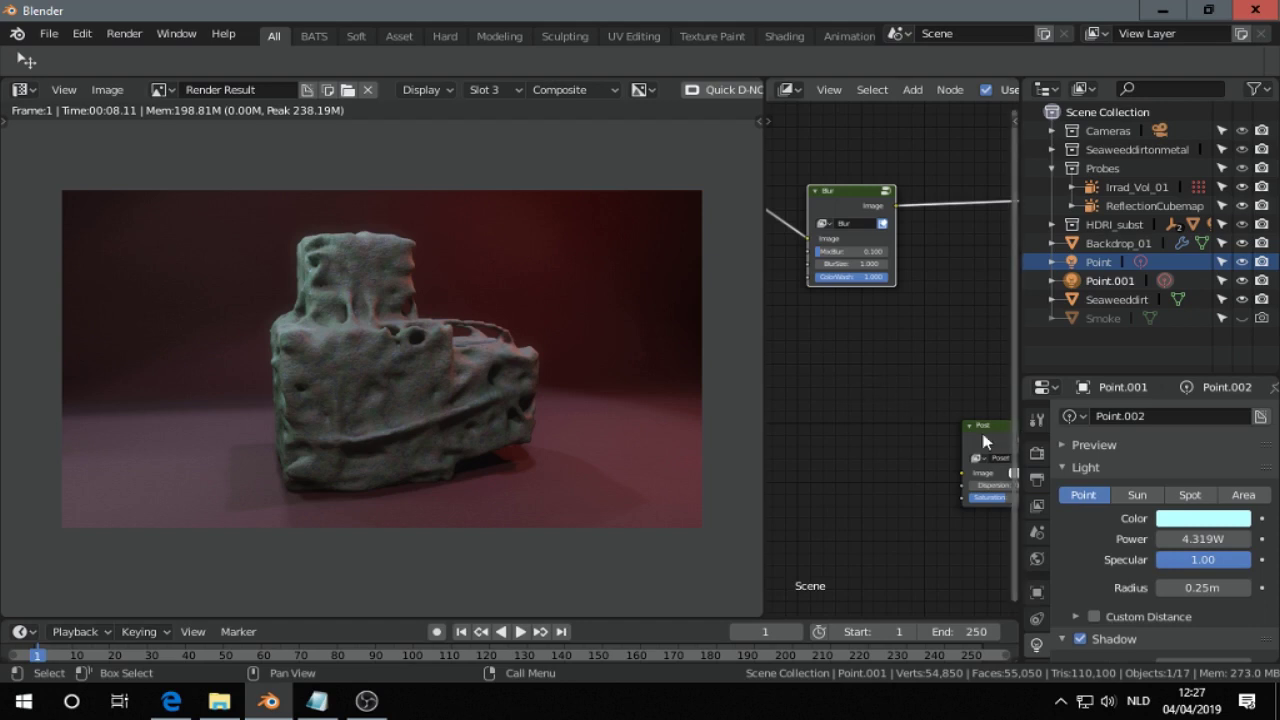
left_click_drag(985, 441, 940, 232)
middle_click_drag(857, 349, 815, 374)
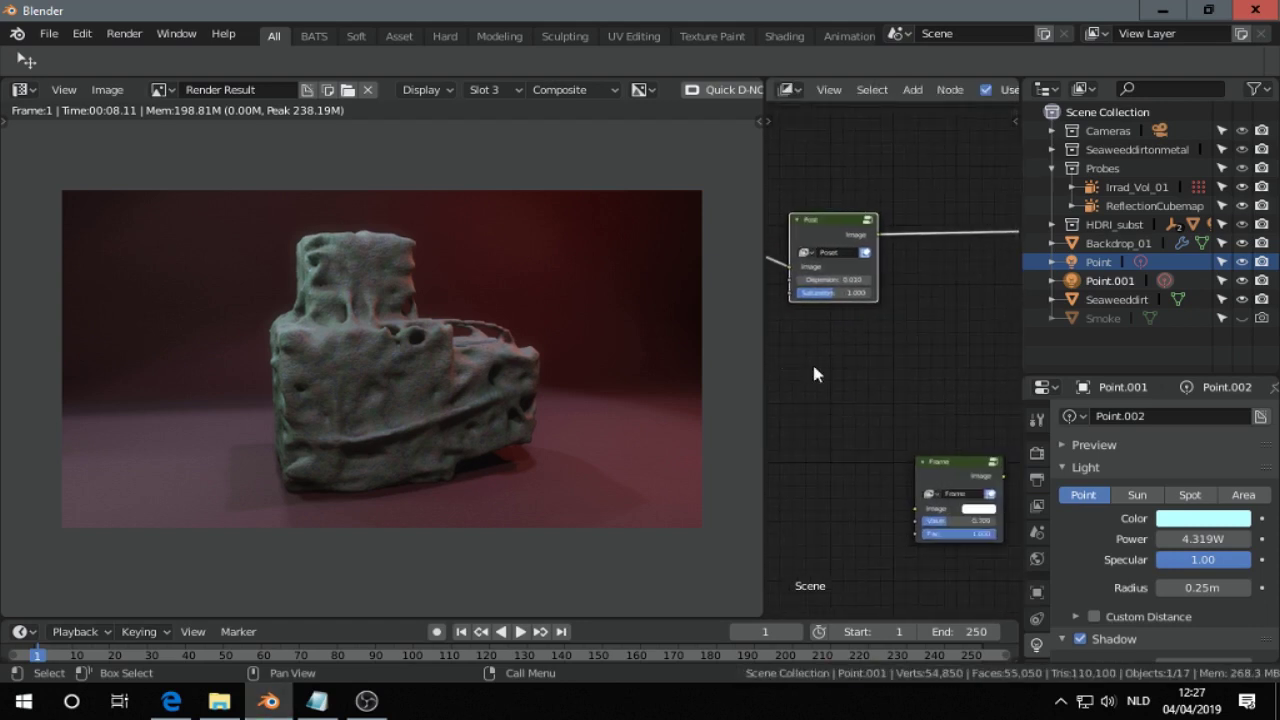
left_click_drag(950, 463, 966, 200)
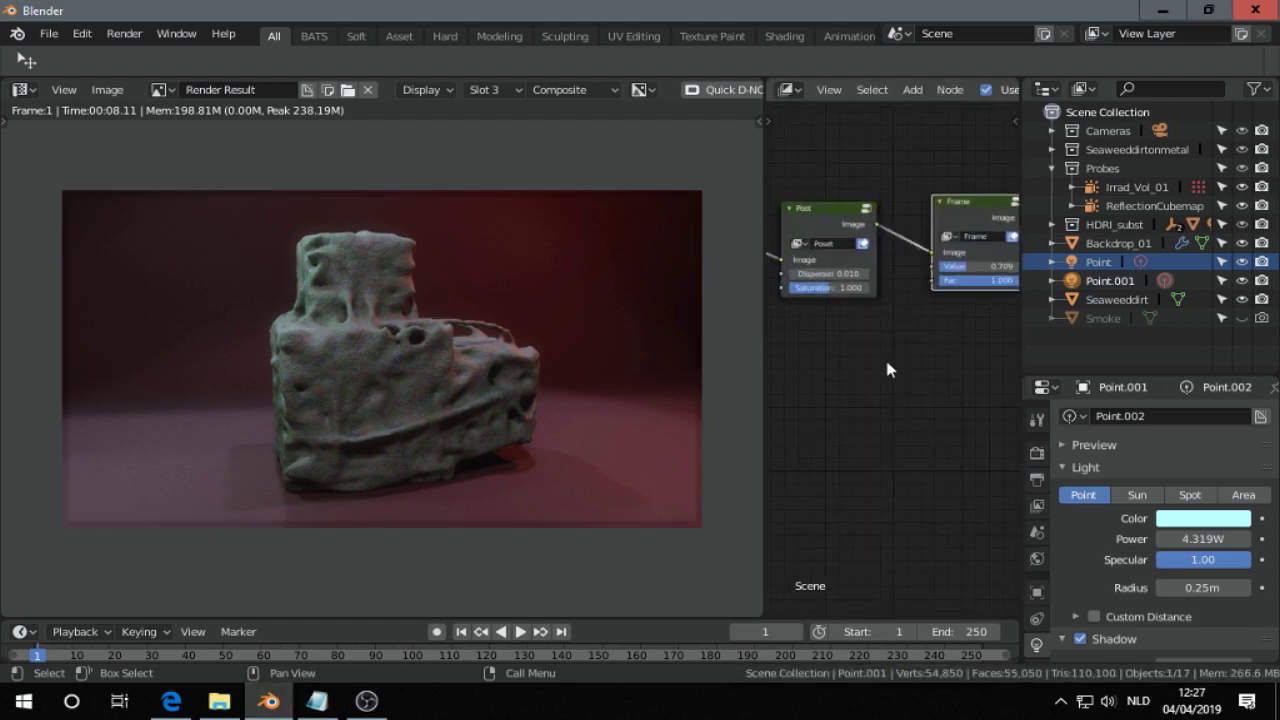
middle_click_drag(887, 363, 871, 357)
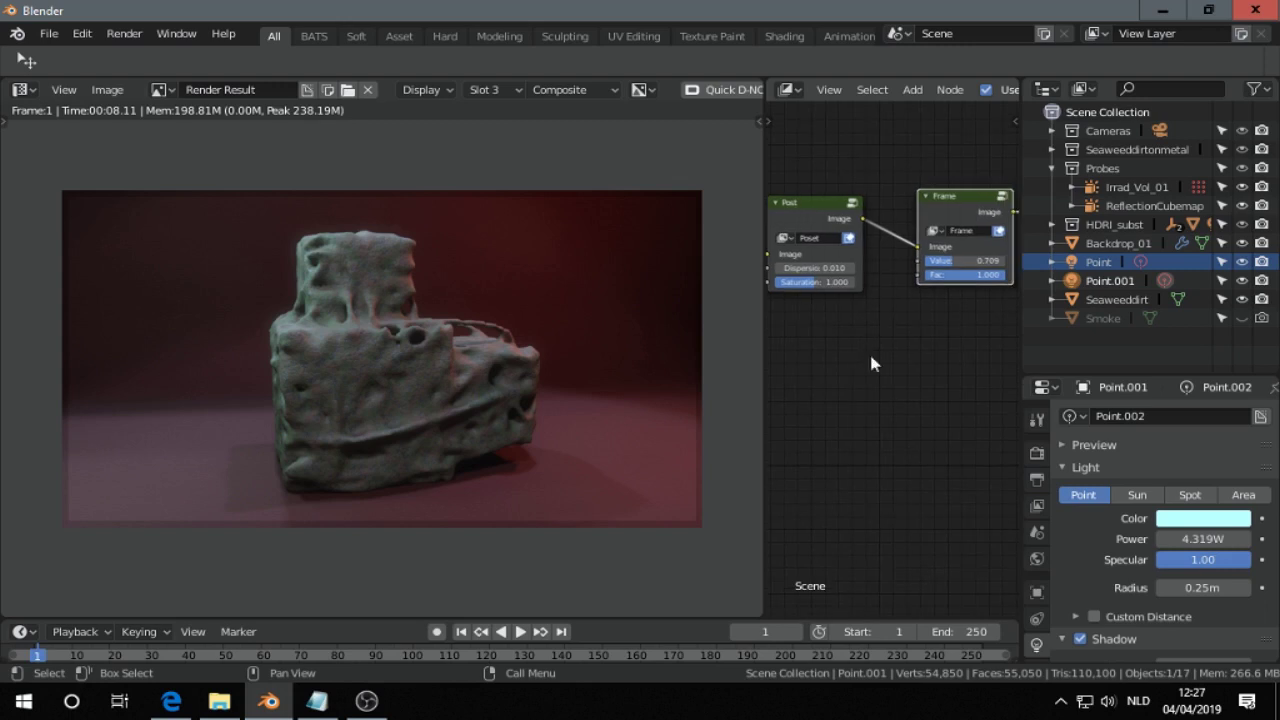
- Show the render settings and the image Scopes panel with the waveform expanded
left_click(1037, 453)
key("n")
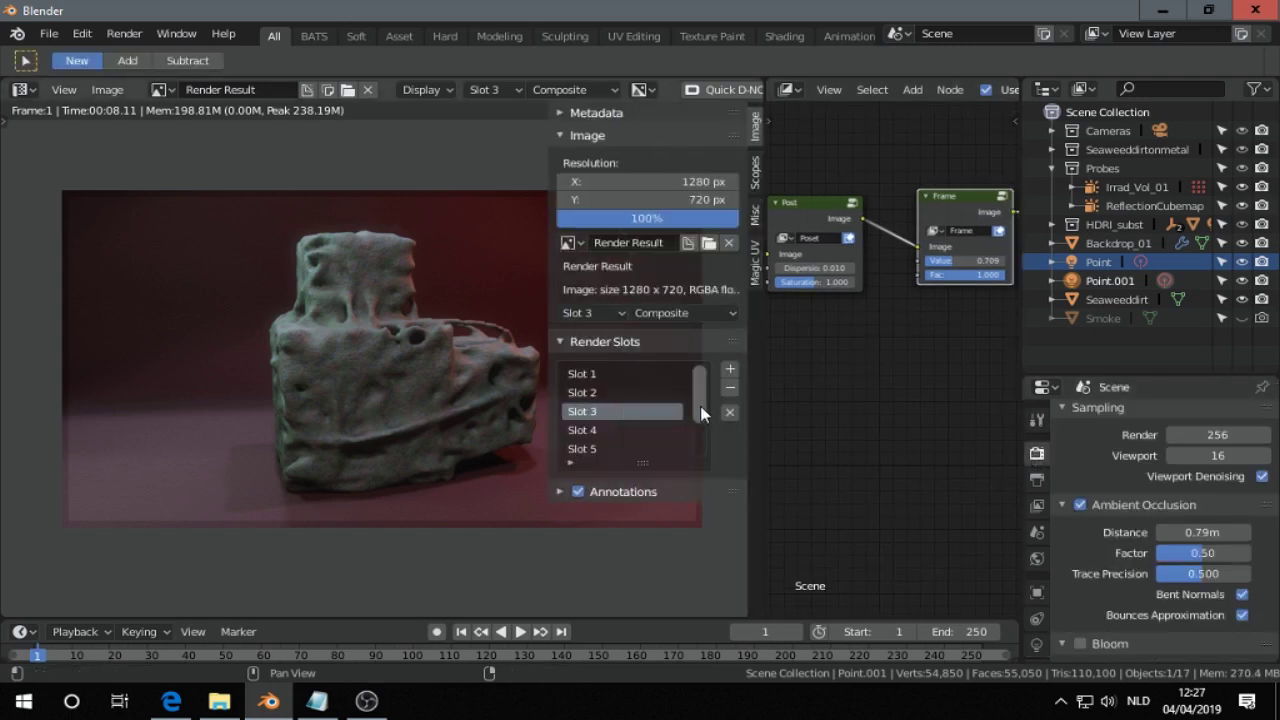
left_click(752, 172)
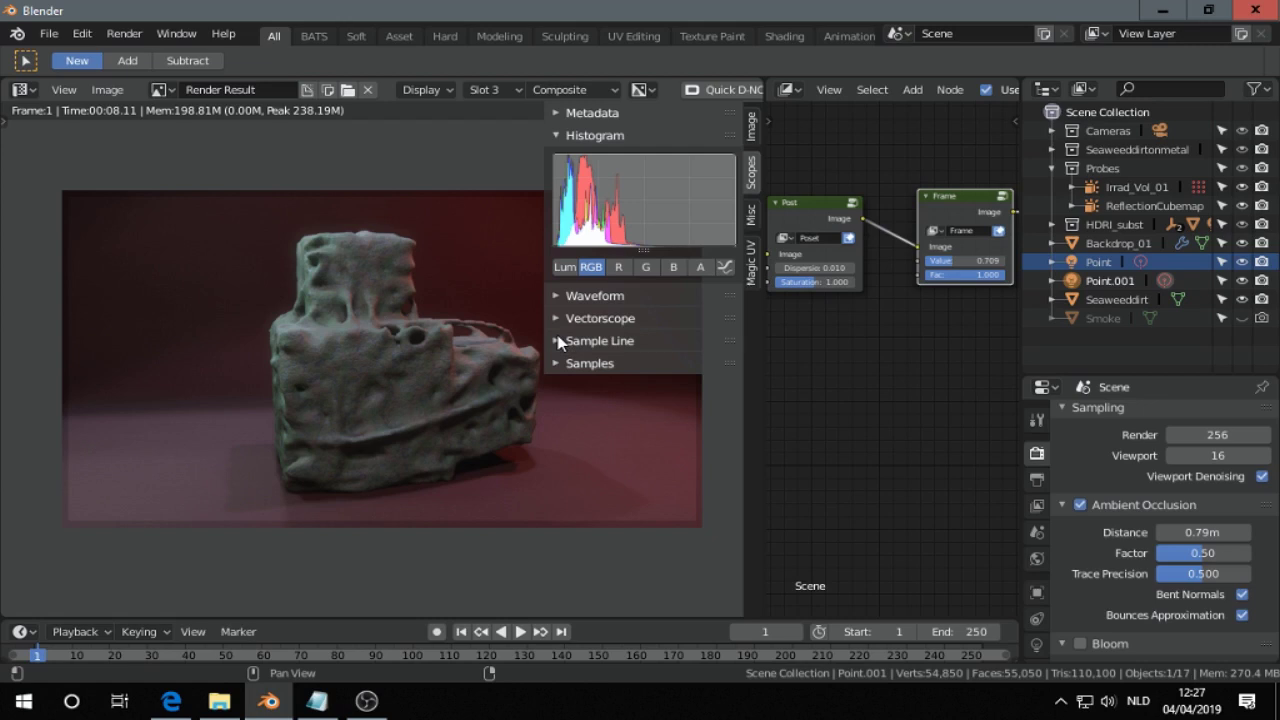
left_click(559, 298)
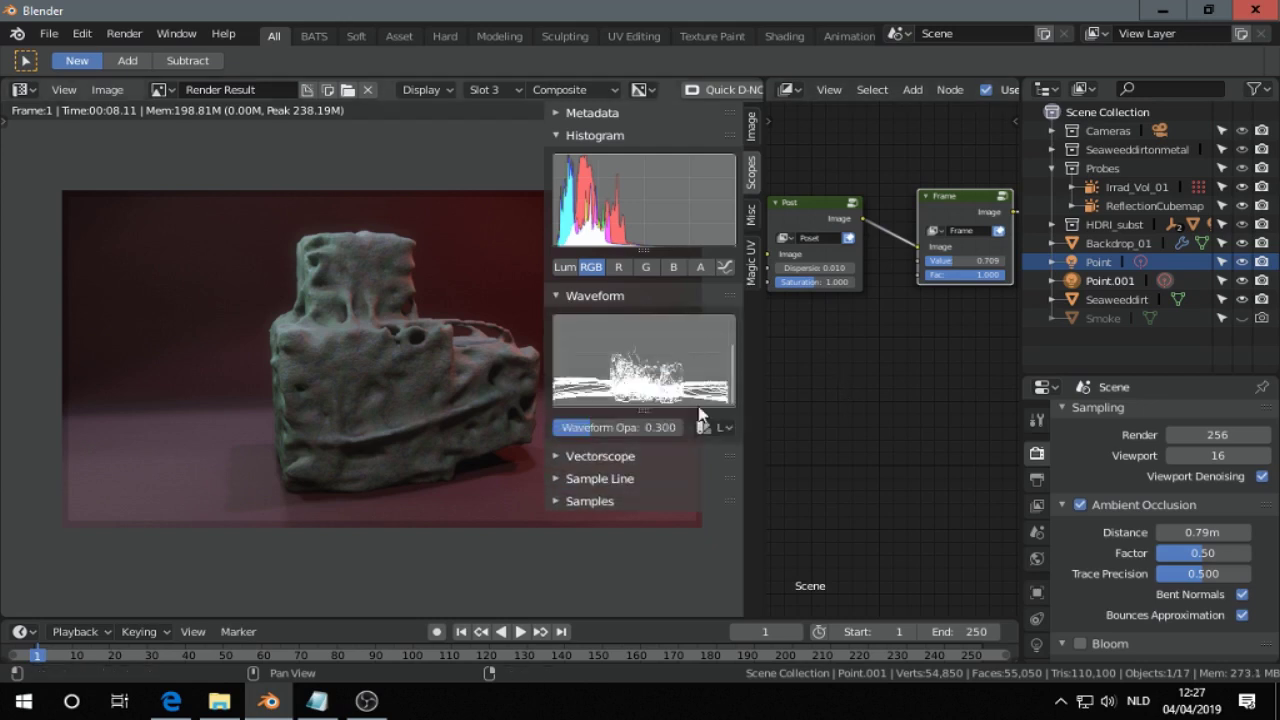
middle_click_drag(395, 347, 322, 352)
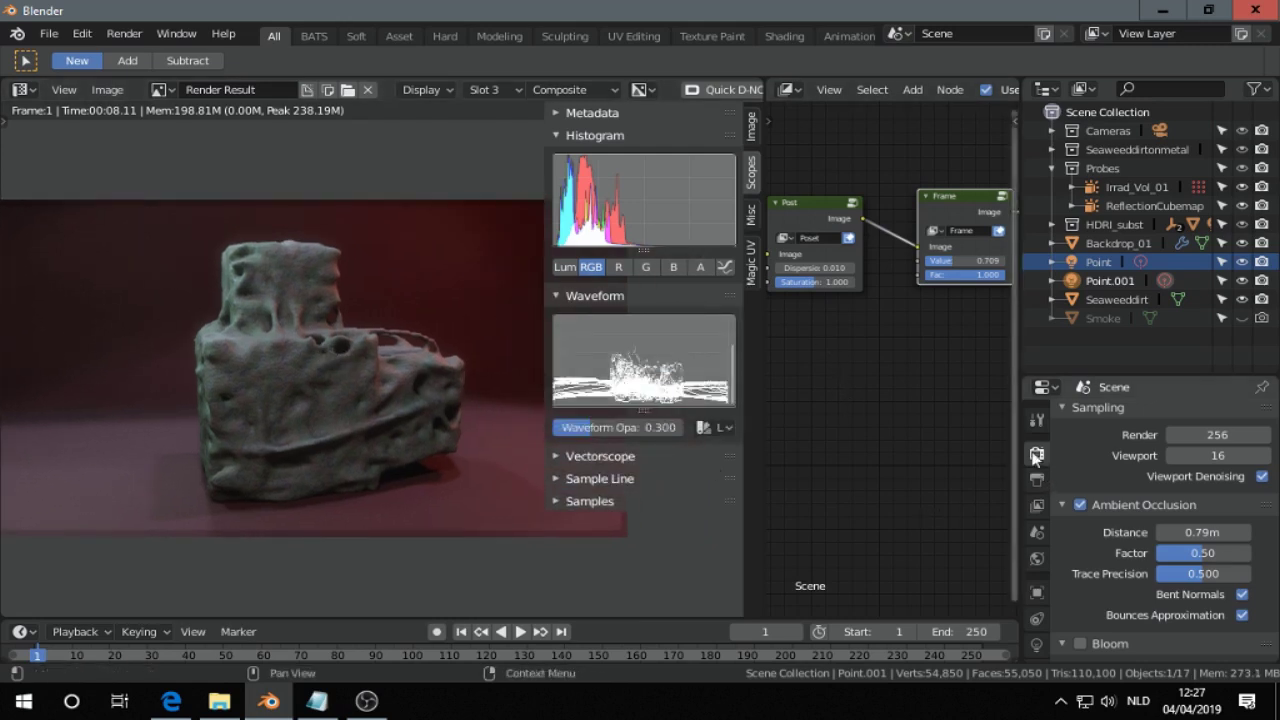
- In Color Management, set Look to Medium High Contrast and Exposure to 0.876
scroll(1117, 509, "down", 4)
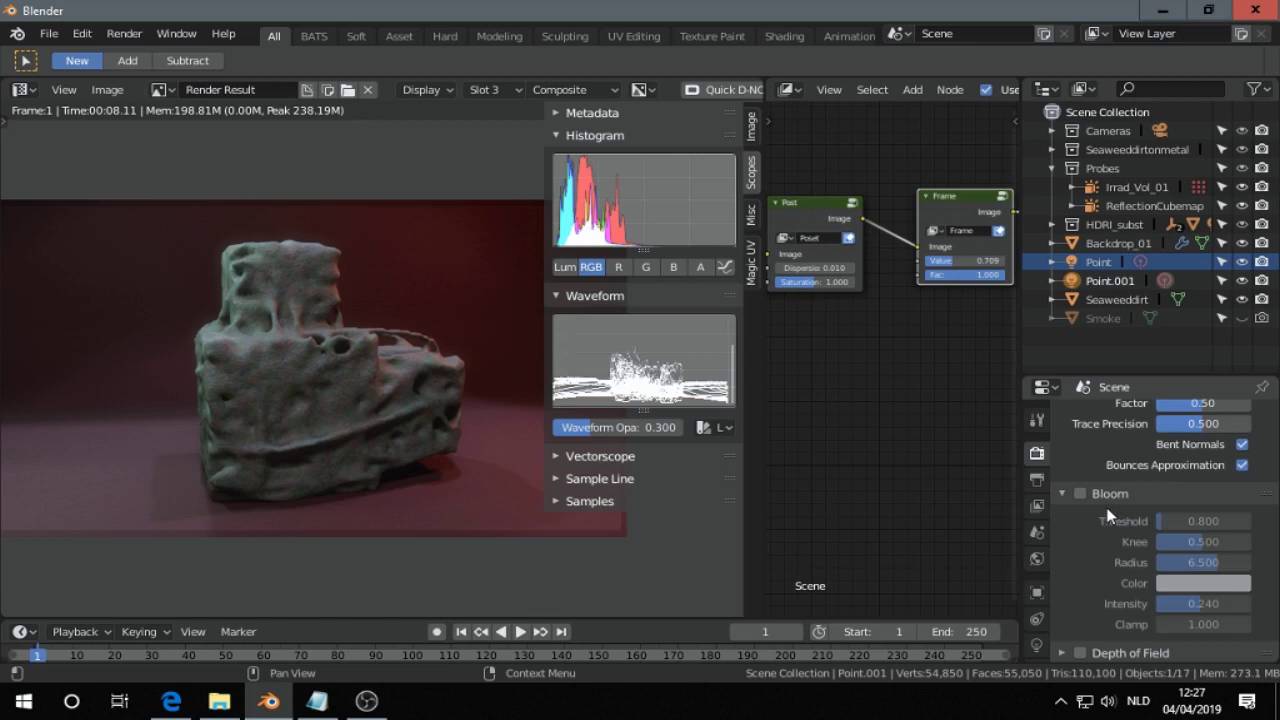
scroll(1110, 517, "down", 20)
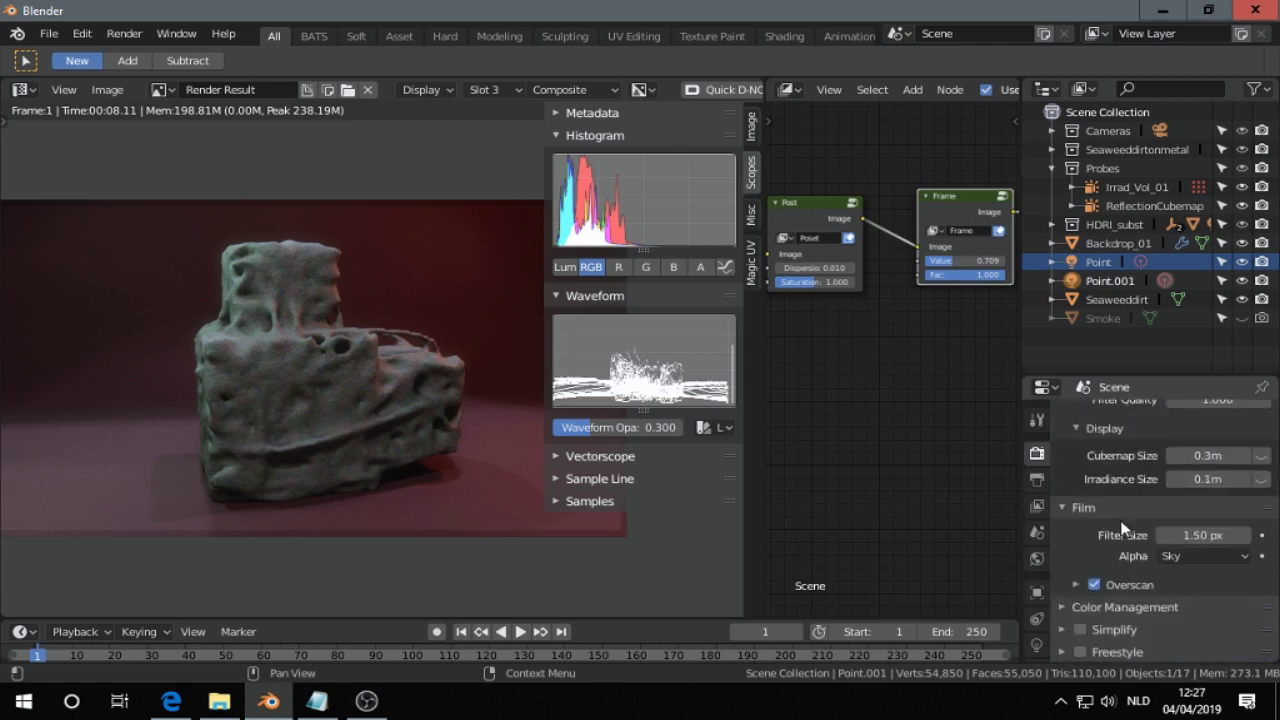
left_click(1064, 607)
scroll(1191, 513, "down", 4)
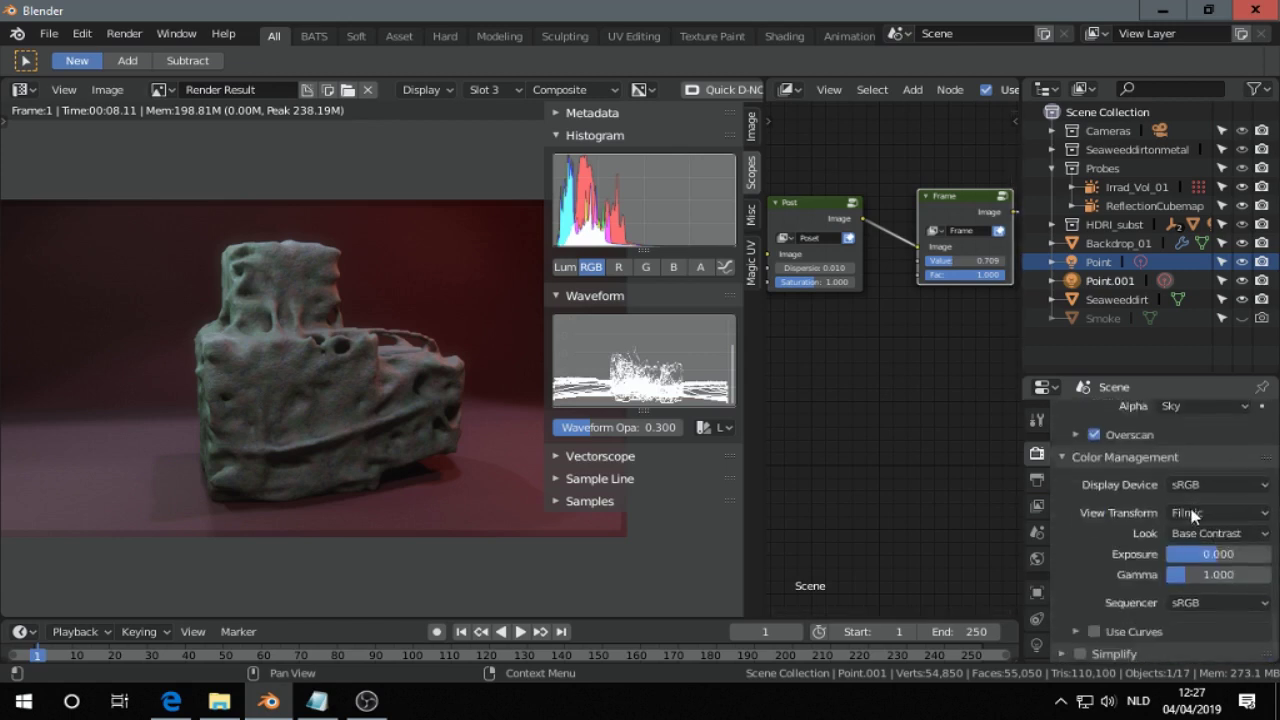
scroll(1191, 513, "down", 1)
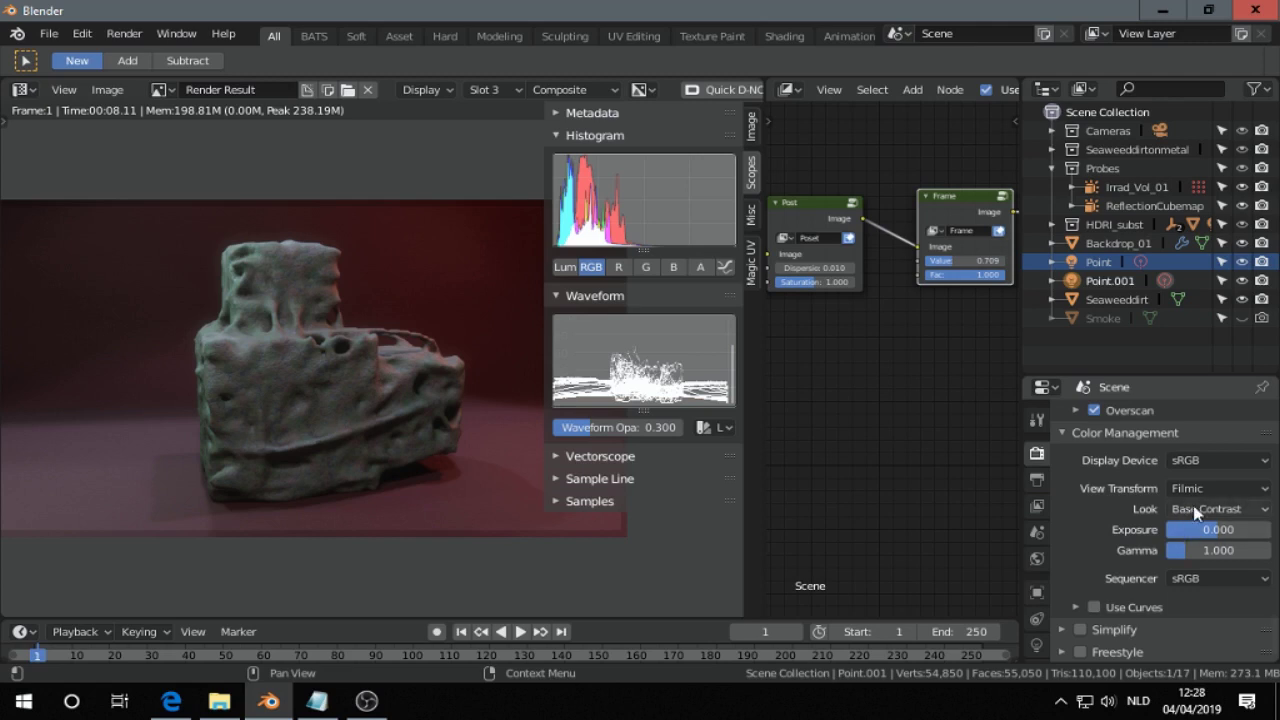
left_click(1196, 511)
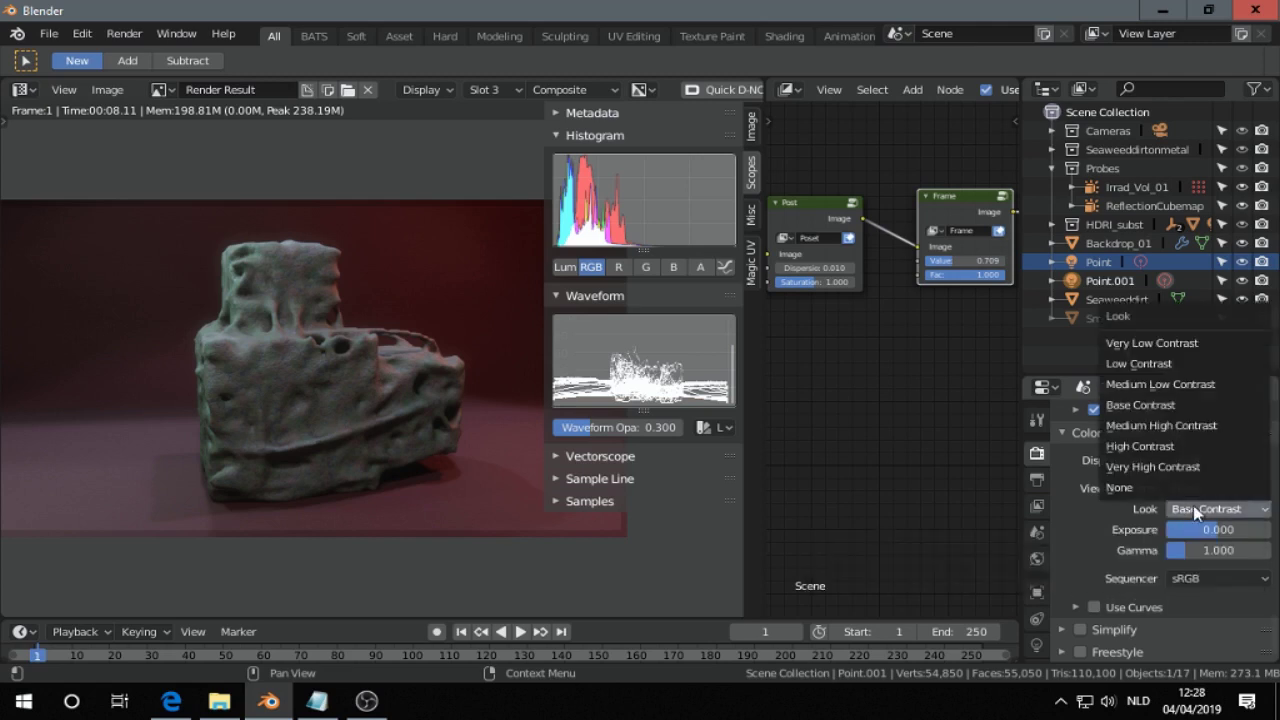
left_click(1160, 426)
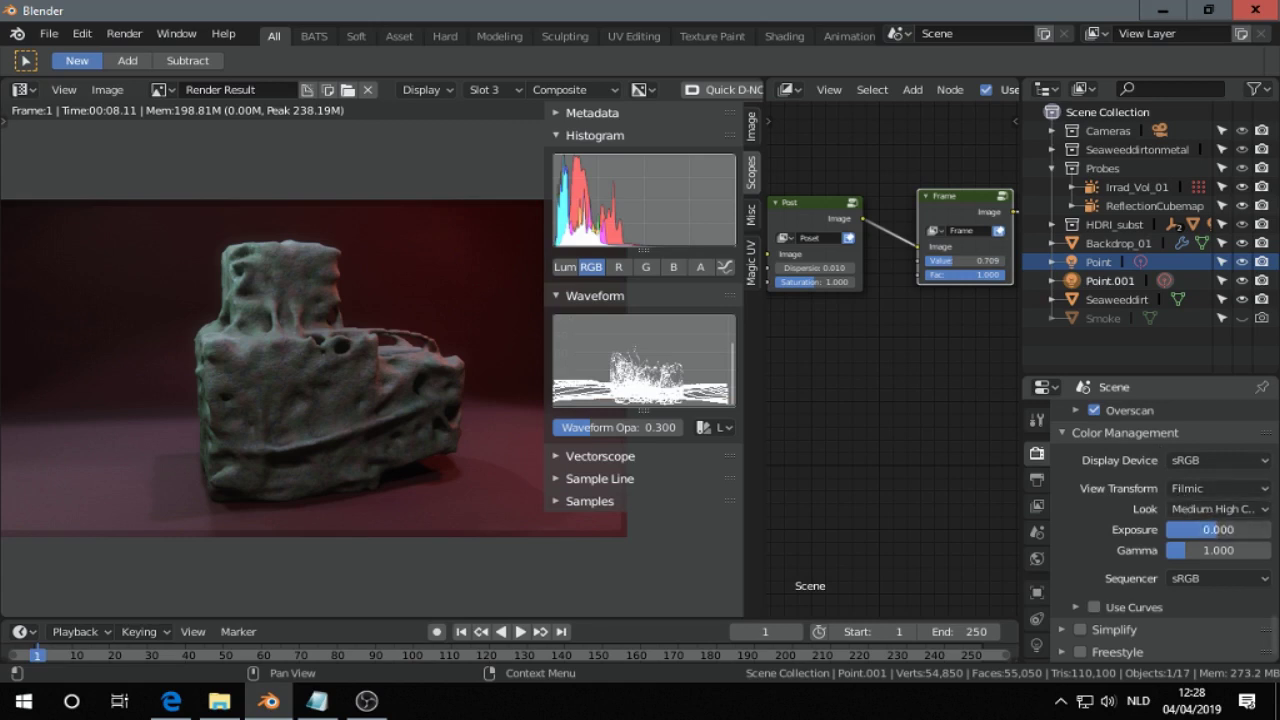
mouse_move(1212, 529)
left_mouse_down()
mouse_move(1256, 529)
mouse_move(1216, 529)
mouse_move(1249, 529)
mouse_move(1218, 550)
left_mouse_up()
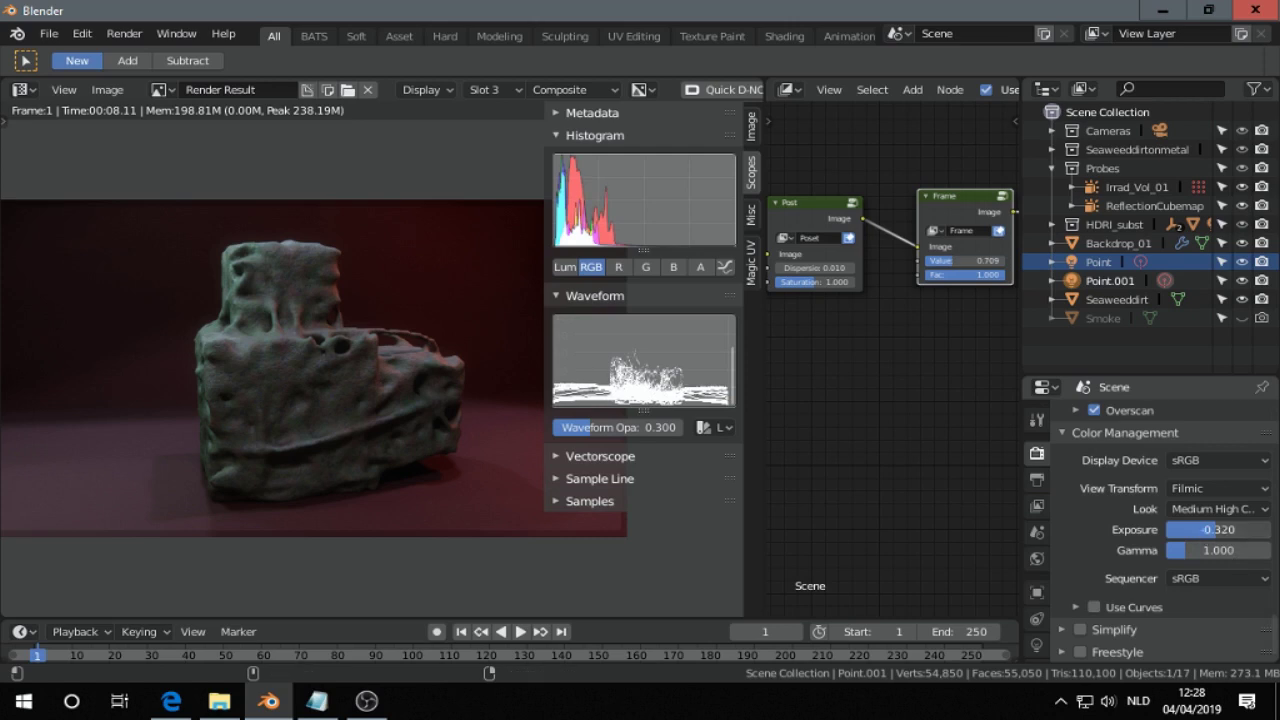
key("ctrl+z")
mouse_move(1218, 529)
left_mouse_down()
mouse_move(1268, 529)
mouse_move(1230, 536)
left_mouse_up()
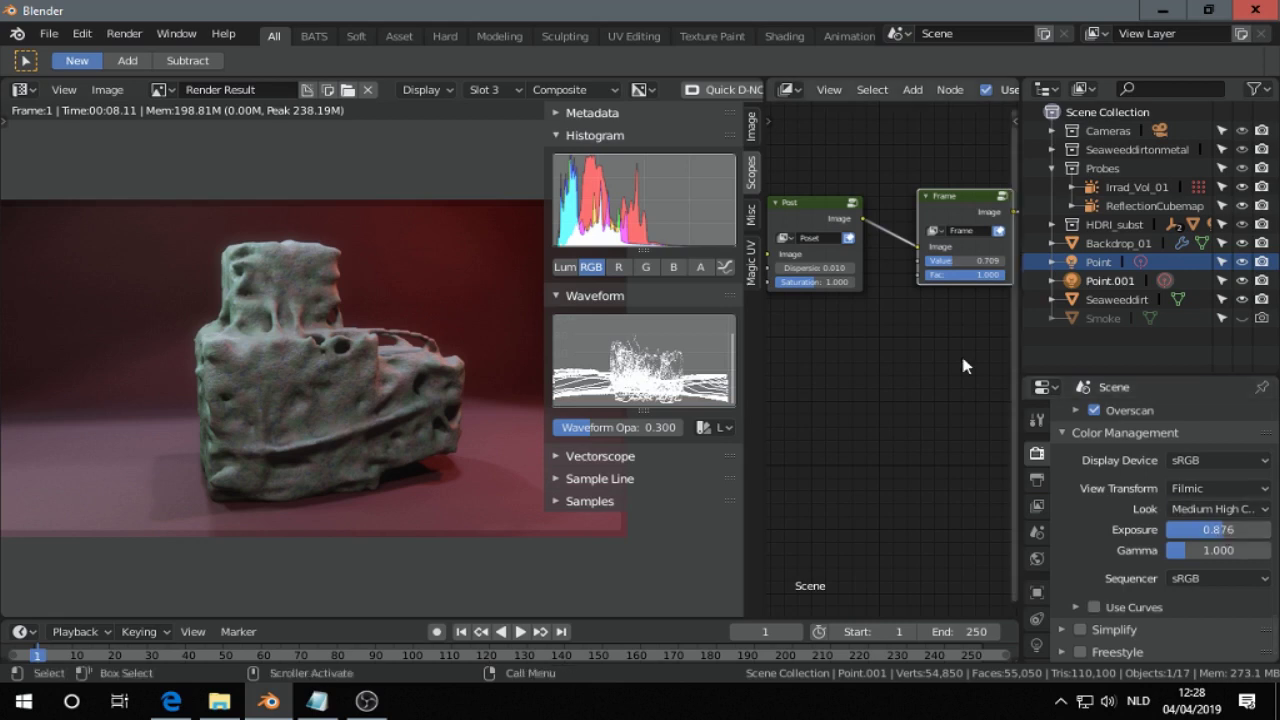
scroll(897, 338, "down", 1)
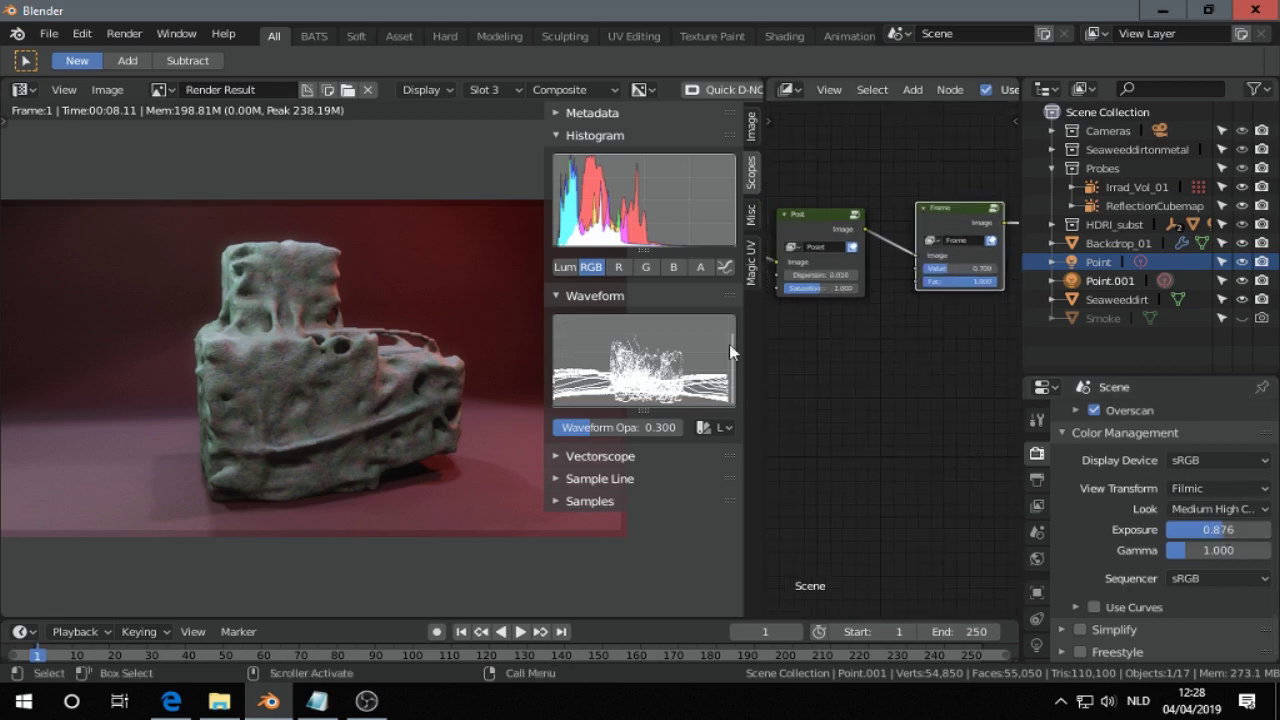
scroll(389, 378, "down", 2)
middle_click_drag(389, 378, 363, 381)
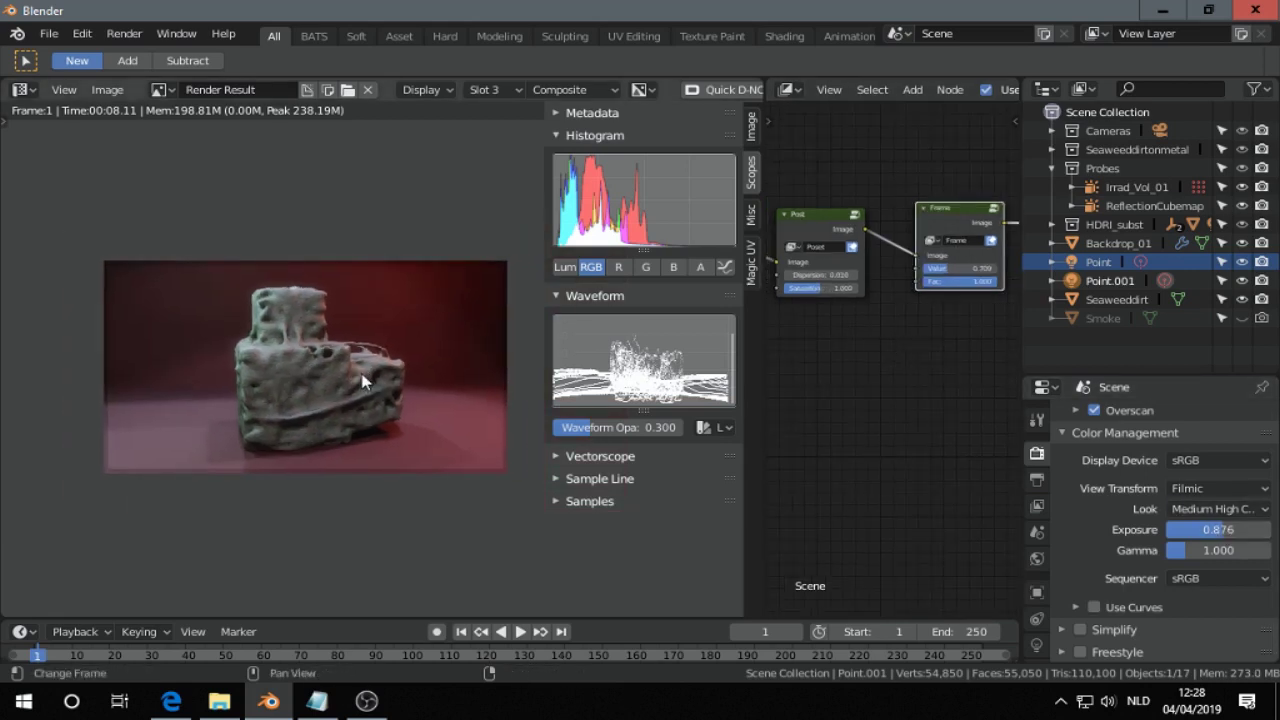
- Turn the left area into a camera 3D view and the compositor area into a 3D viewport
left_click(22, 89)
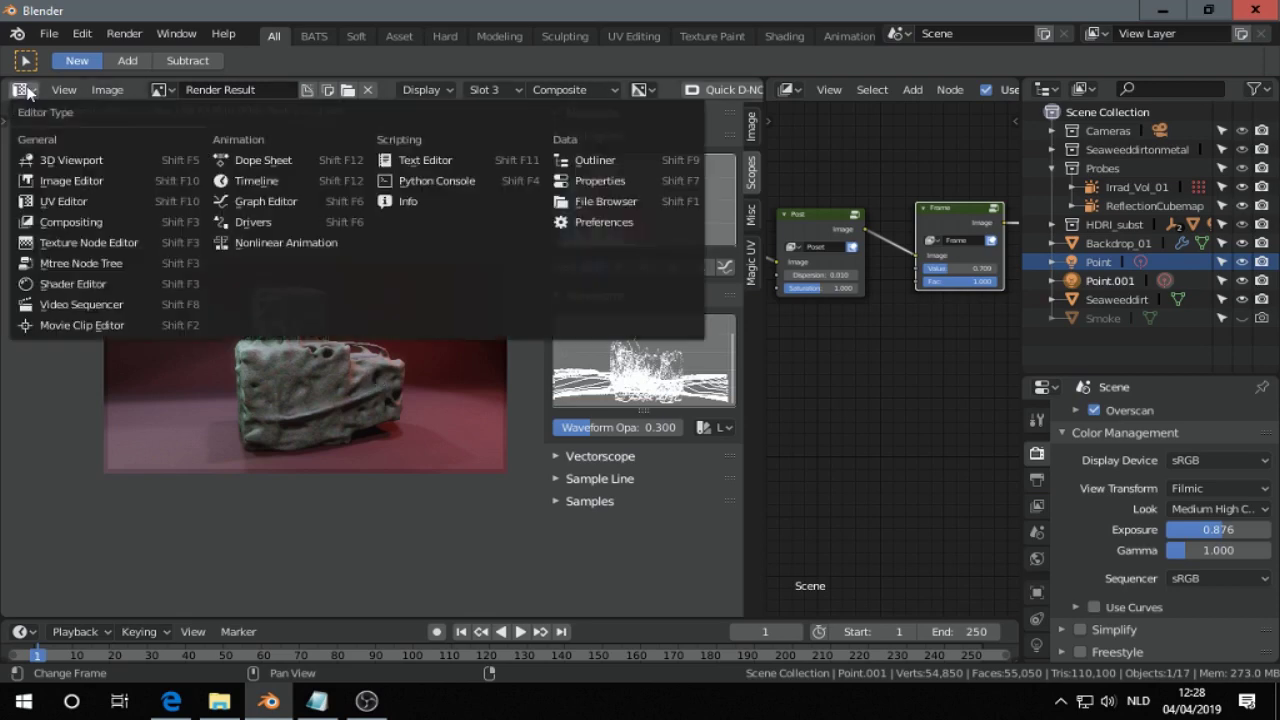
left_click(57, 161)
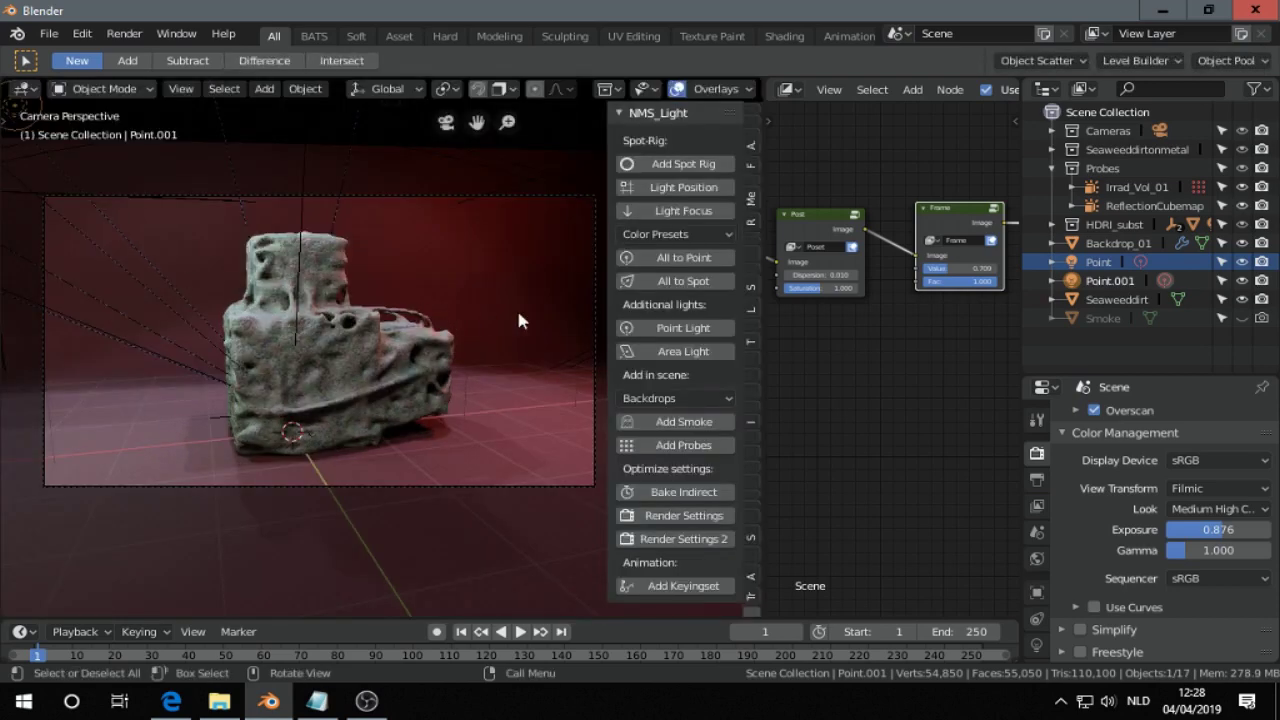
left_click(789, 90)
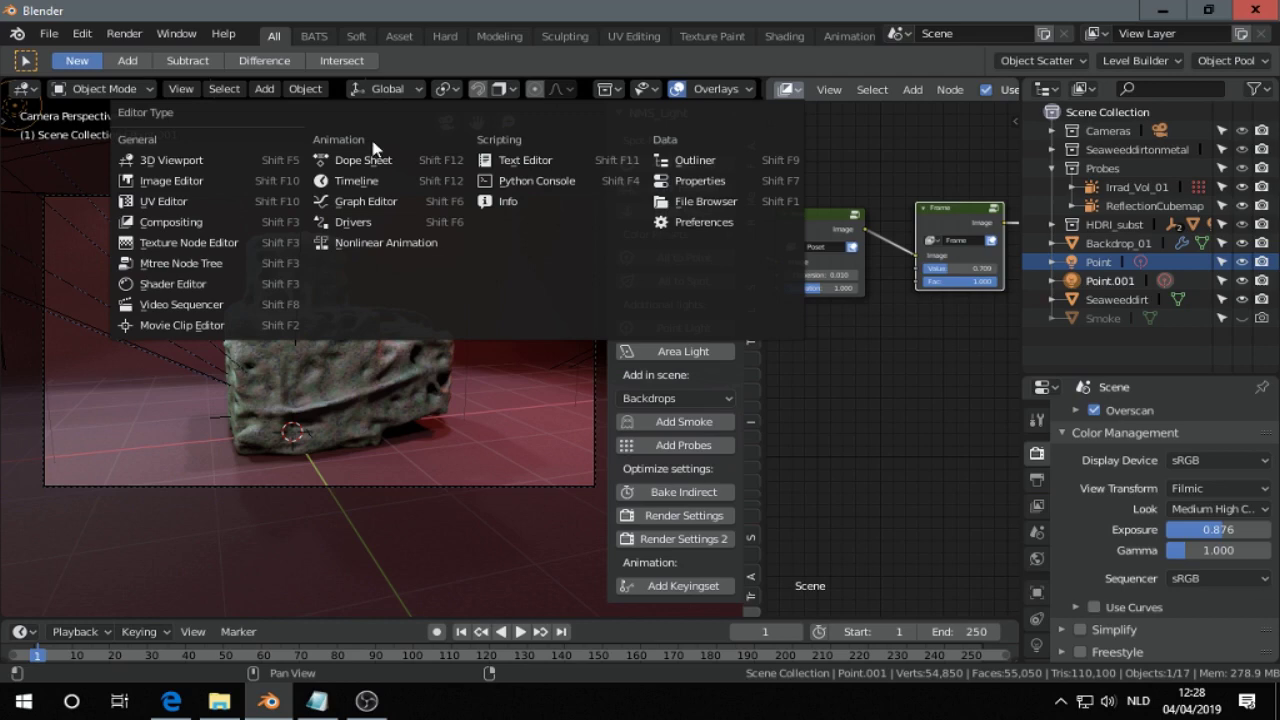
left_click(225, 163)
middle_click_drag(910, 392, 910, 310)
scroll(909, 308, "up", 3)
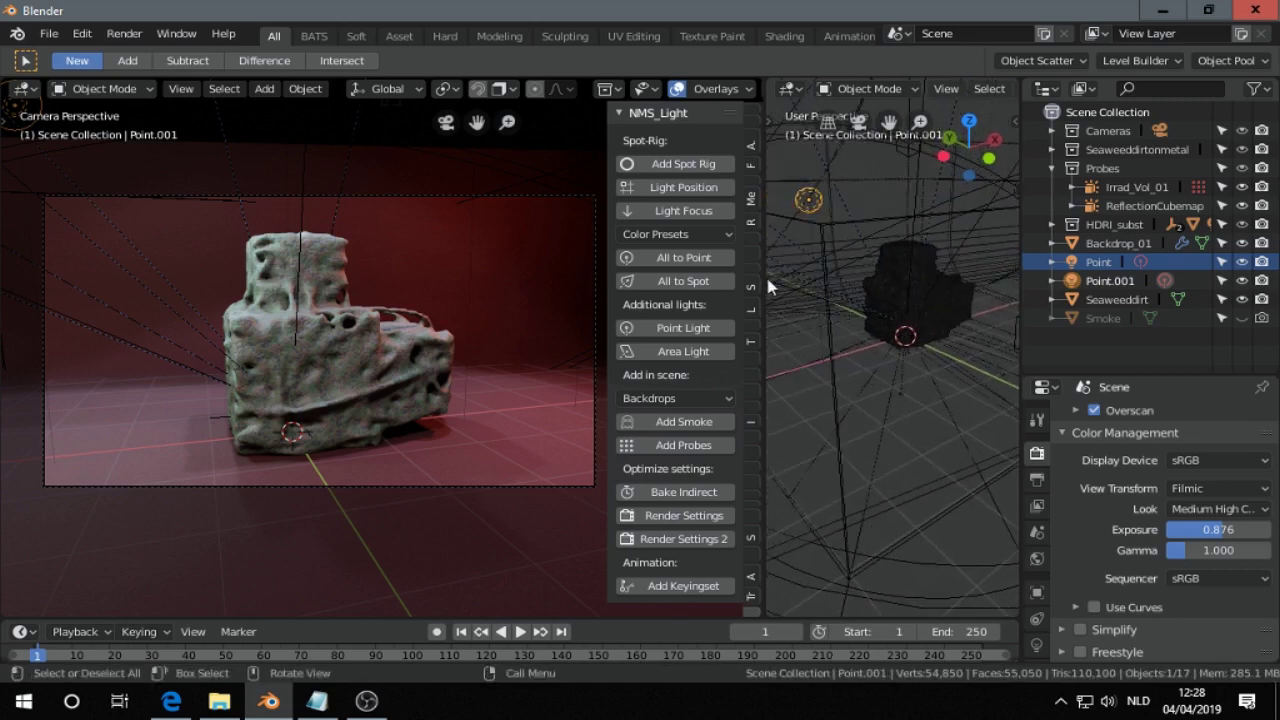
- Aim the selected light at the rock, then move it along X and about 2.87 m along Y
left_click(672, 211)
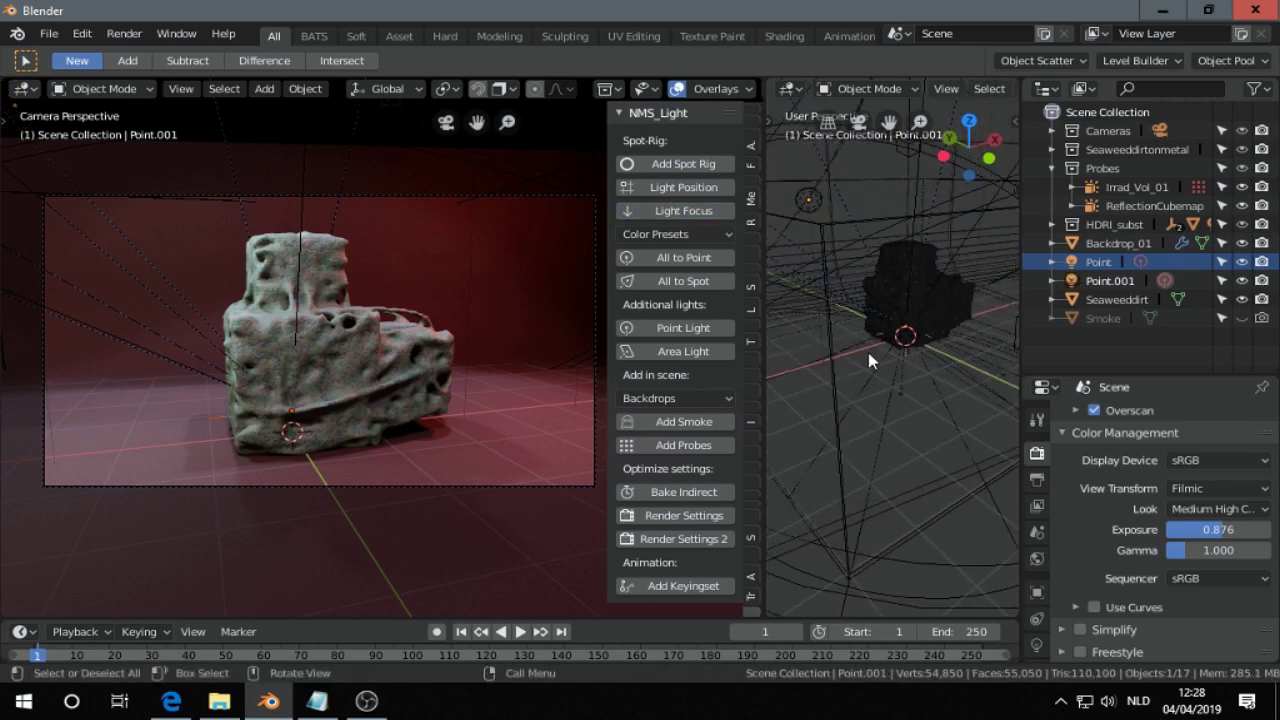
key("g")
key("x")
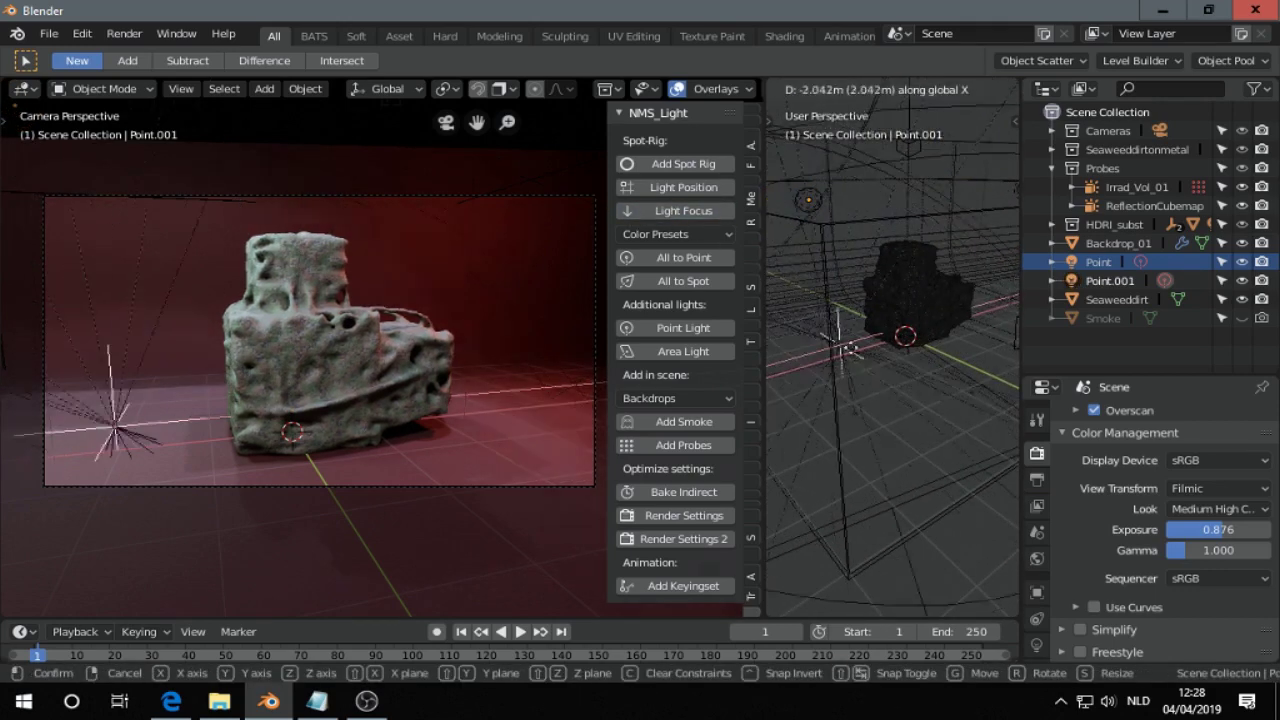
left_click(910, 342)
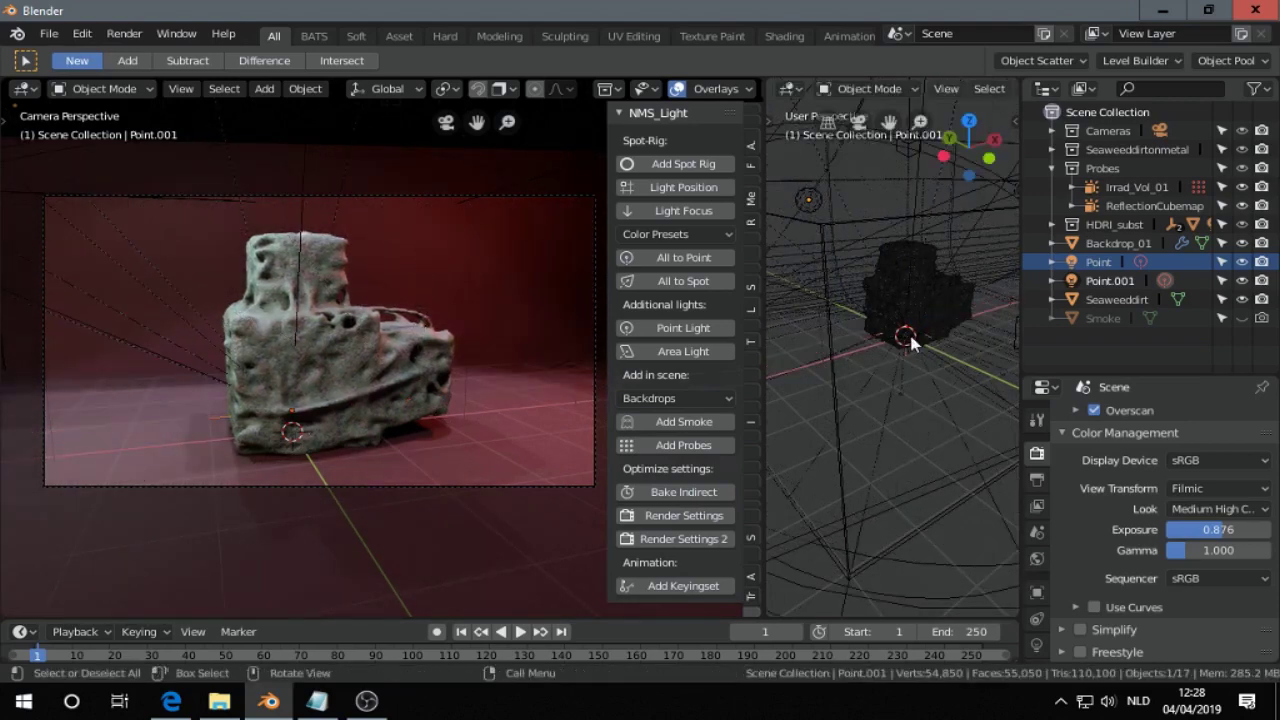
key("g")
key("y")
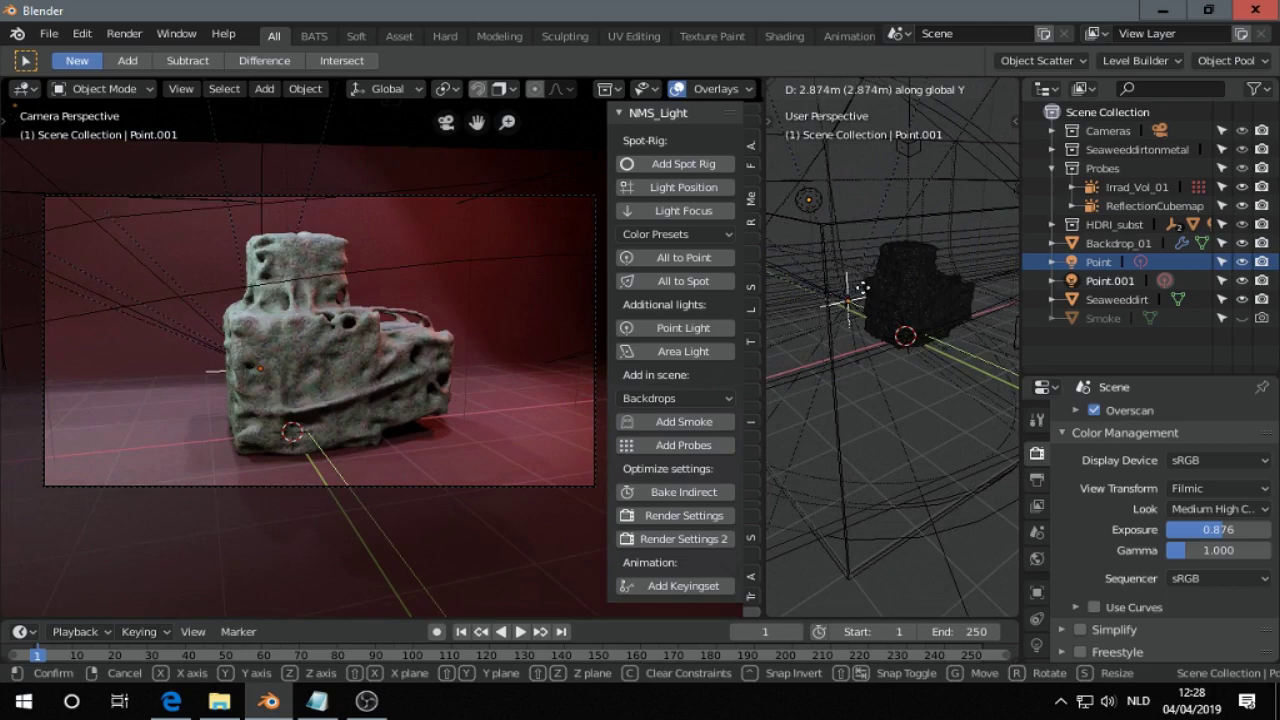
left_click(863, 288)
- Try the Rainbow, Autumn Crossing and following colour presets on the spot rig
left_click(668, 236)
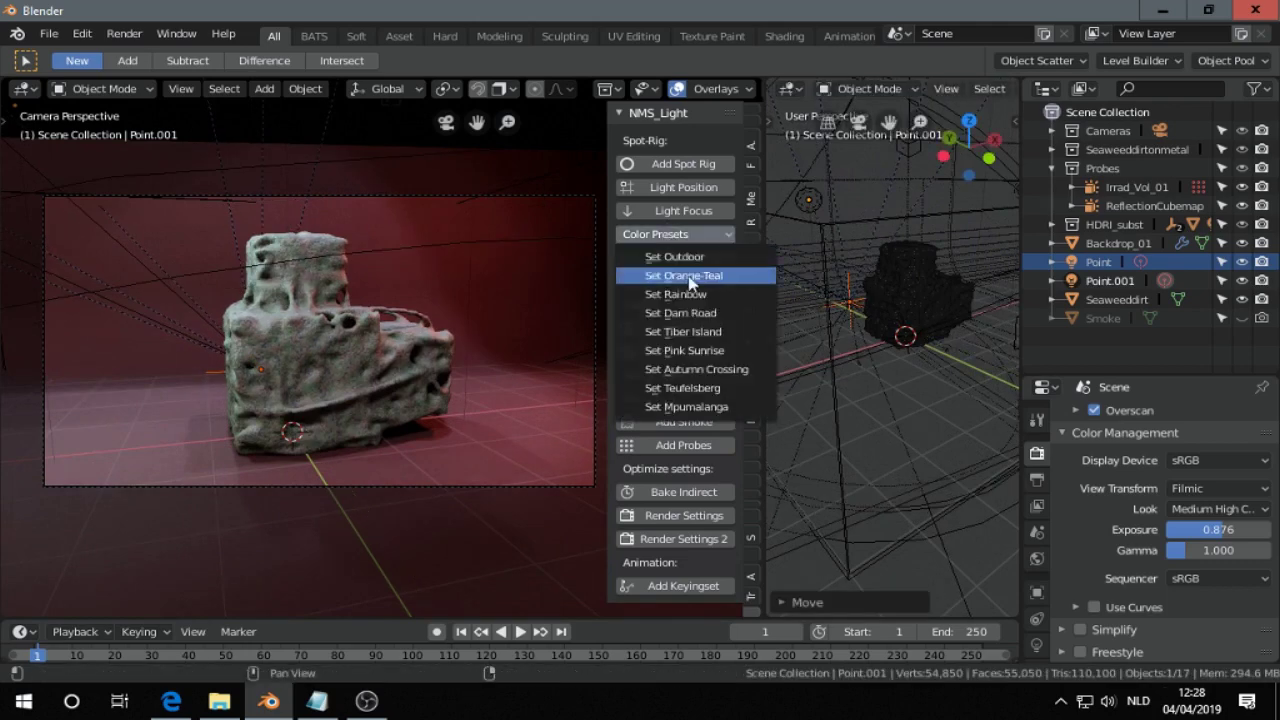
left_click(694, 292)
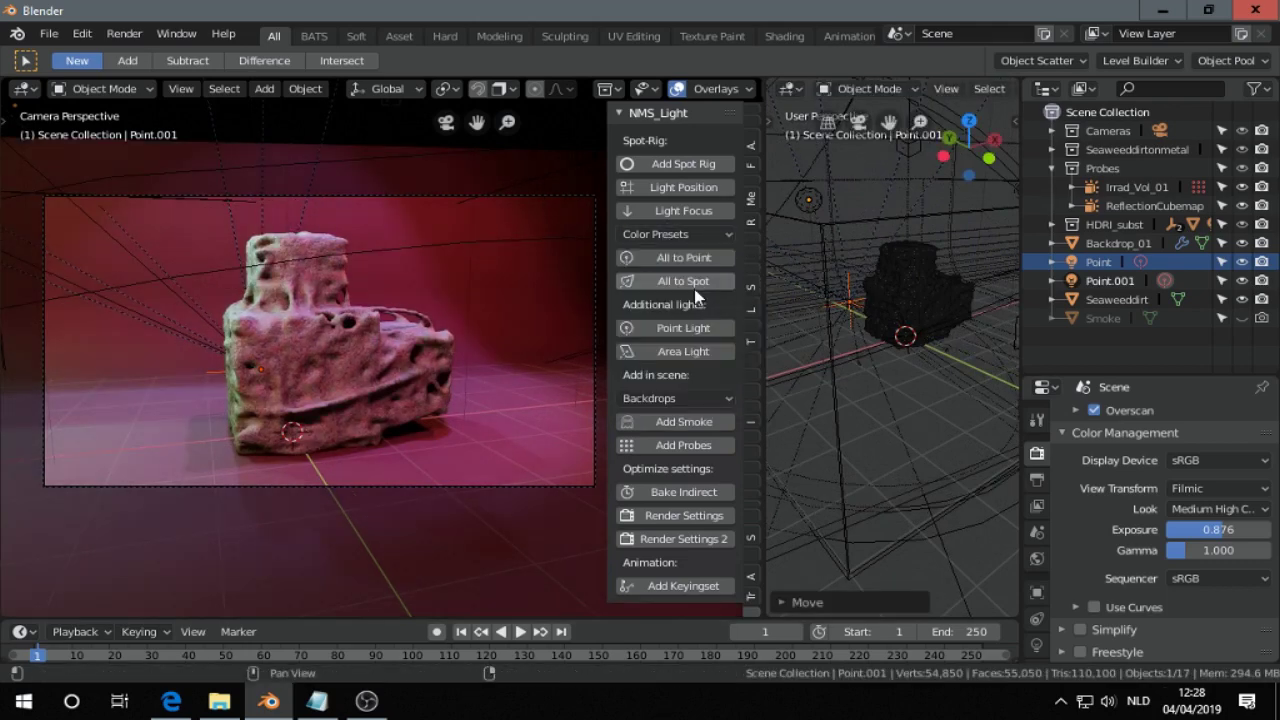
left_click(679, 238)
left_click(684, 370)
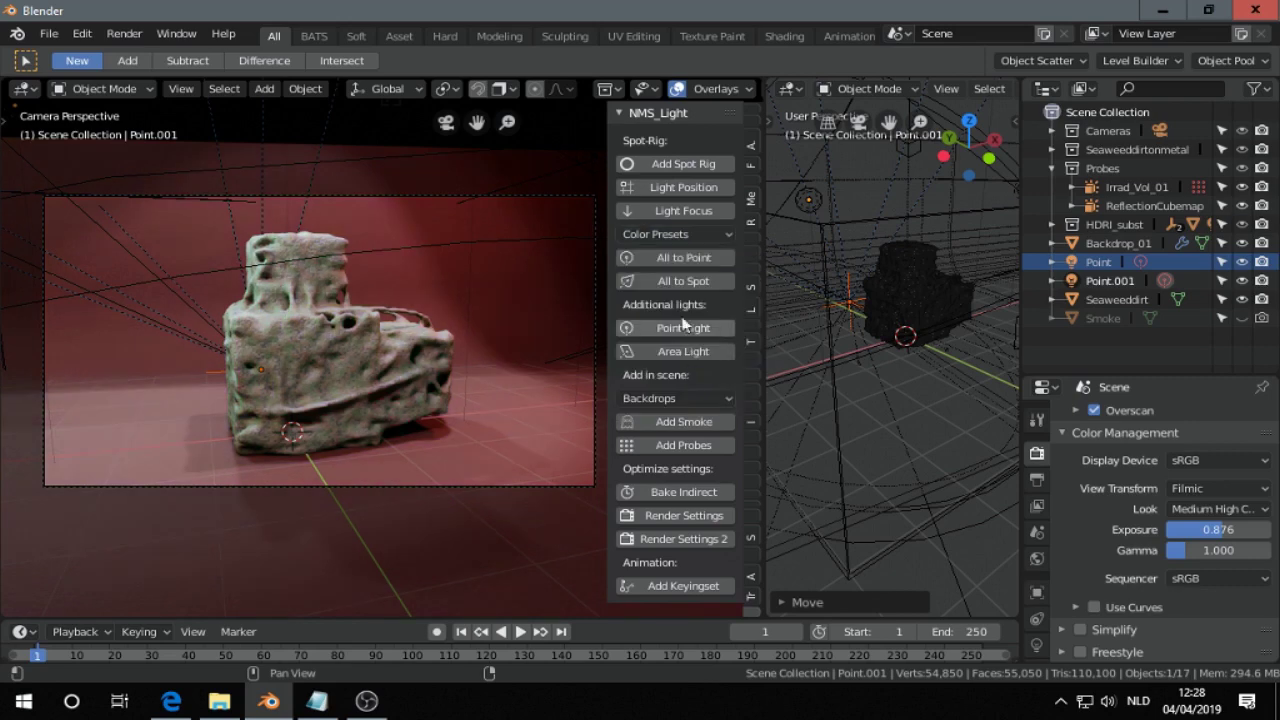
left_click(684, 240)
left_click(682, 408)
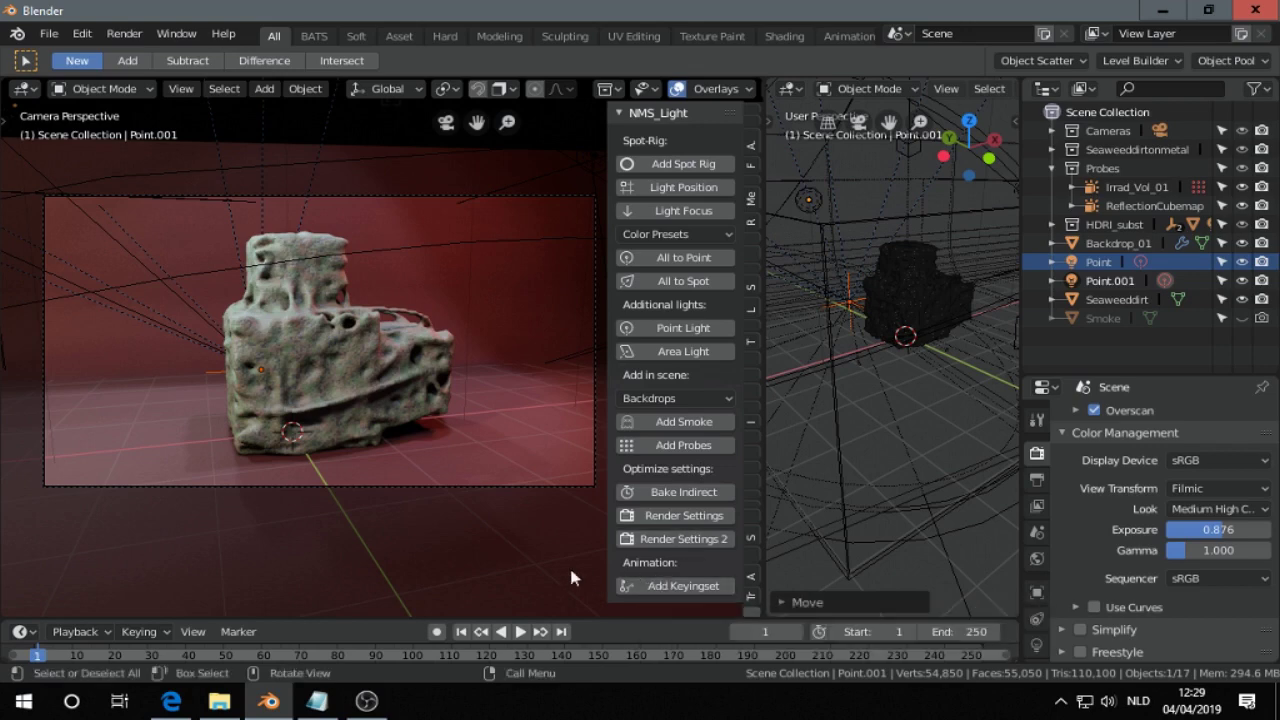
- Enlarge the timeline and insert a Spot_Rig keyframe at frame 1
left_click_drag(371, 621, 371, 587)
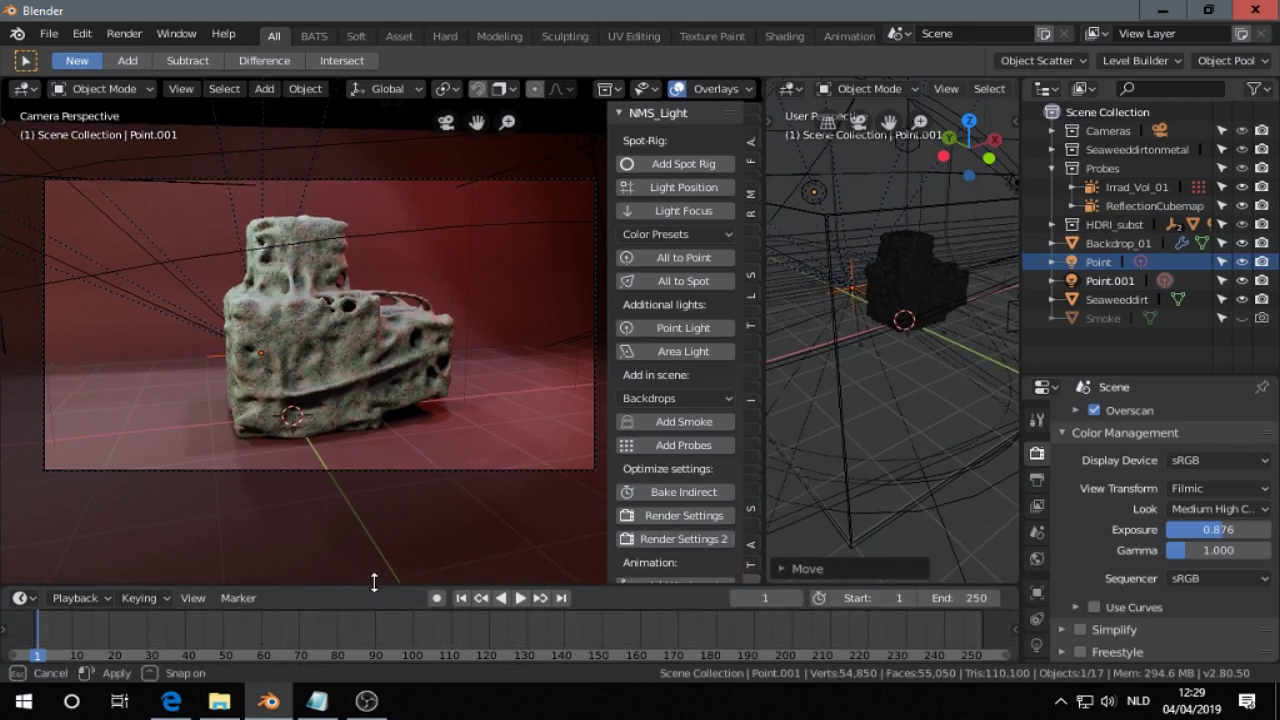
scroll(664, 441, "down", 1)
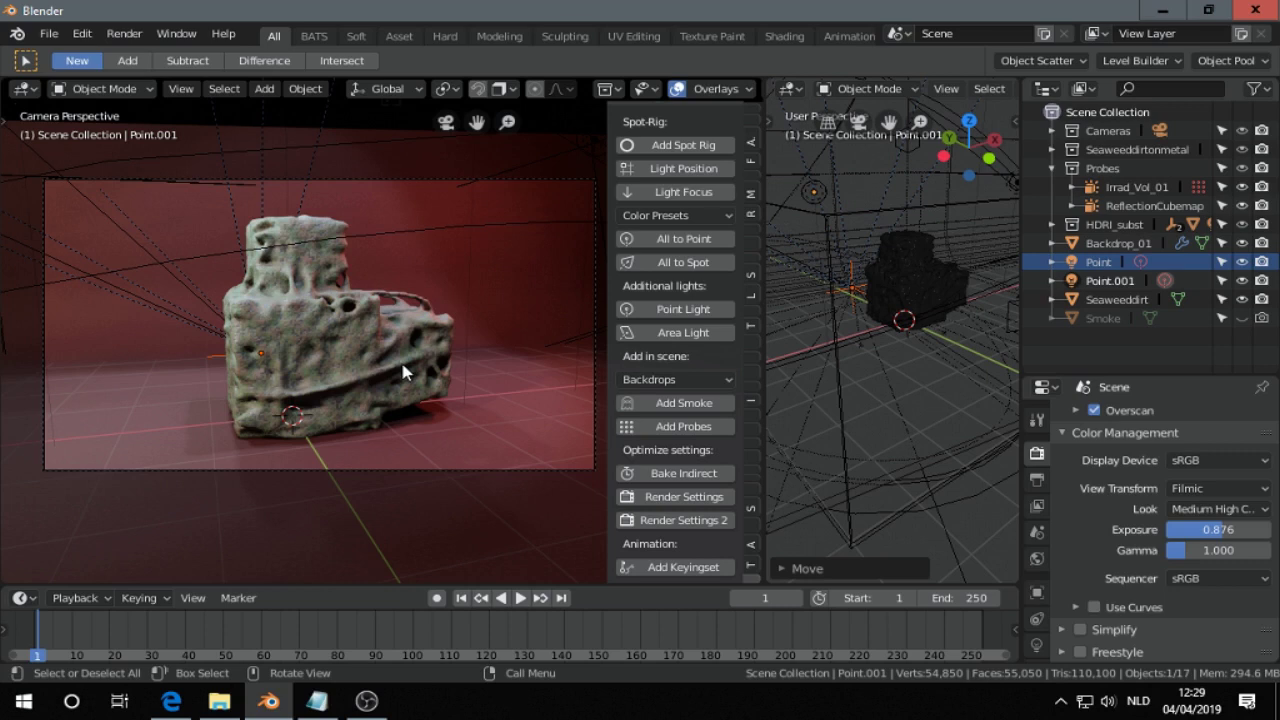
key("i")
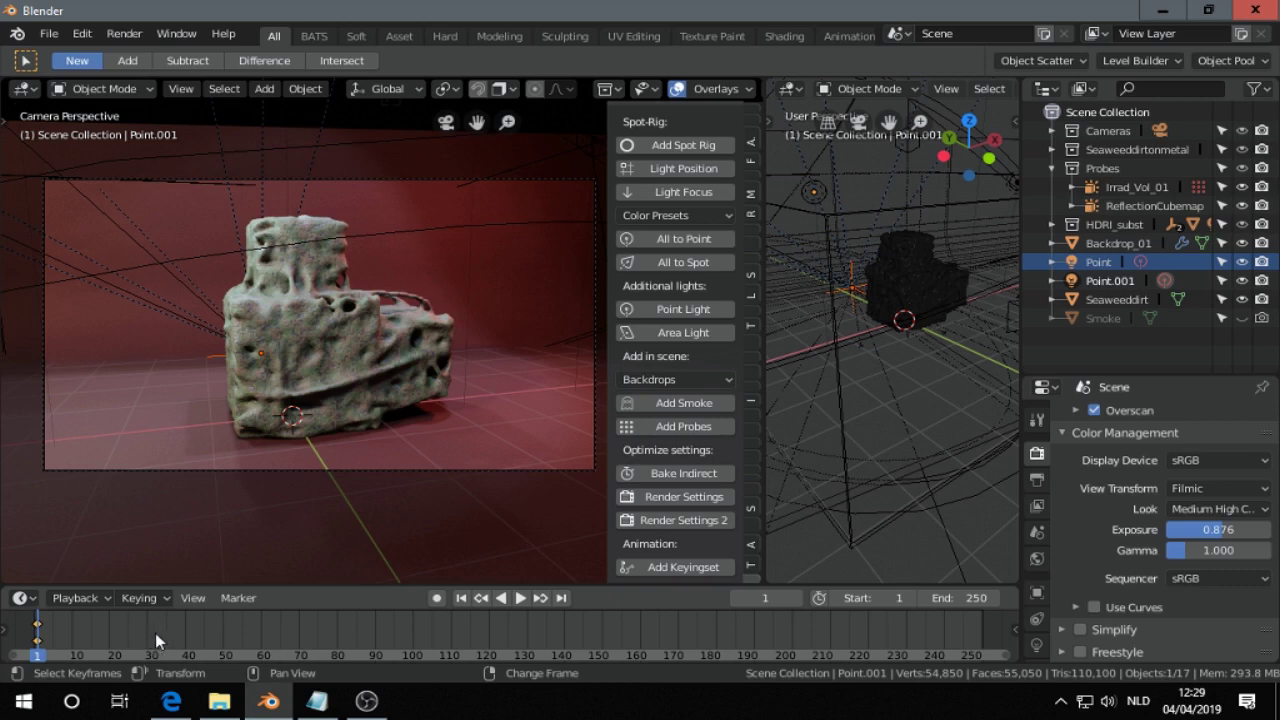
- At frame 40, apply the Rainbow preset and move the light, raising it along Z
right_click(186, 640)
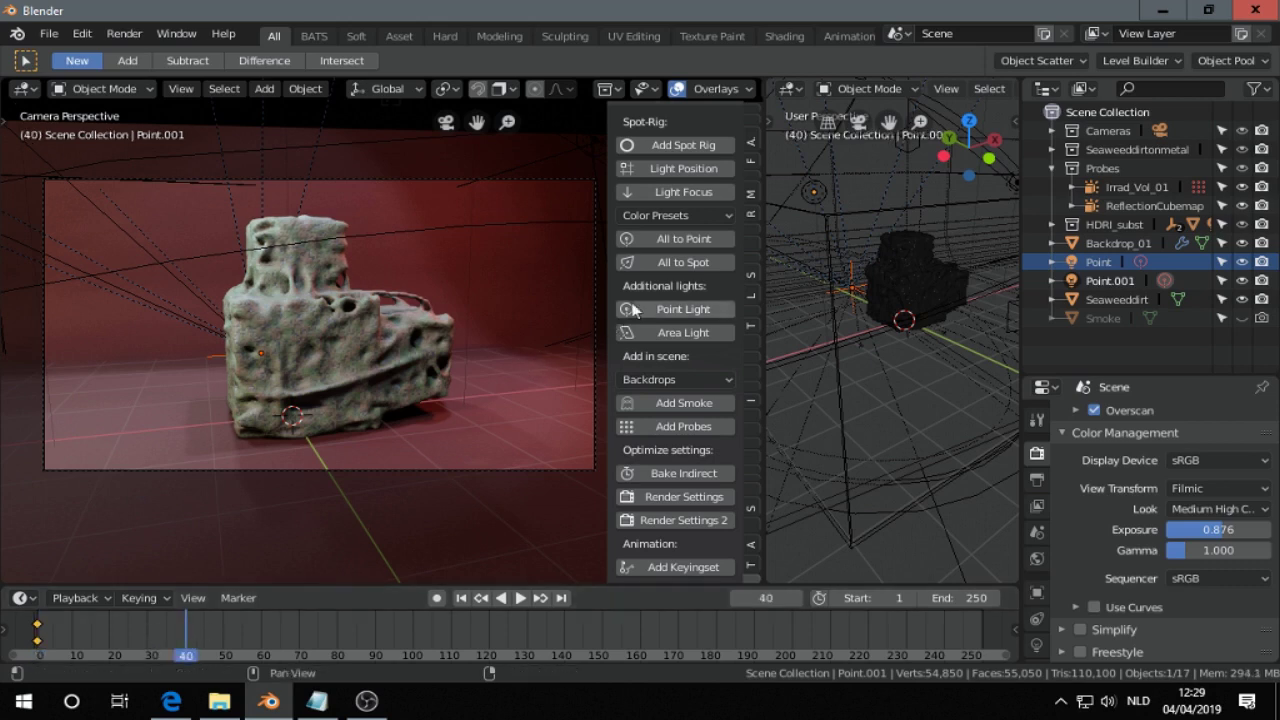
left_click(678, 216)
left_click(689, 276)
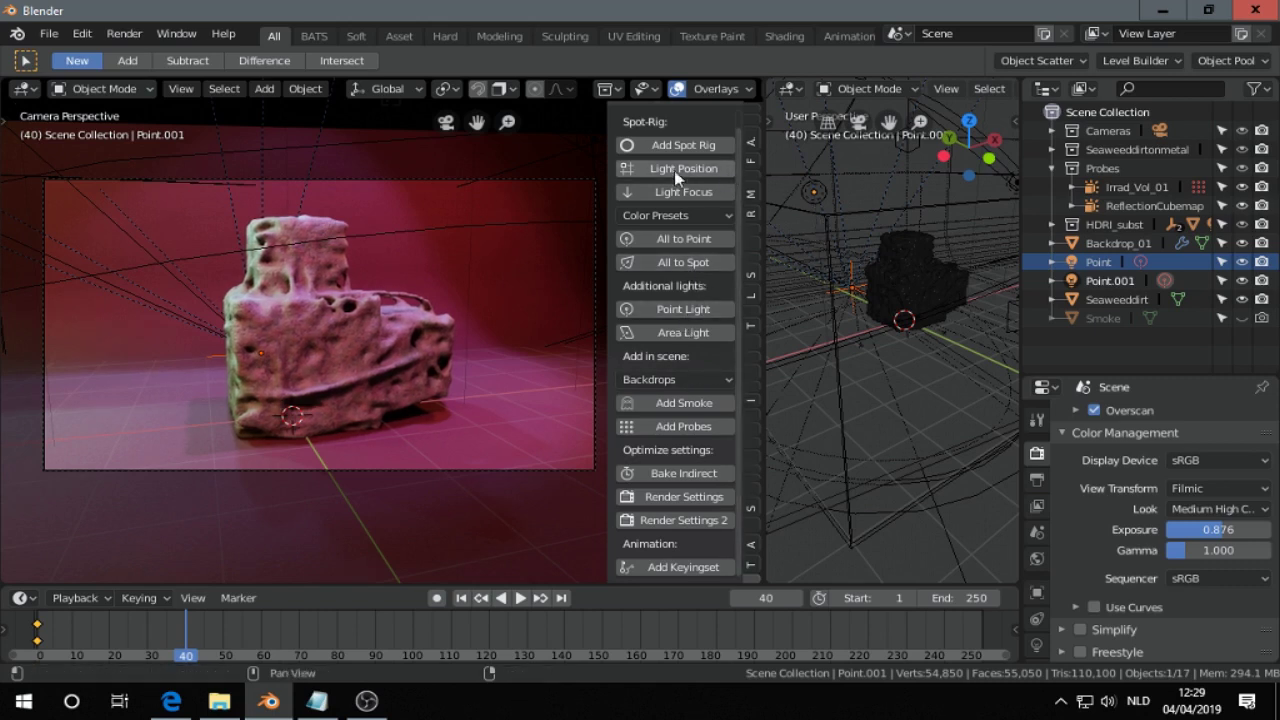
key("g")
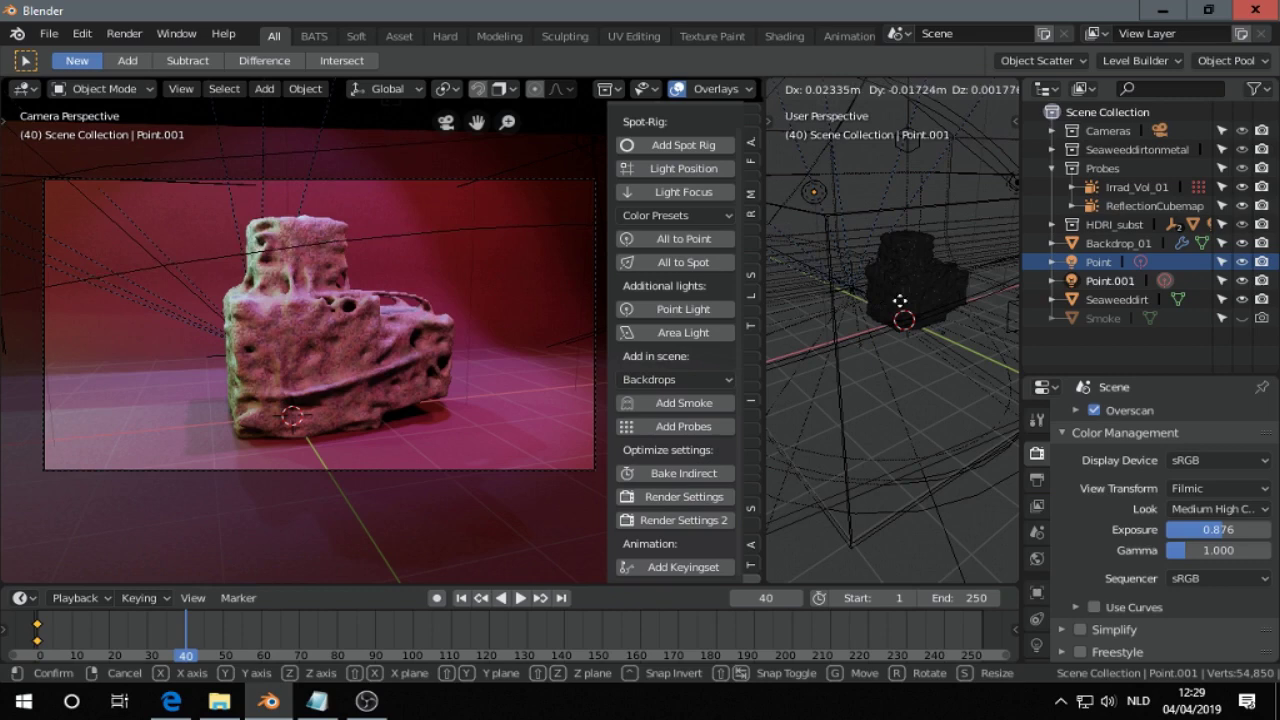
left_click(852, 284)
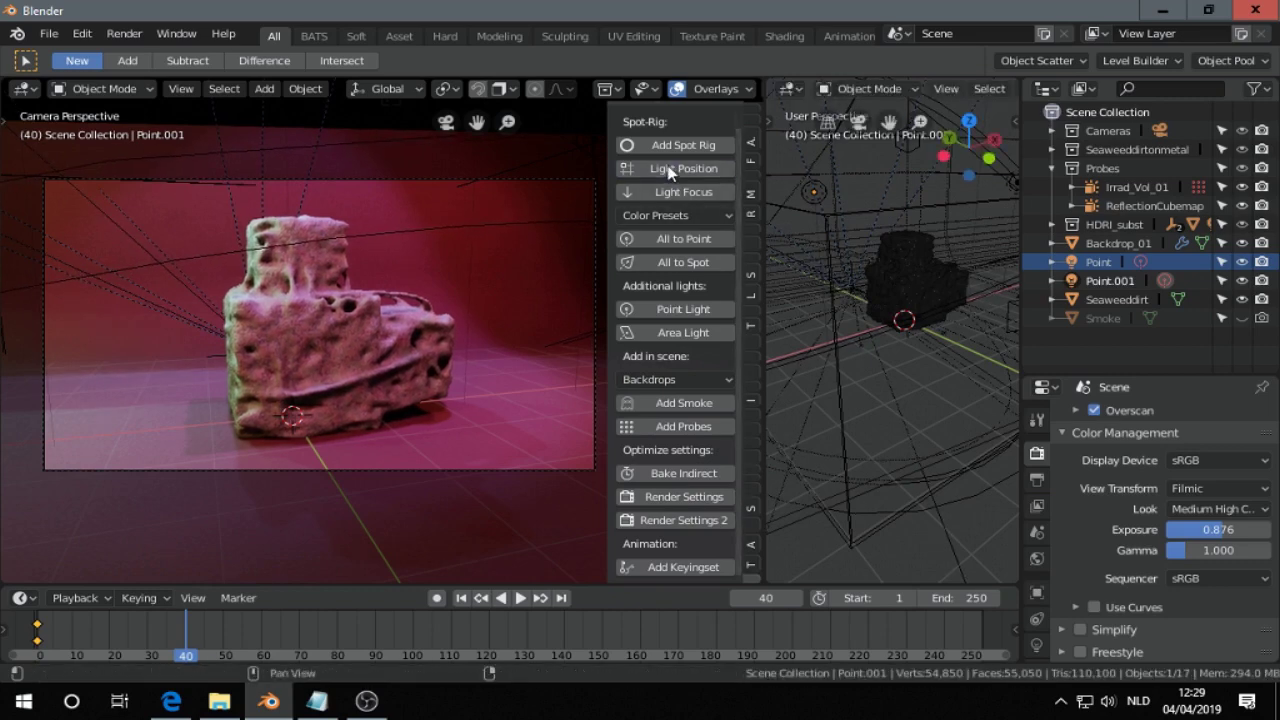
key("g")
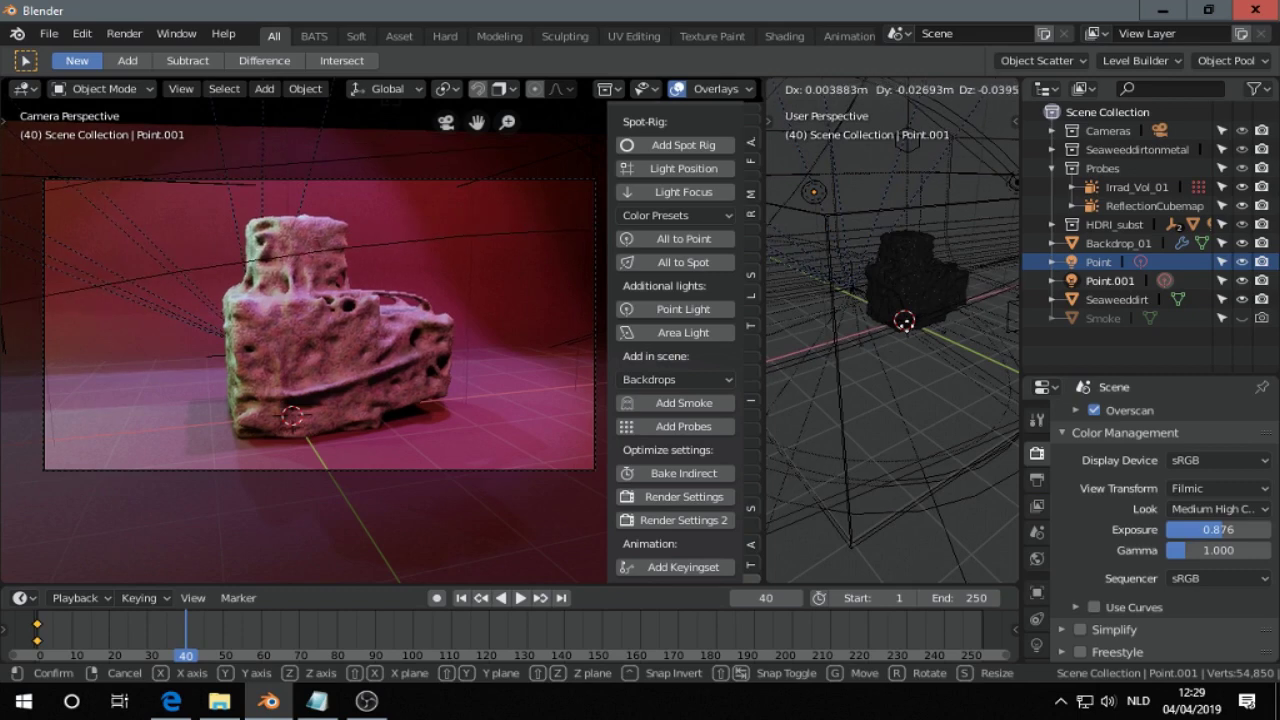
key("z")
left_click(890, 448)
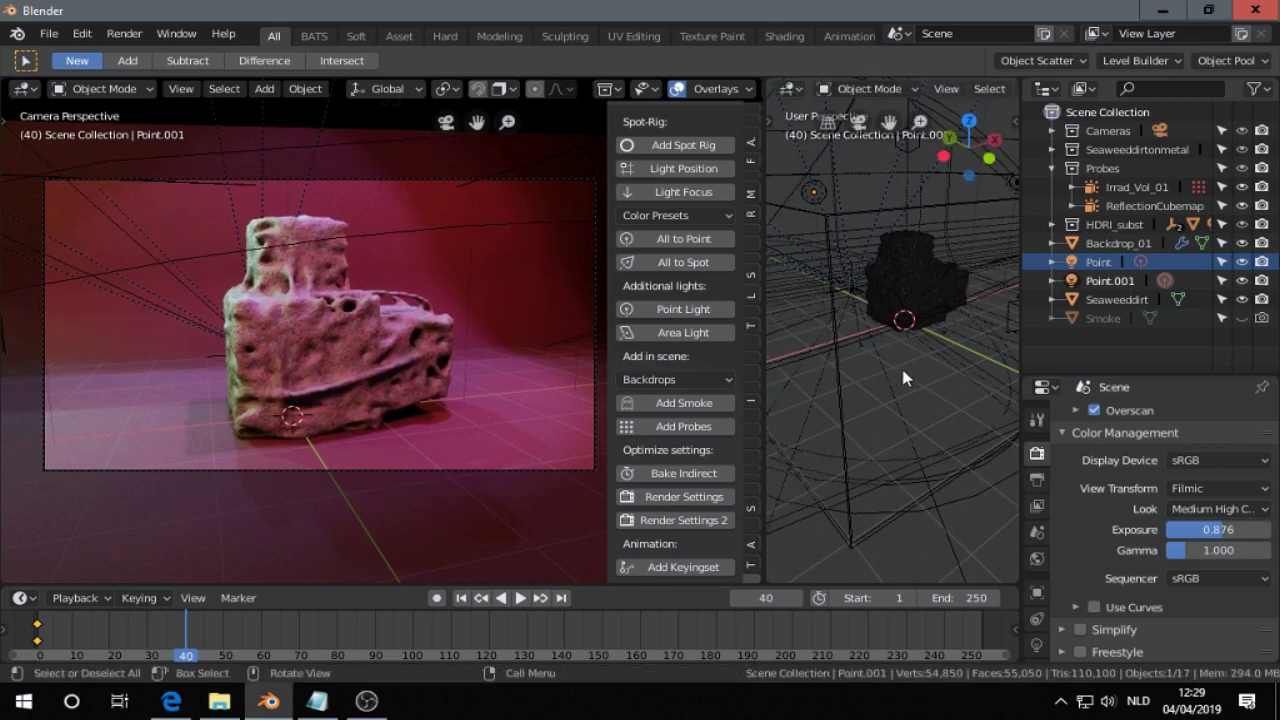
- Shift the light along X, rotate it about Z, and keyframe the Spot_Rig set
middle_click_drag(890, 448, 878, 388)
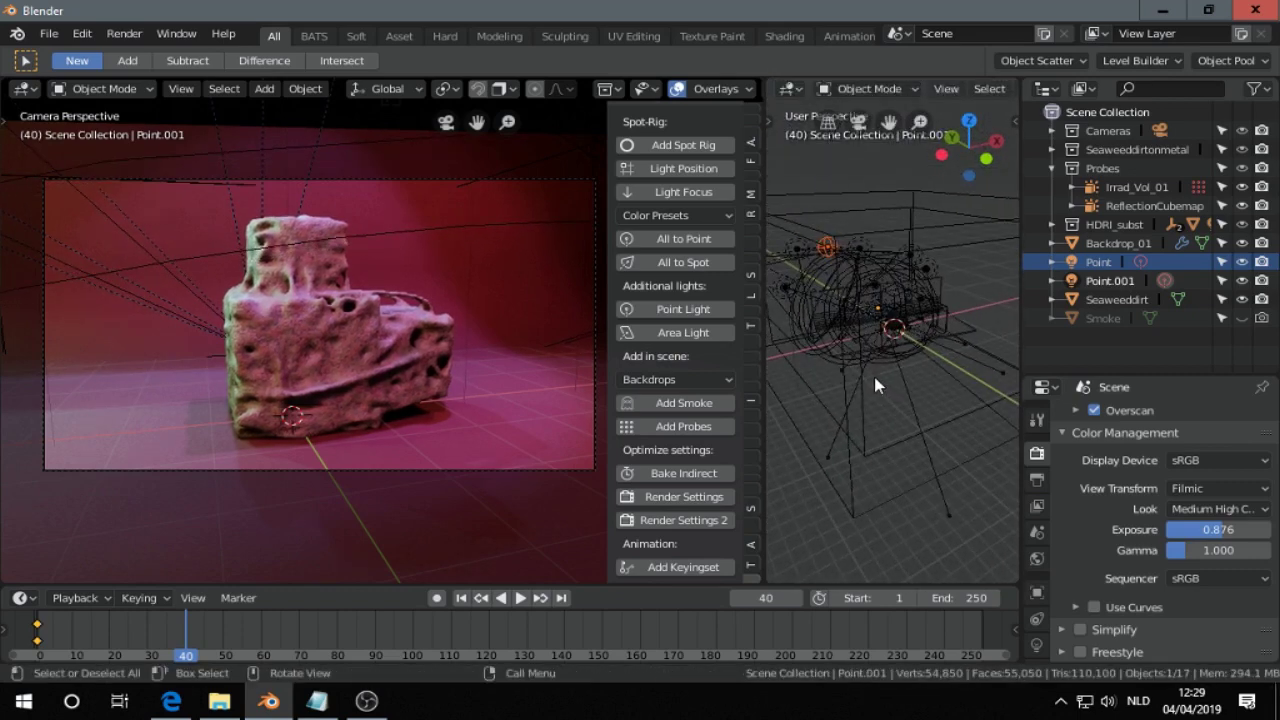
key("g")
key("x")
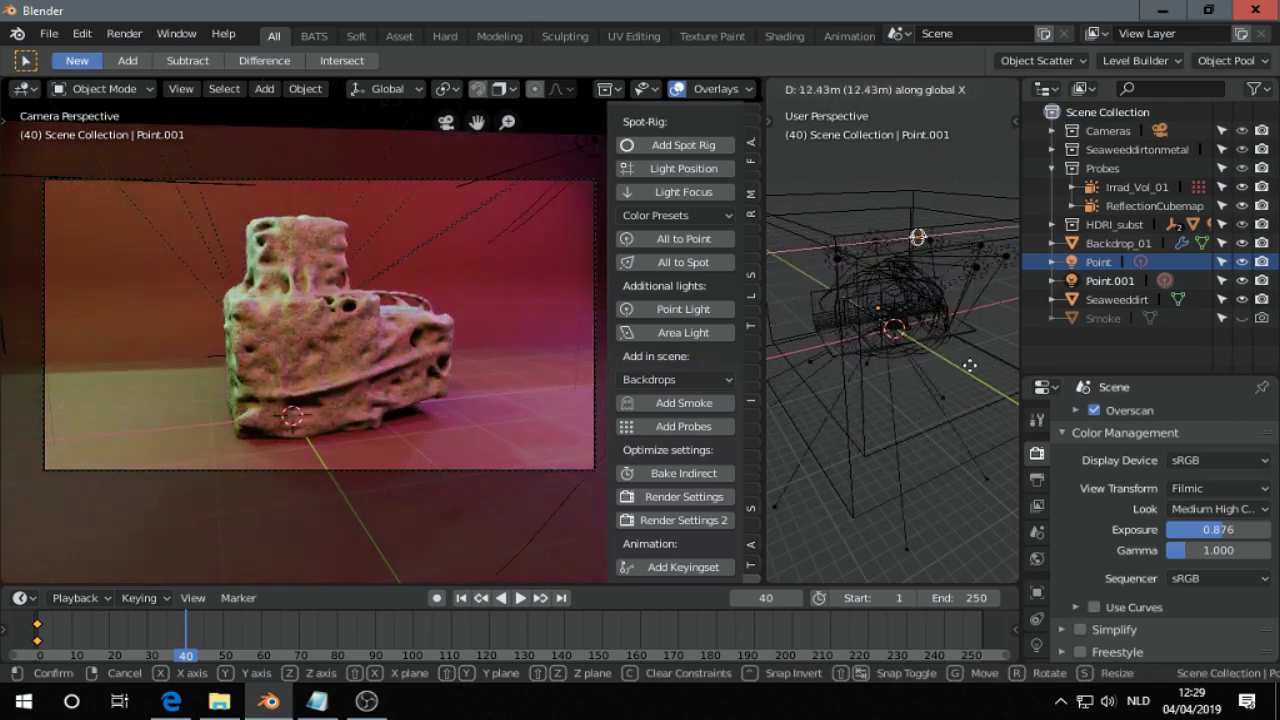
left_click(965, 378)
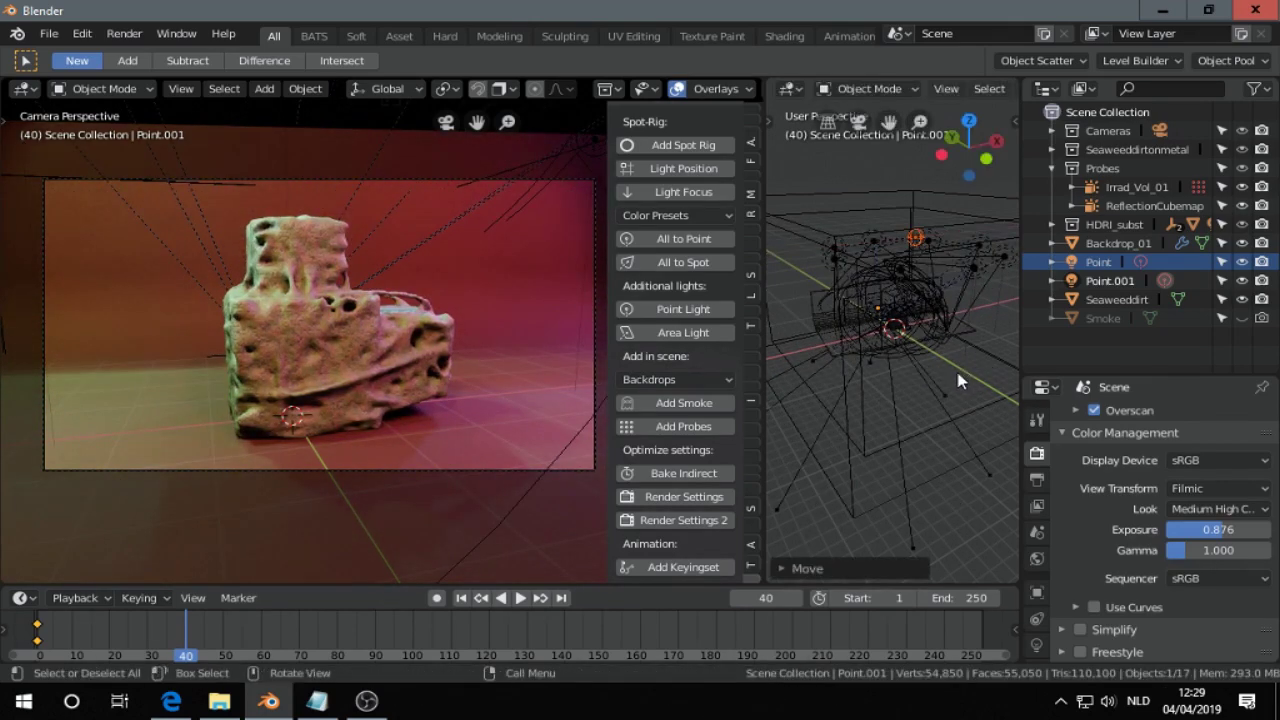
key("r")
key("z")
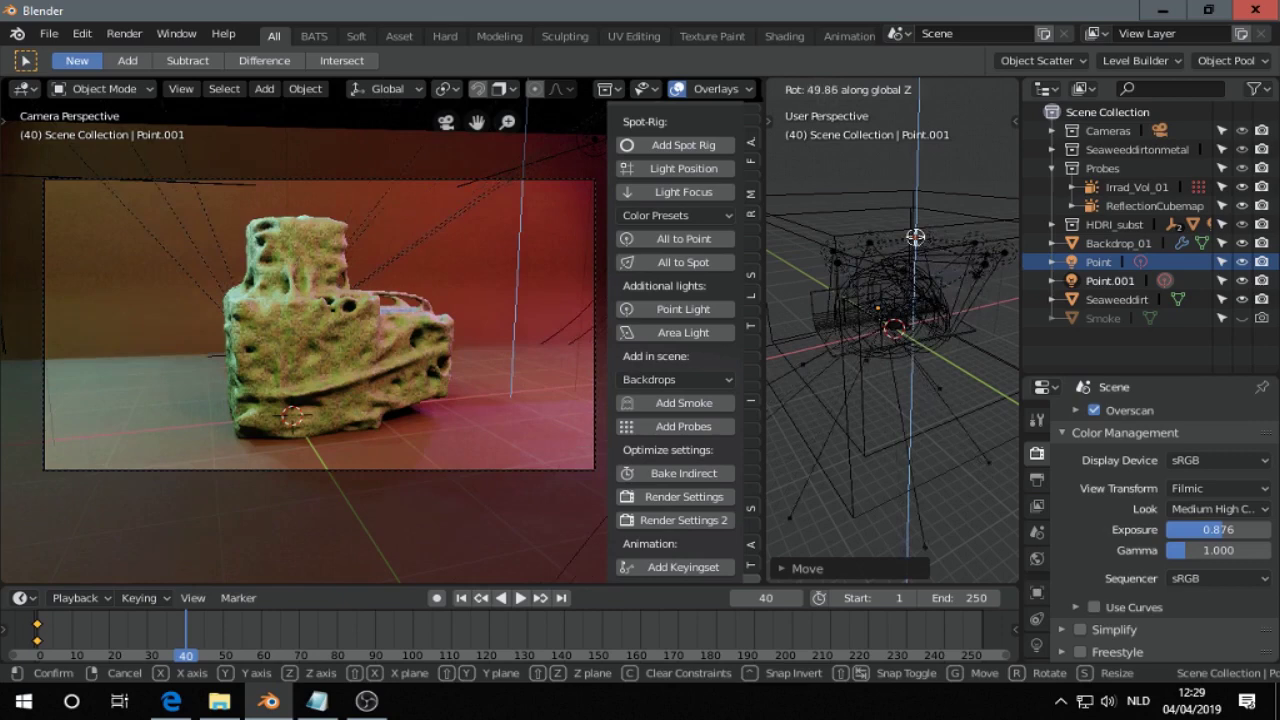
left_click(943, 232)
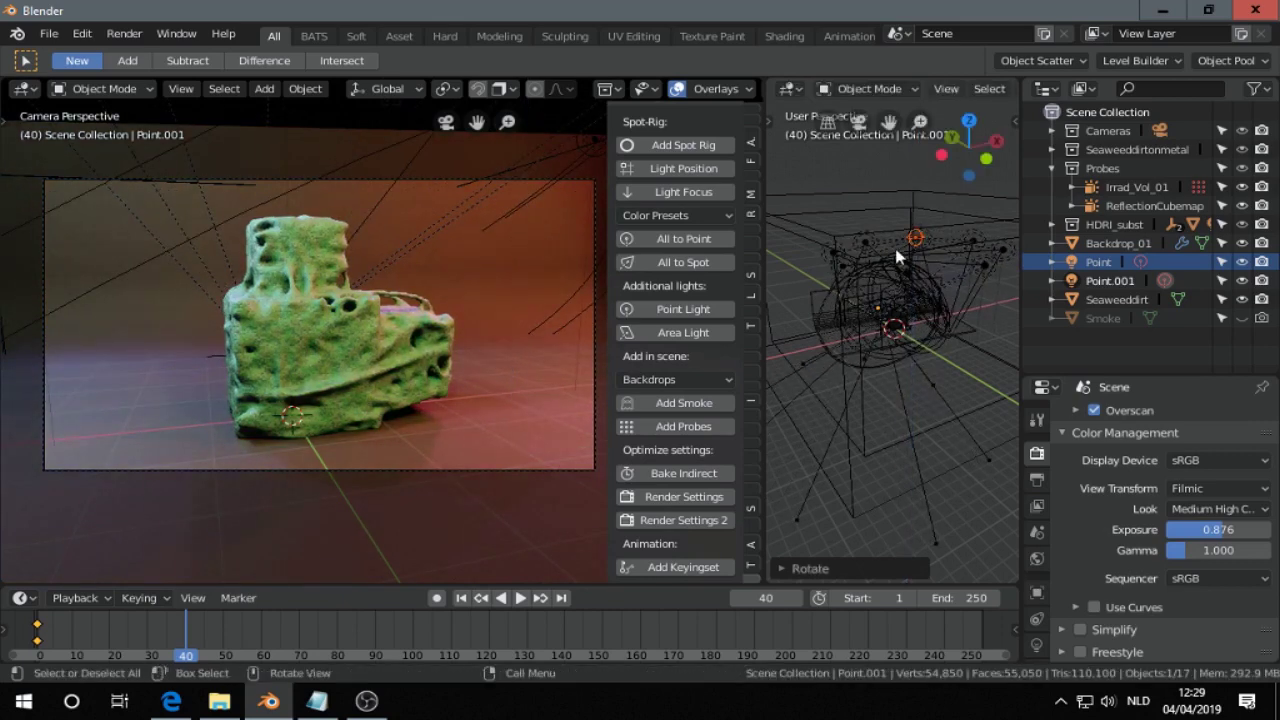
key("i")
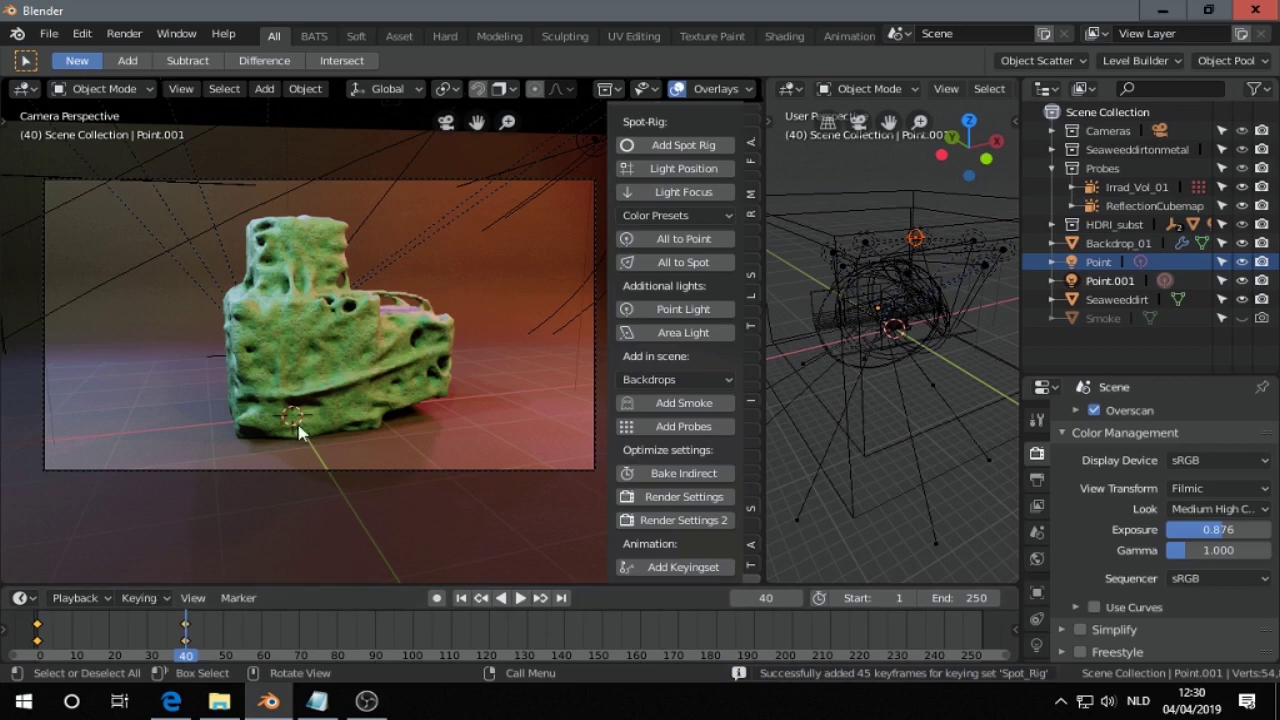
- At frame 80, apply the Teufelsberg preset and scale the rig down horizontally
right_click(337, 637)
left_click(645, 215)
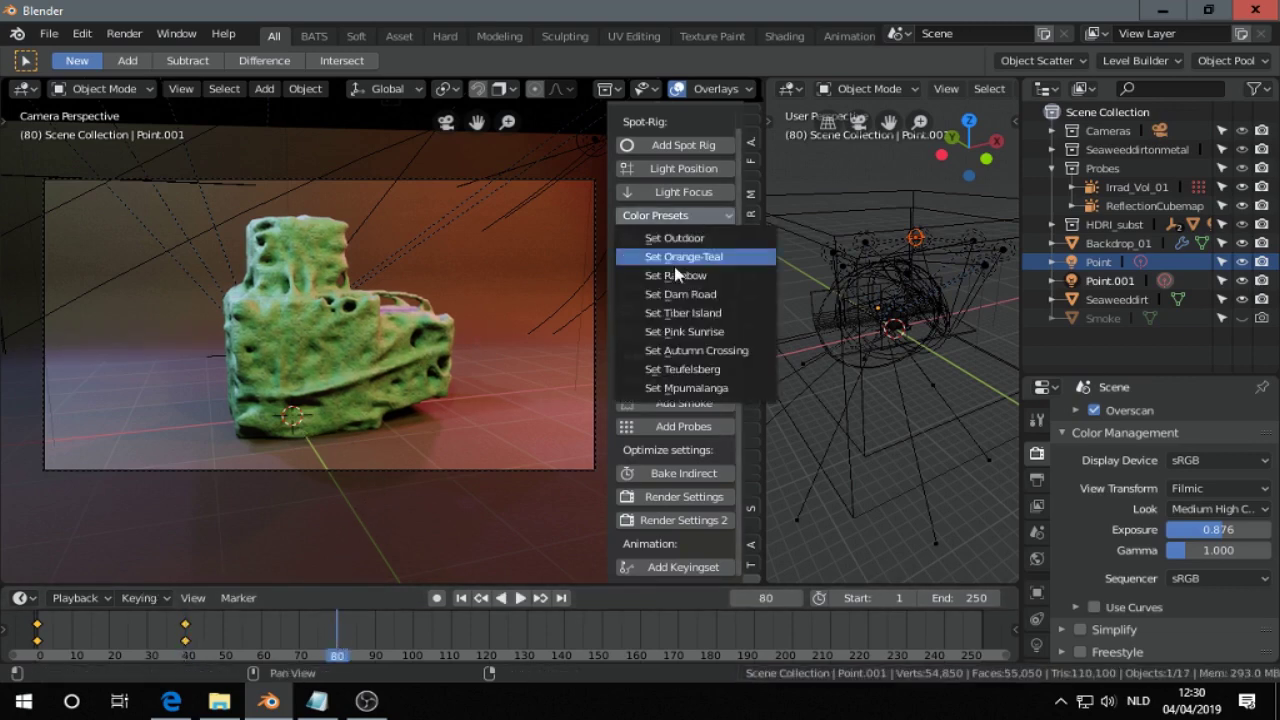
left_click(688, 370)
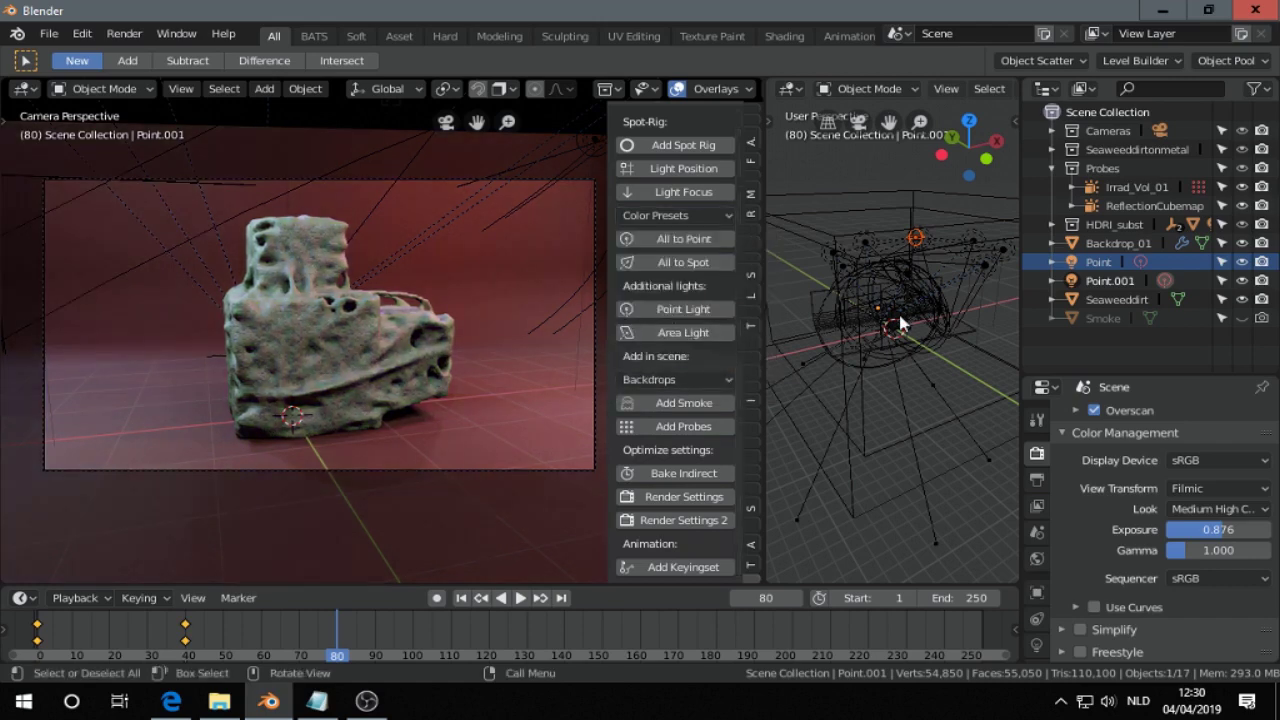
key("s")
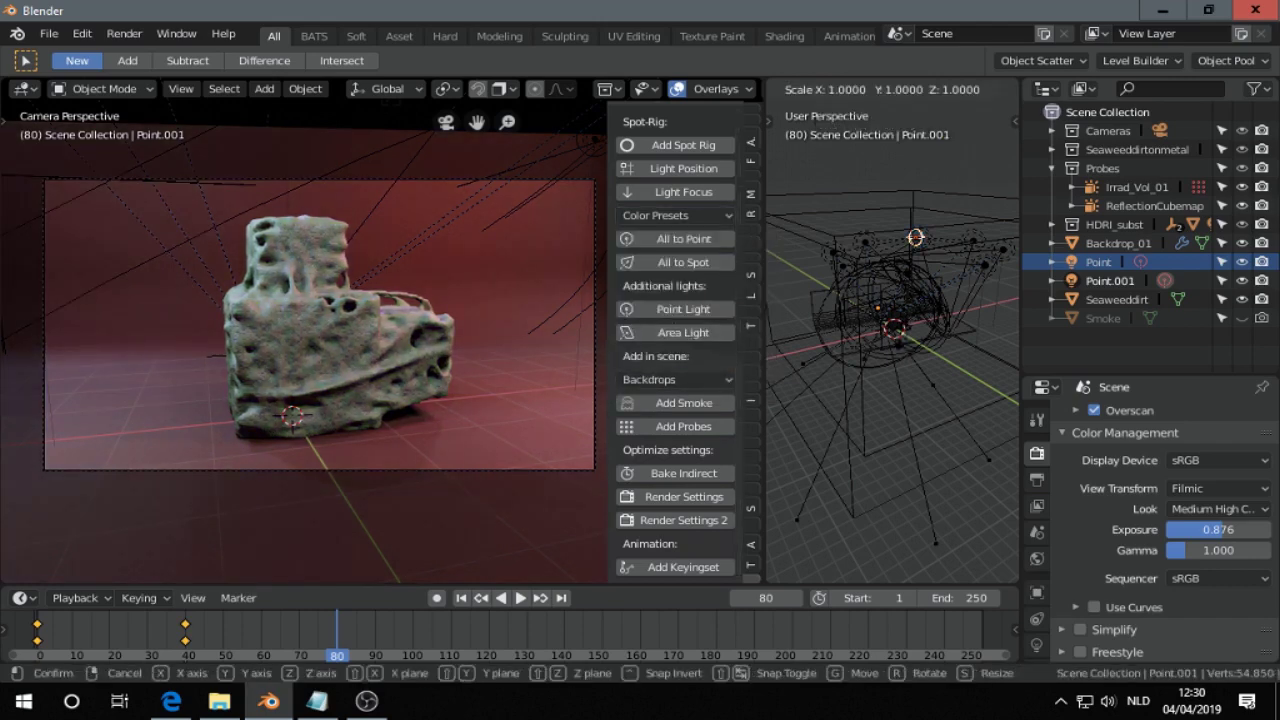
key("shift+z")
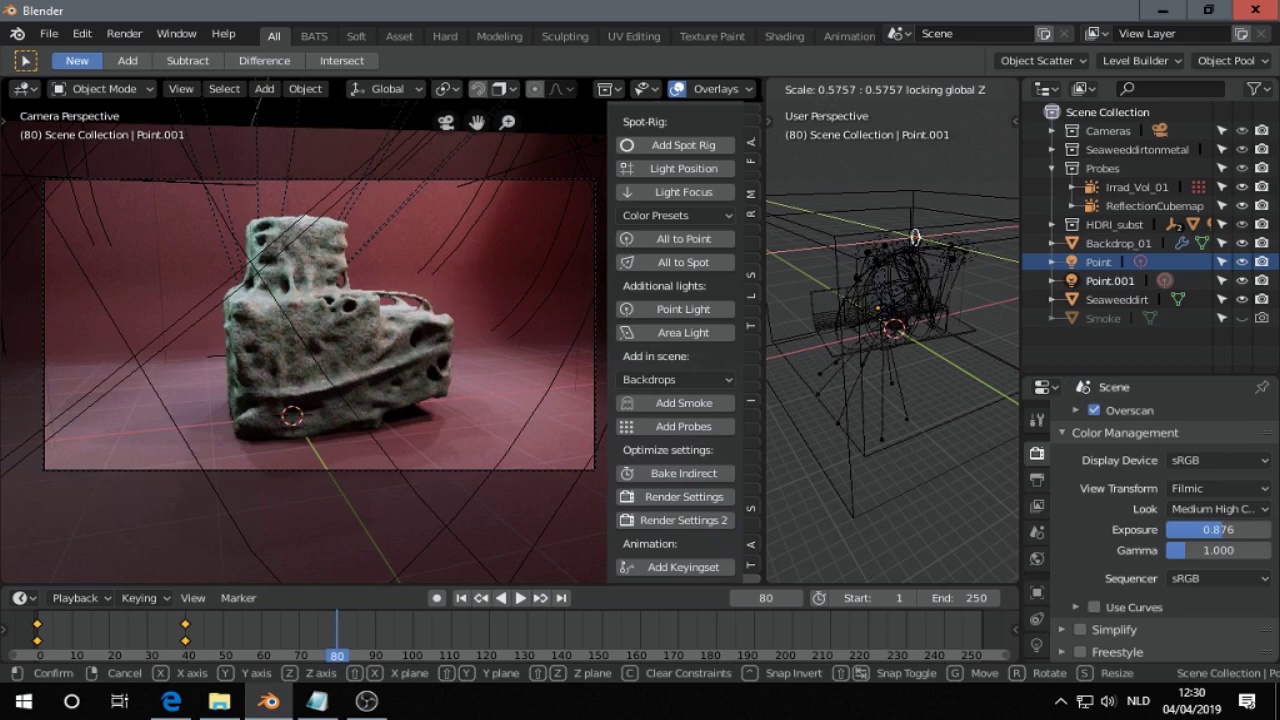
left_click(868, 280)
- Move the rig along Y and X, then keyframe the Spot_Rig set at frame 80
key("g")
key("y")
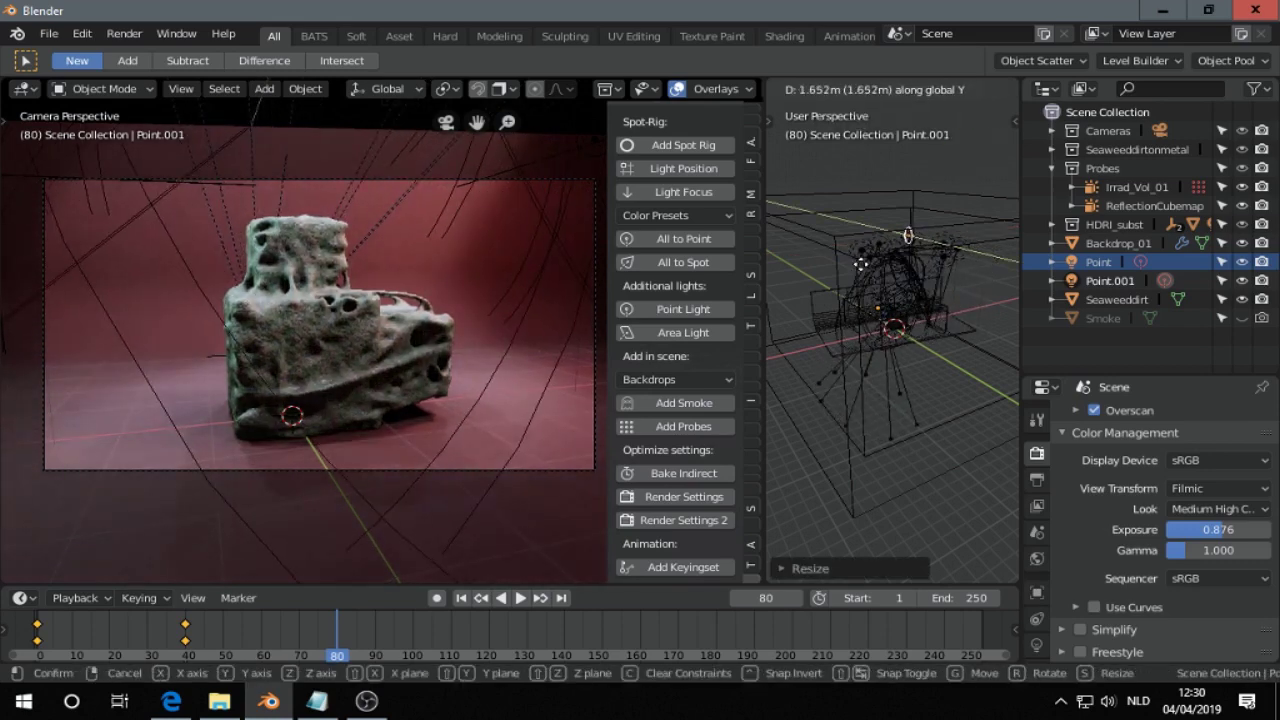
left_click(866, 283)
key("g")
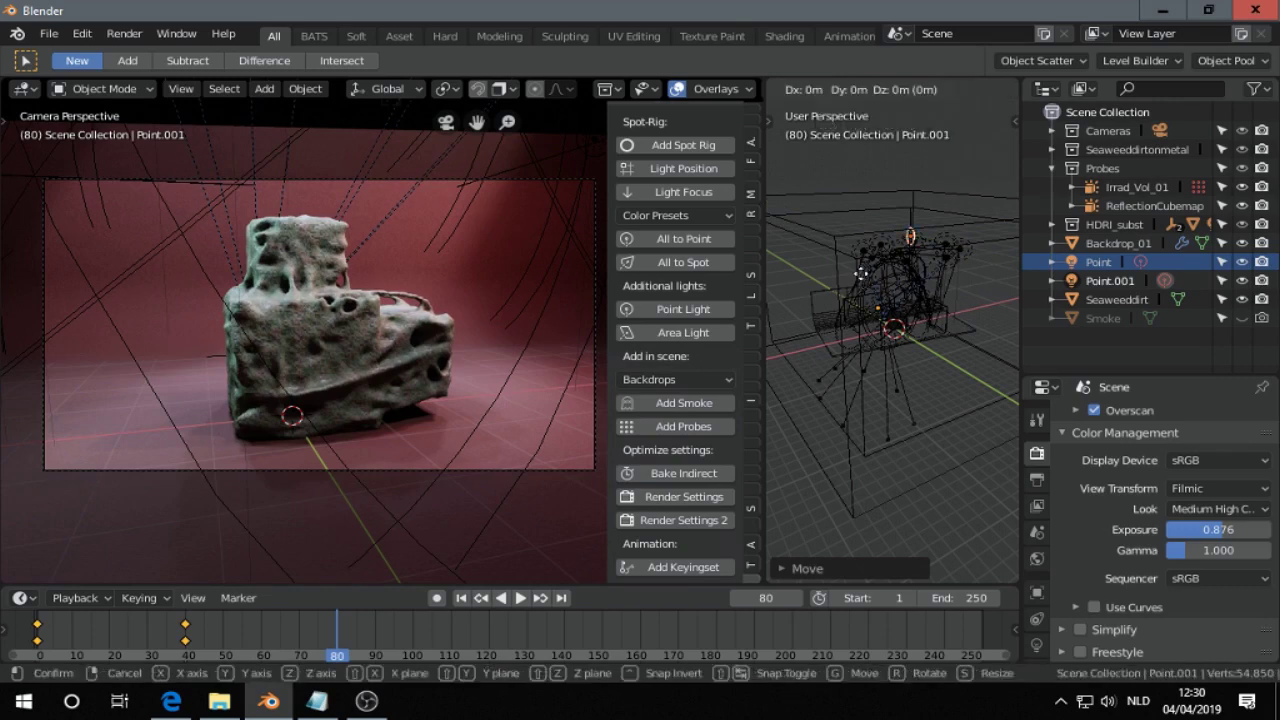
key("x")
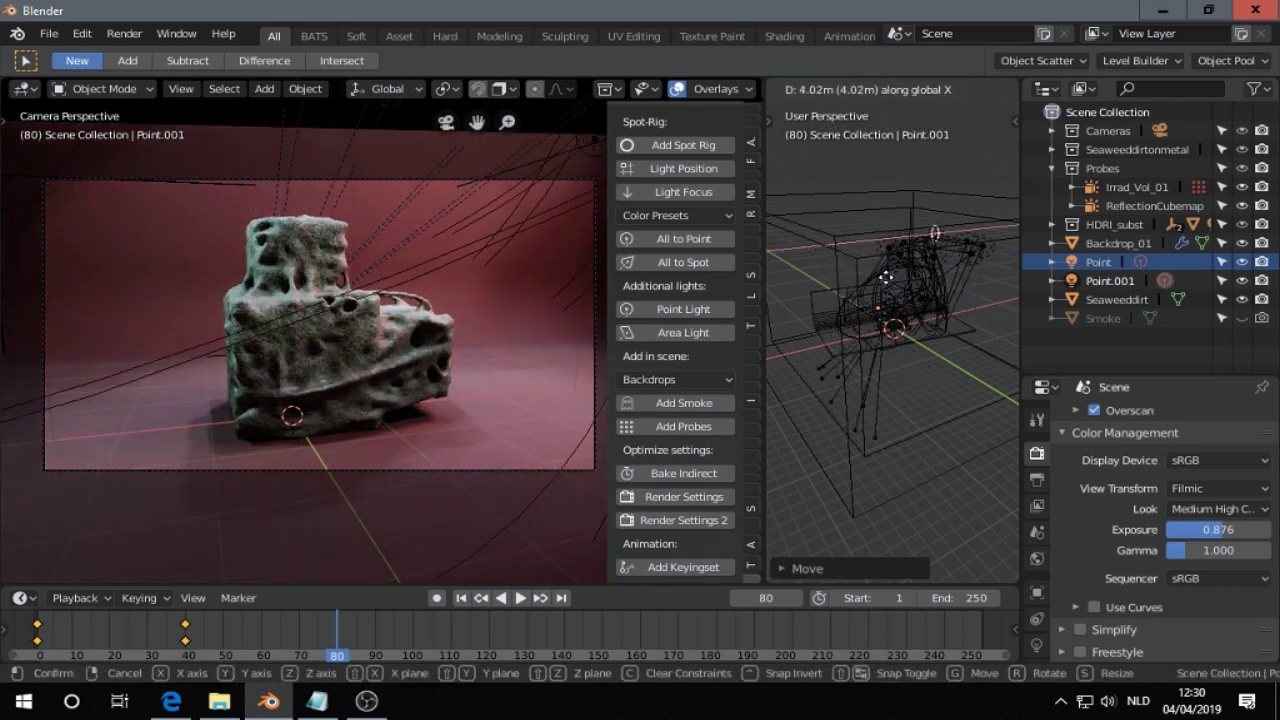
left_click(874, 287)
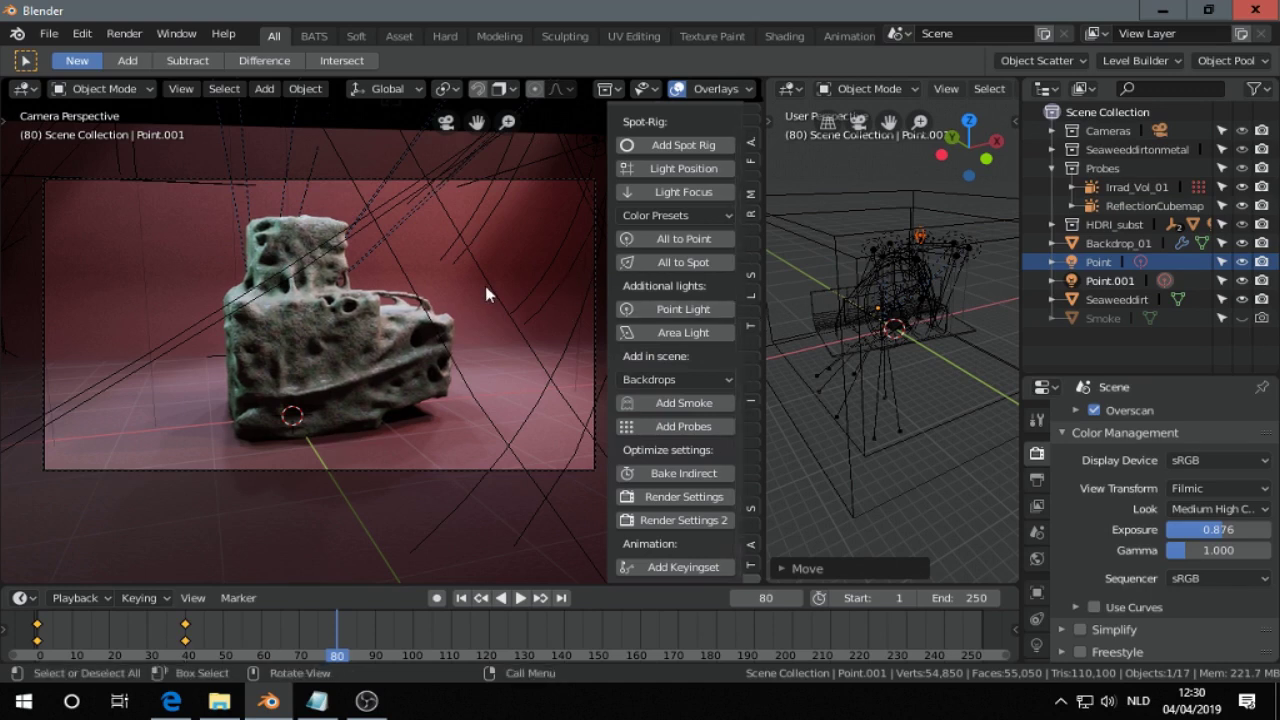
key("i")
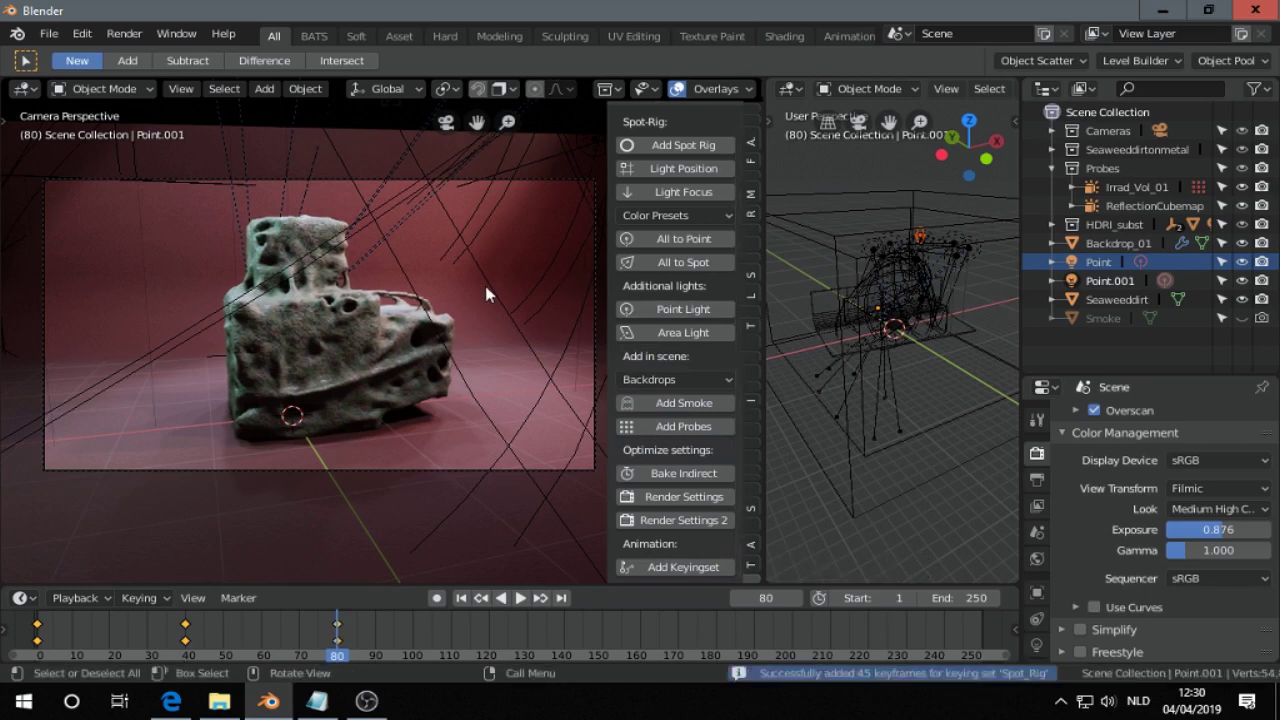
- Rewind to frame 1, play the keyframed light colour animation, and stop it at frame 114
left_click(461, 597)
left_click(520, 597)
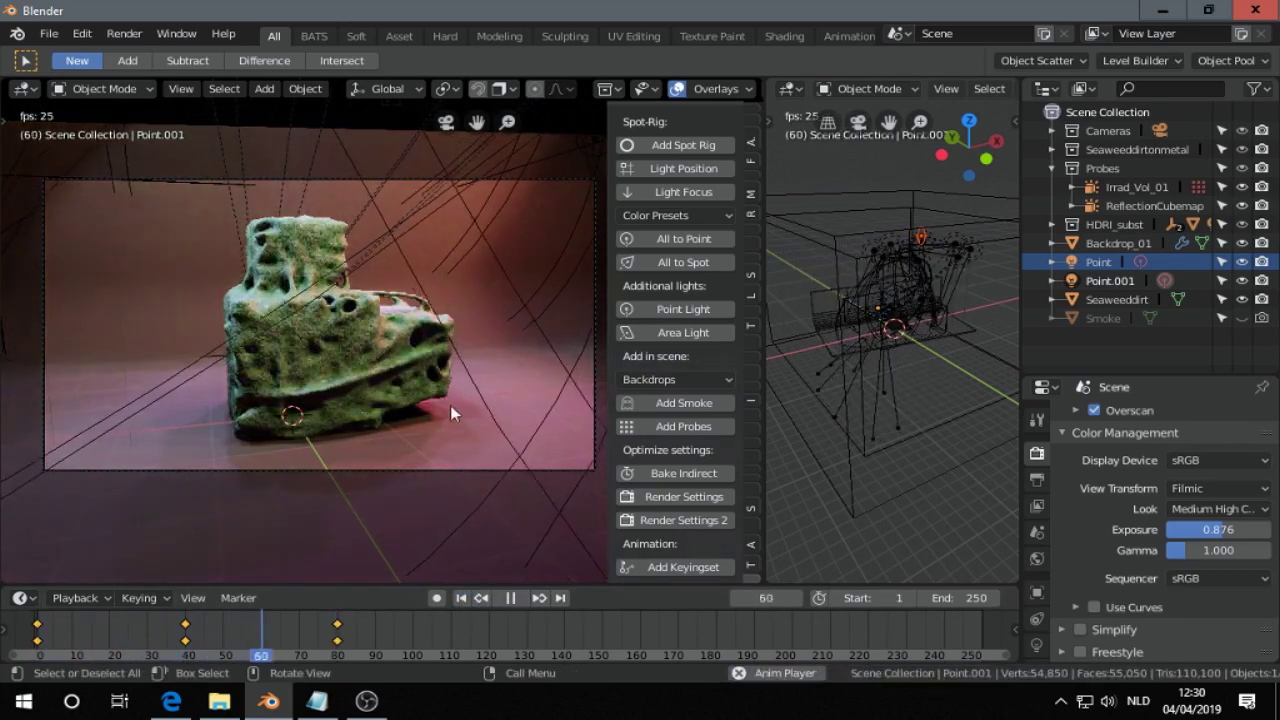
left_click(513, 598)
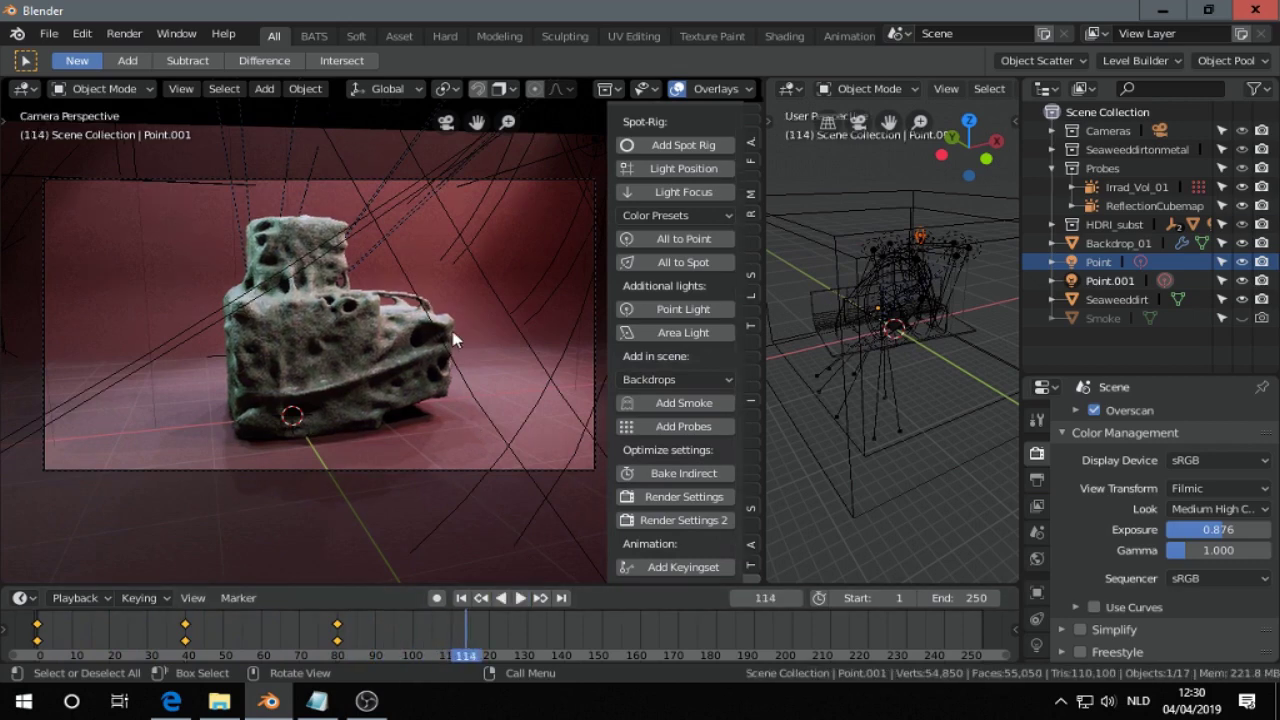